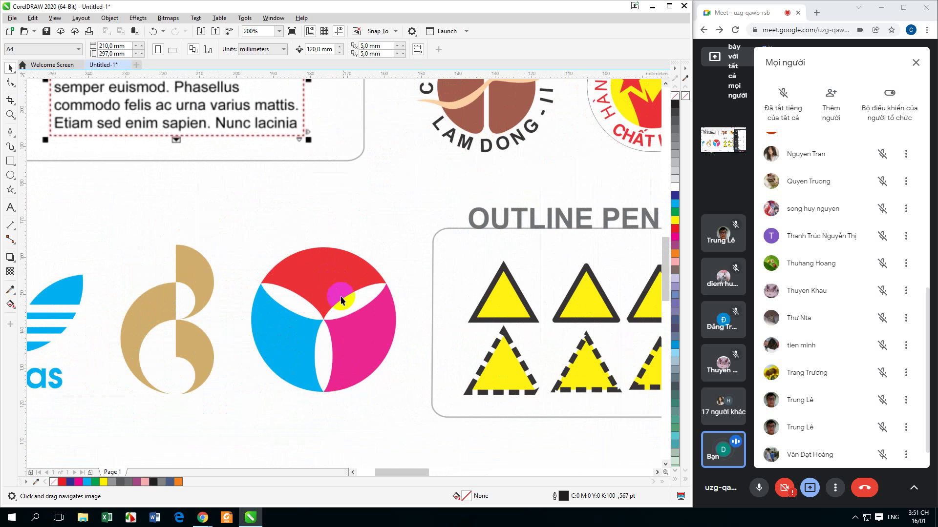
Look over the lesson sheet's sample artwork, including the Interactive Fill examples, shaded spheres, cylinders and patterned sandals
scroll(352, 345, "down", 4)
left_click_drag(429, 359, 369, 359)
scroll(487, 313, "up", 4)
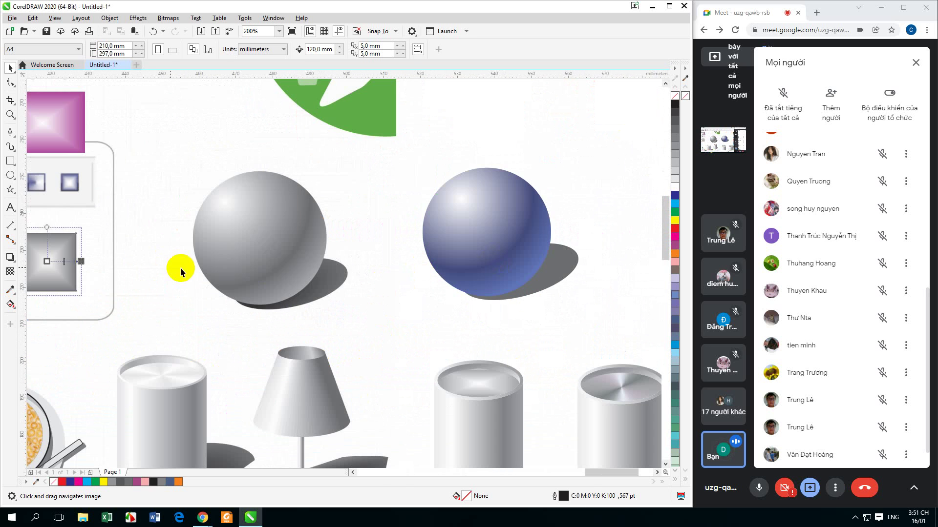
left_click_drag(180, 267, 402, 352)
left_click_drag(148, 254, 212, 262)
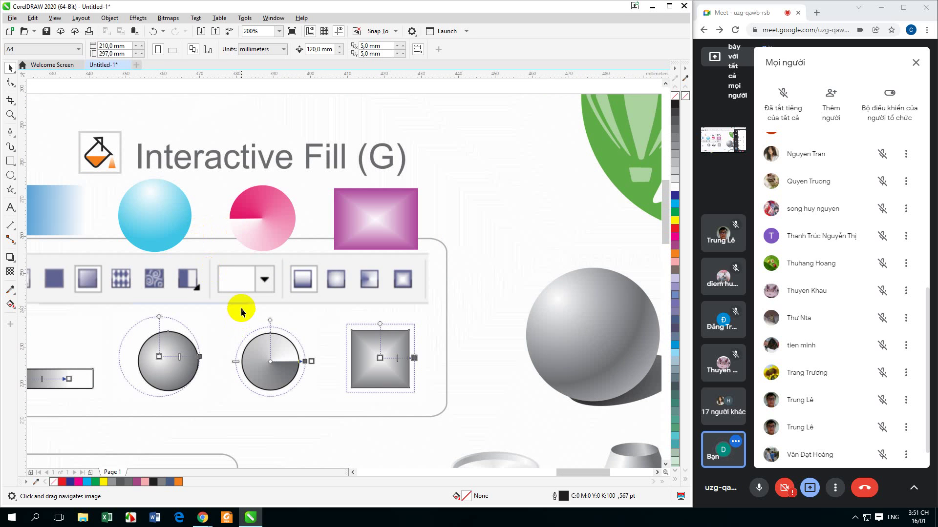
scroll(242, 309, "down", 3)
scroll(325, 371, "up", 3)
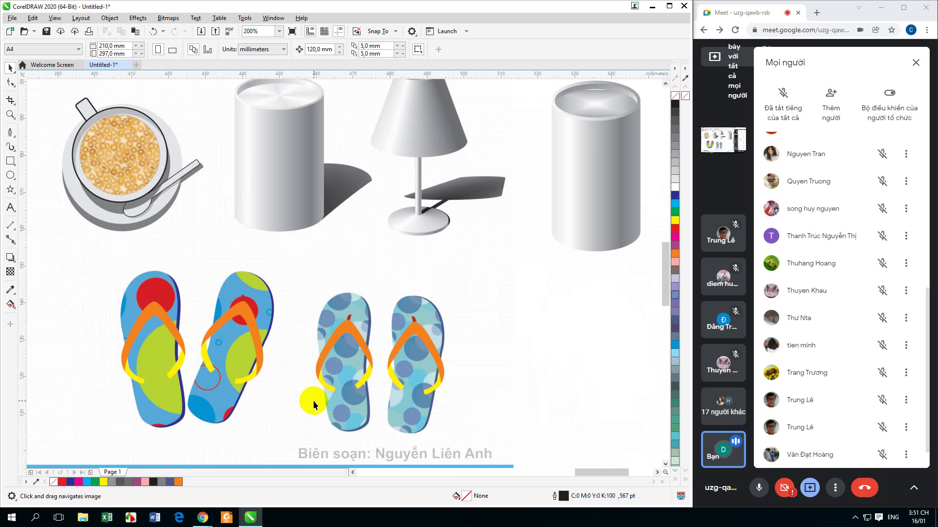
scroll(313, 405, "down", 3)
scroll(195, 364, "up", 3)
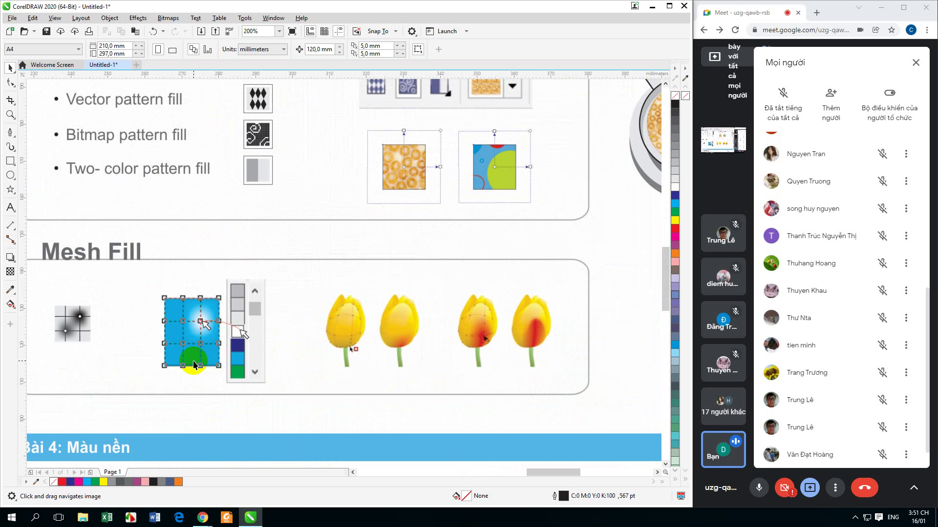
Examine the Mesh Fill section's tulip examples and its blue sample rectangle with mesh nodes
scroll(456, 348, "up", 2)
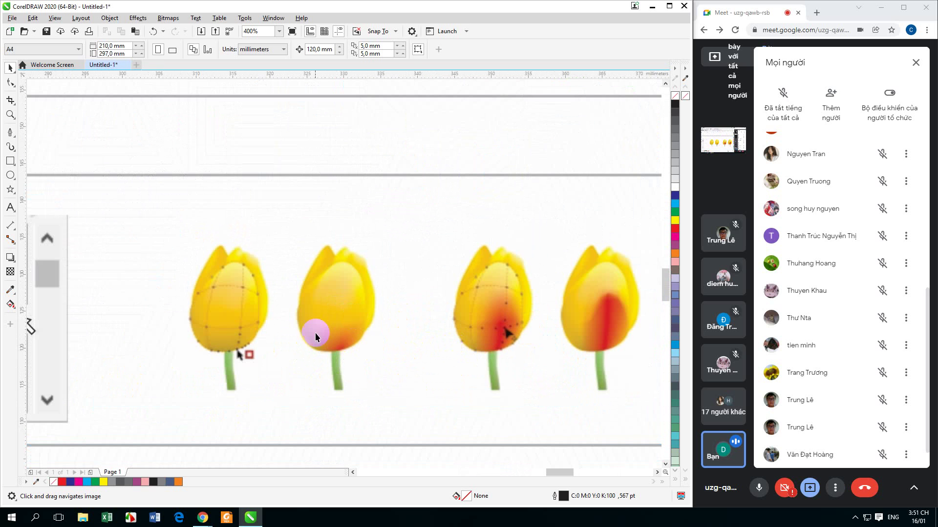
left_click(490, 326)
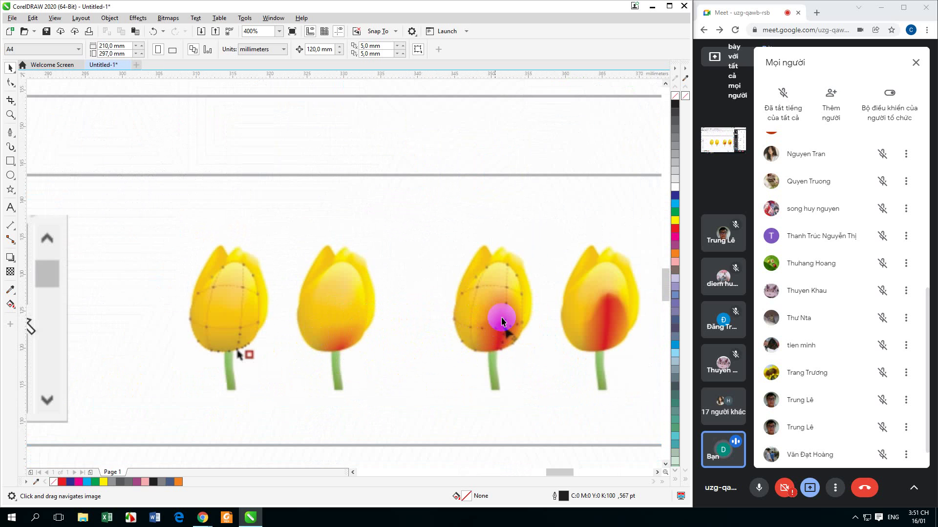
left_click_drag(502, 321, 452, 326)
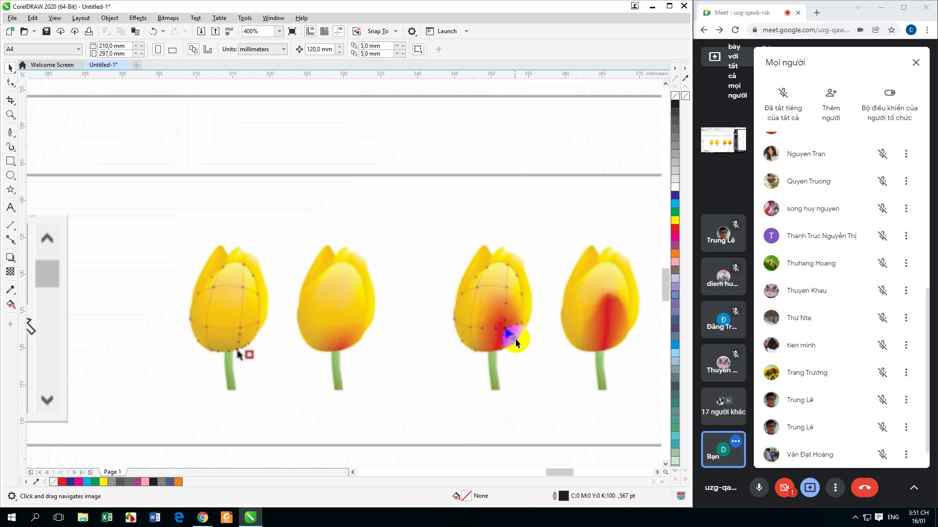
scroll(495, 316, "up", 1)
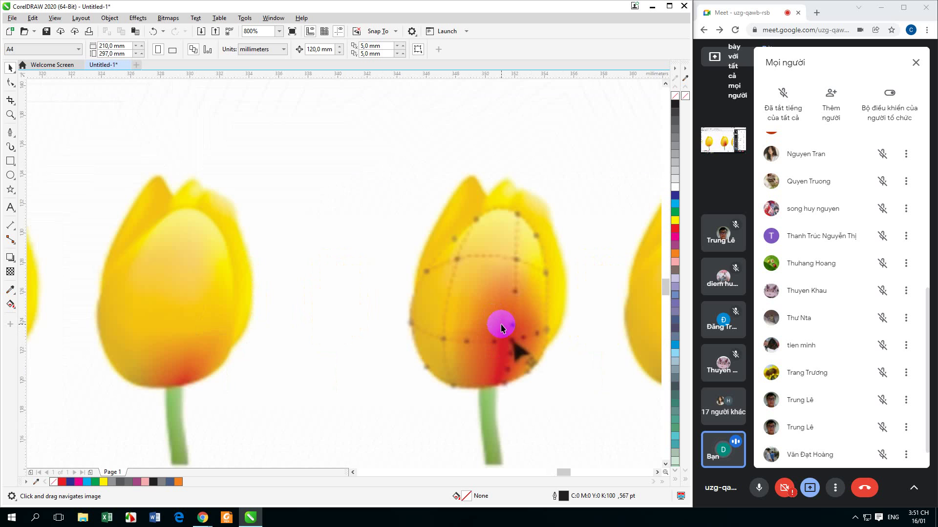
scroll(518, 347, "down", 1)
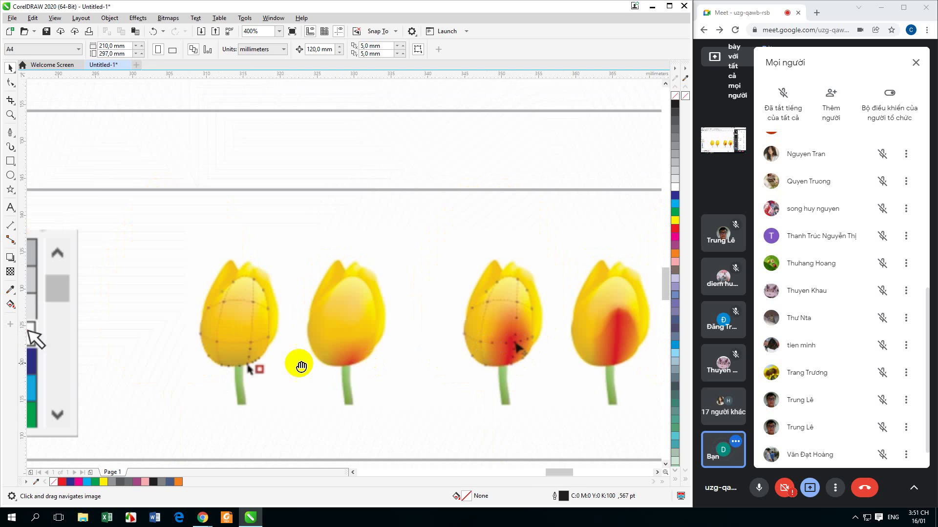
left_click_drag(230, 341, 370, 346)
left_click_drag(287, 336, 211, 337)
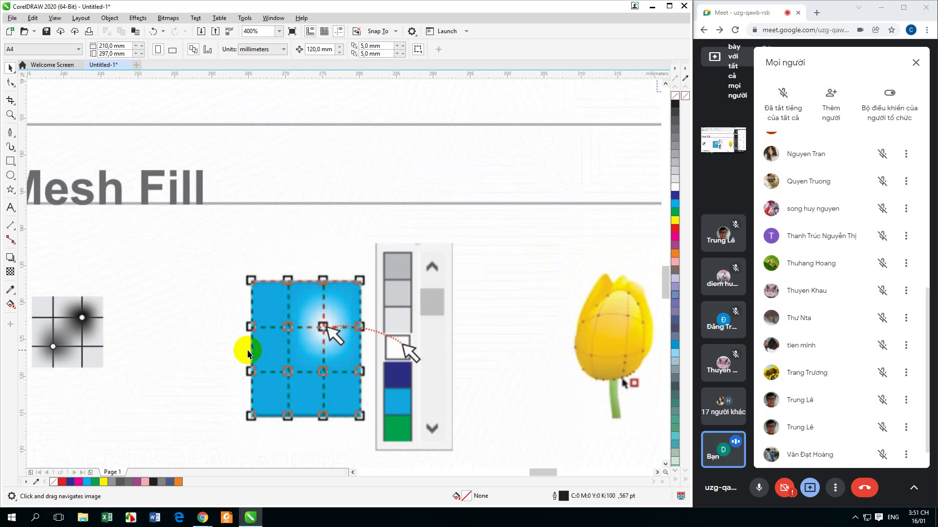
Draw a rectangle about 14.7 by 17.2 mm beside the blue mesh sample and fill it with cyan (C100)
left_click(11, 161)
left_click_drag(295, 195, 419, 98)
mouse_move(257, 207)
left_mouse_down()
mouse_move(348, 331)
mouse_move(366, 335)
left_mouse_up()
left_click(10, 68)
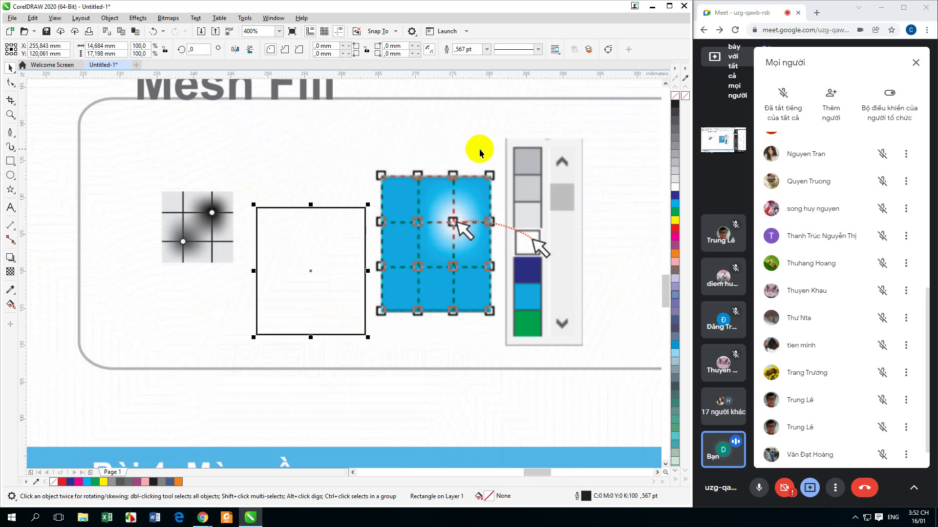
left_click(675, 203)
left_click(346, 274)
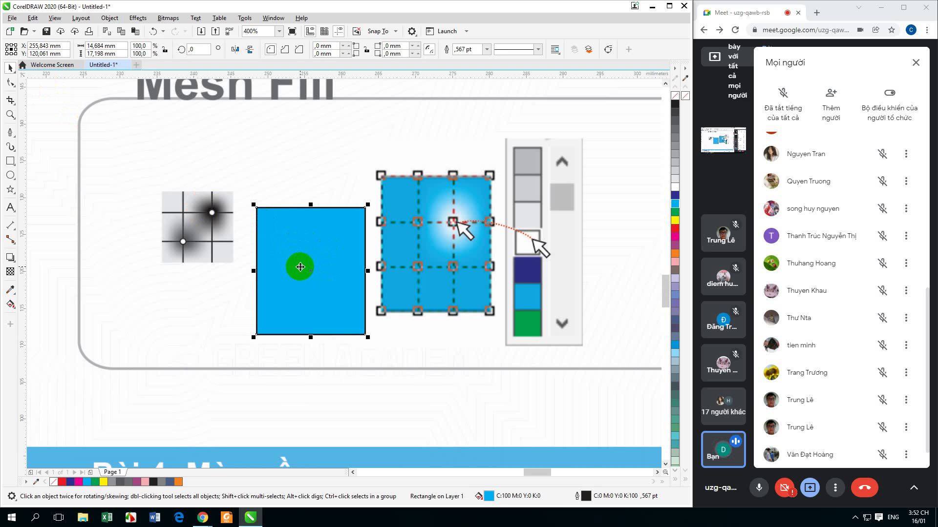
Apply a Mesh Fill to the cyan rectangle and add a mesh intersection in its upper-right cell
left_click(10, 291)
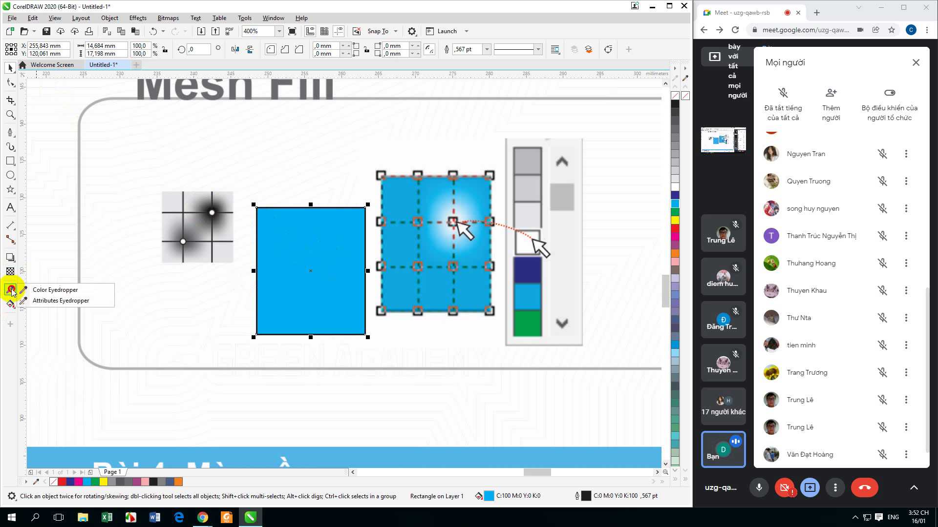
left_click(11, 304)
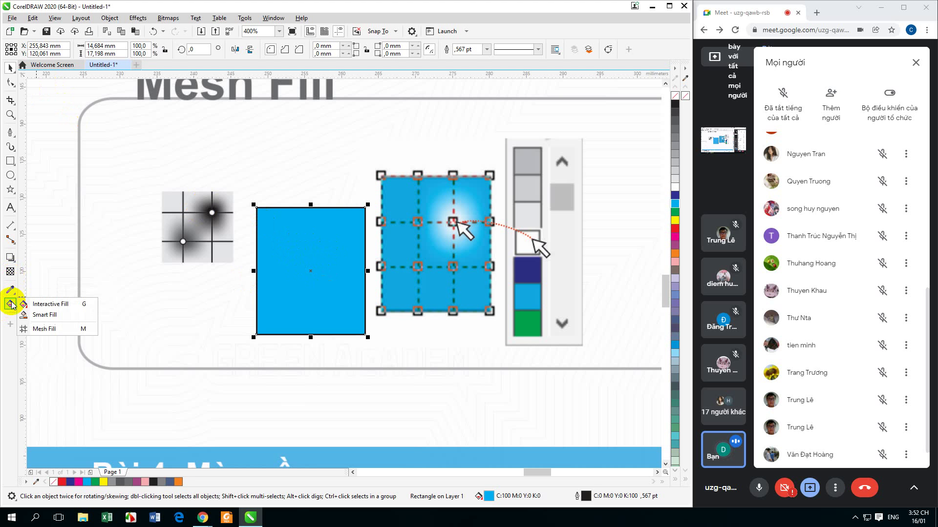
left_click(58, 330)
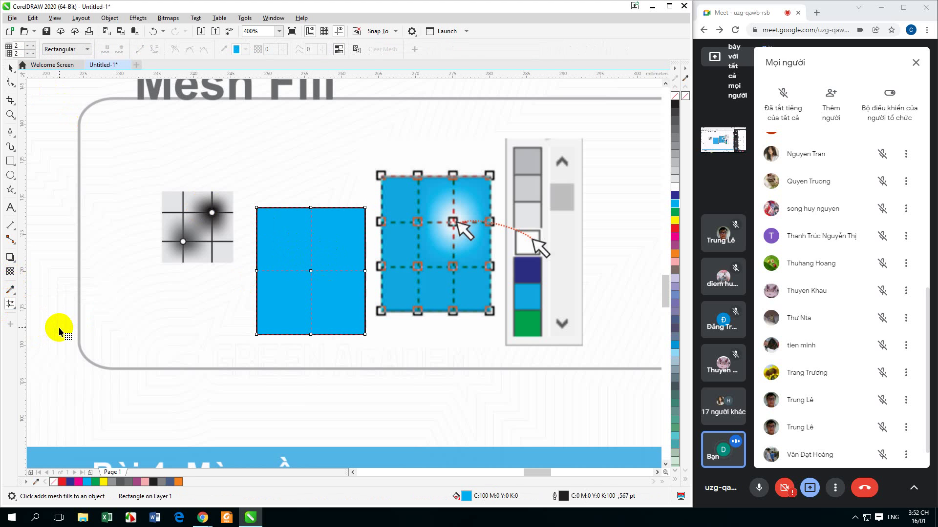
left_click(301, 212)
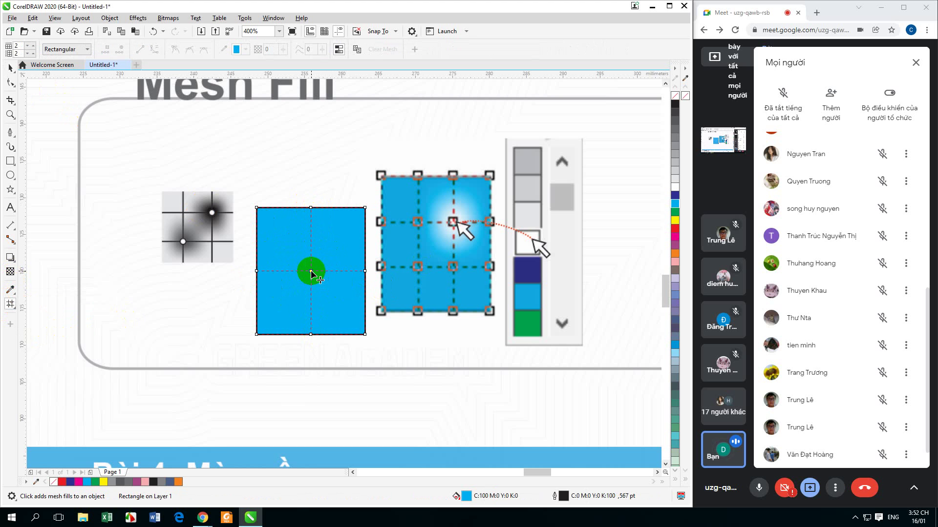
left_click(338, 234)
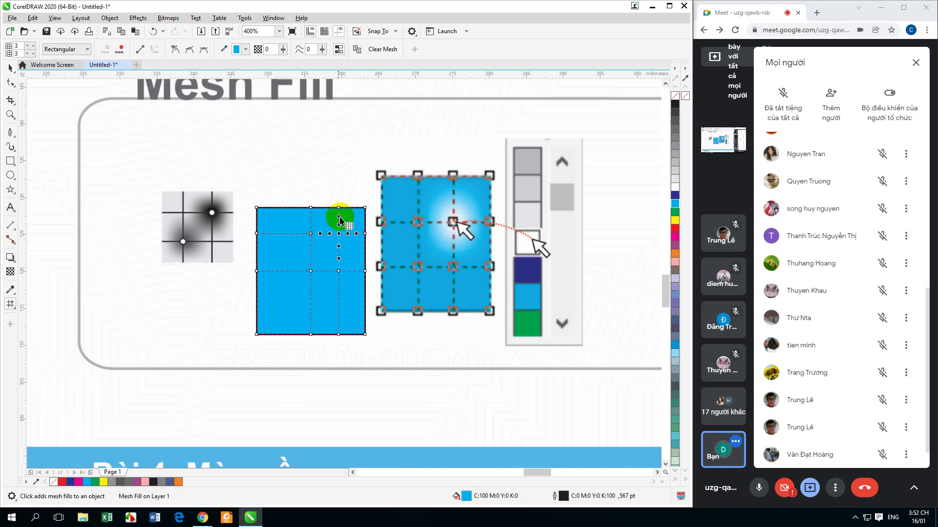
Add a vertical mesh line near the rectangle's left edge and three more horizontal lines across its middle and lower part
double_click(277, 233)
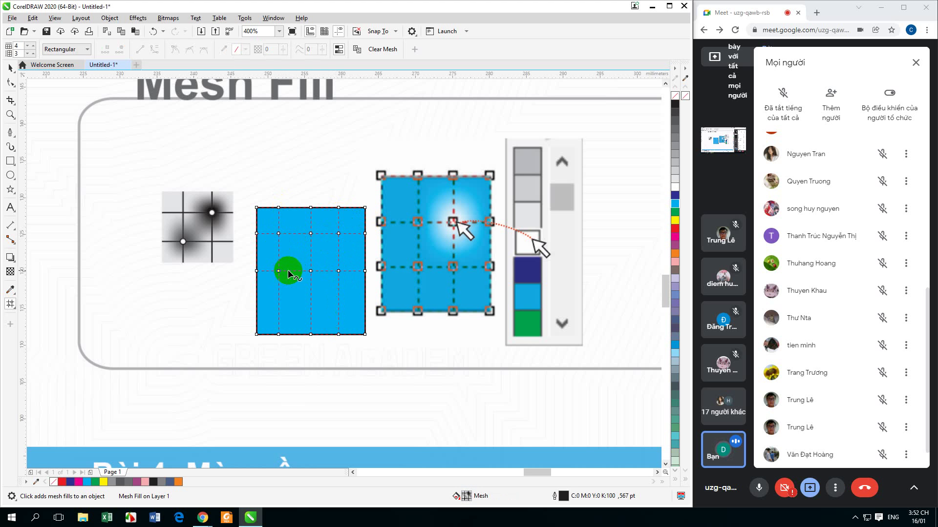
left_click(279, 252)
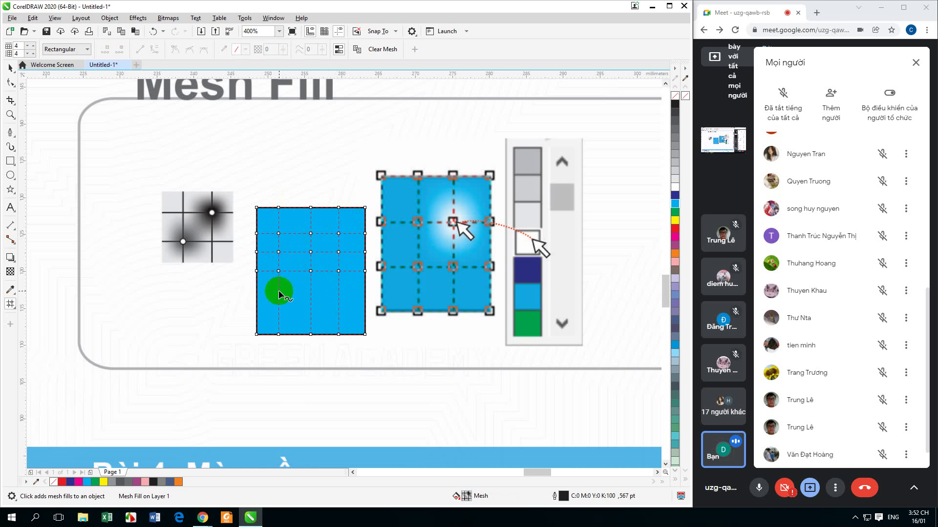
double_click(279, 290)
double_click(278, 312)
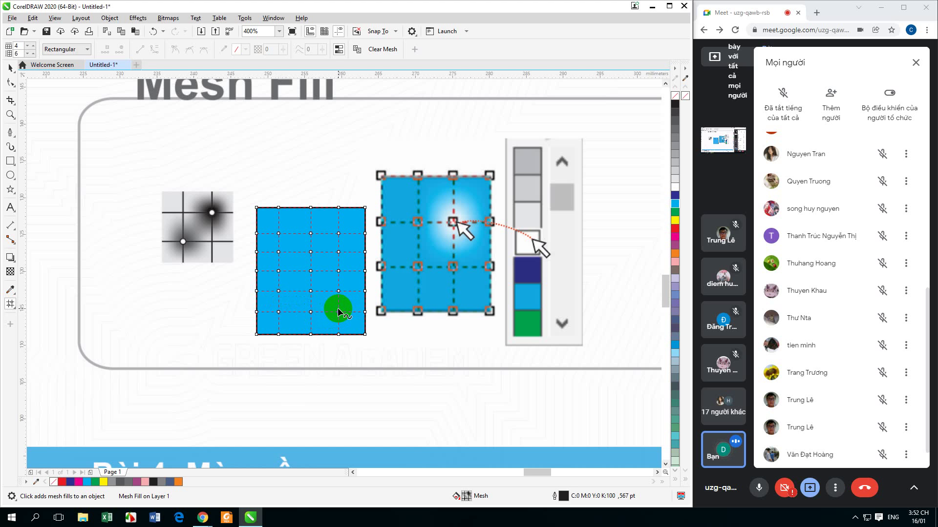
left_click(319, 335)
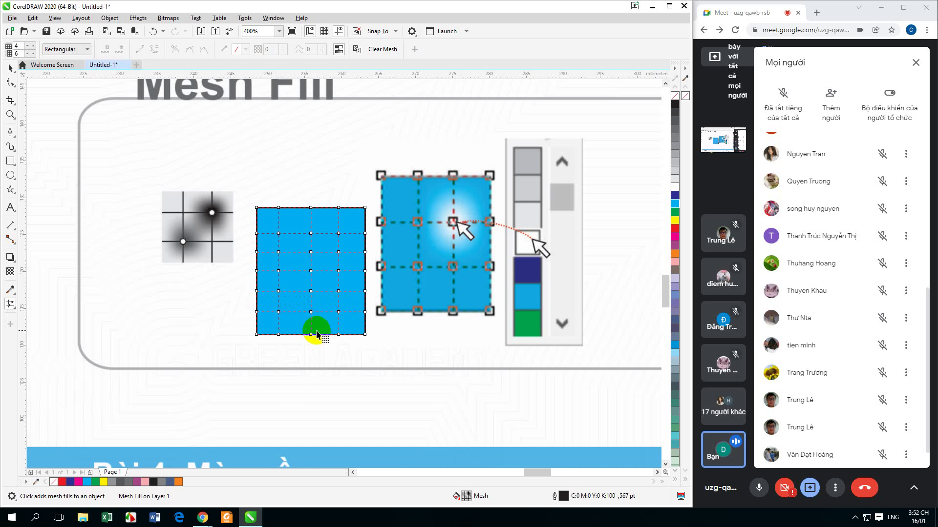
Colour the rectangle's lower-right inner mesh node white and leave mesh editing
left_click(339, 312)
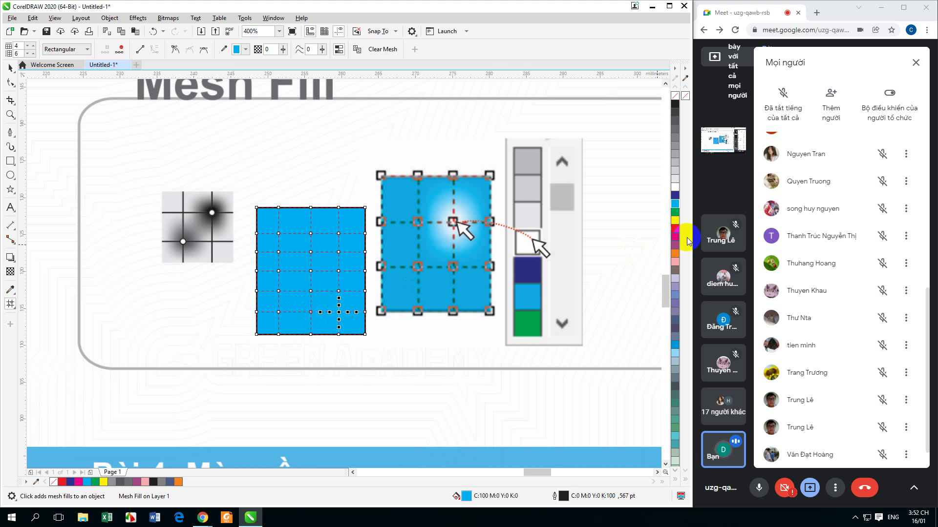
left_click(678, 228)
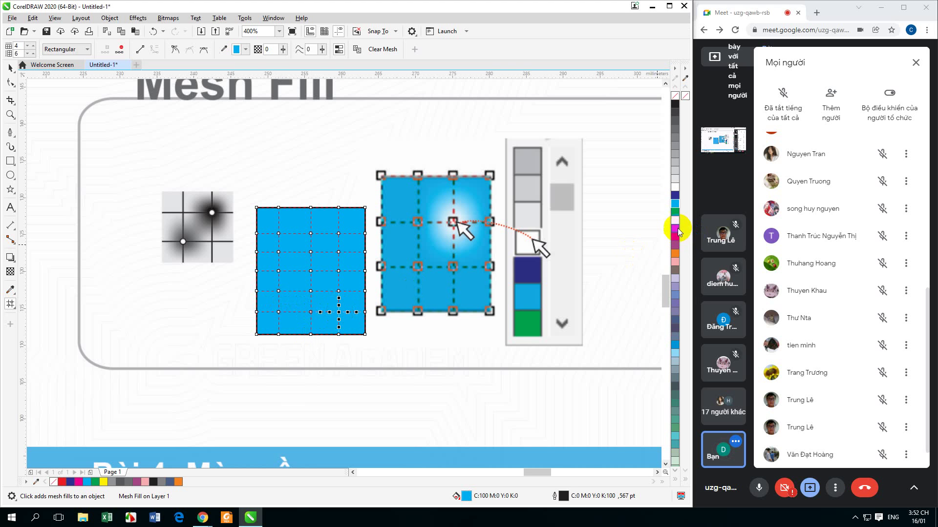
left_click(676, 185)
left_click(11, 70)
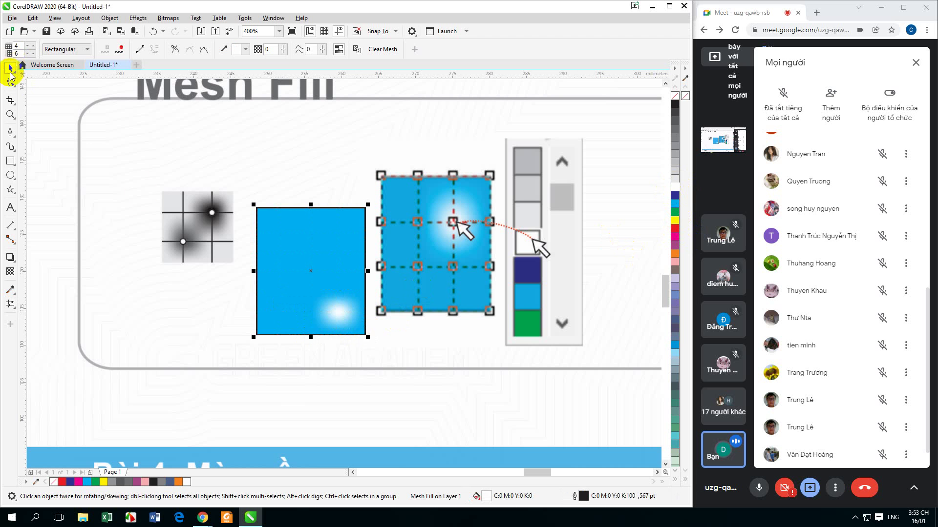
left_click(339, 313)
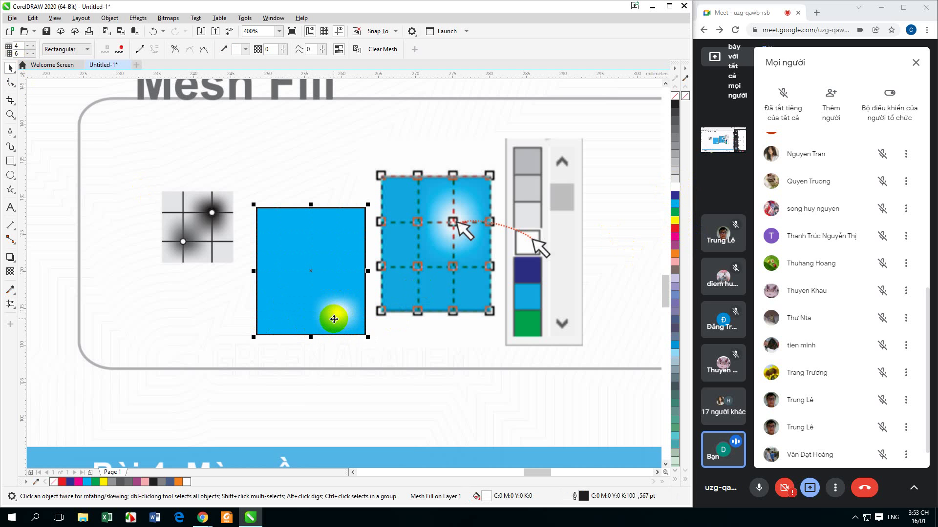
Reopen the rectangle's mesh for editing and examine the grid around the white node up close
left_click(10, 303)
left_click(299, 319)
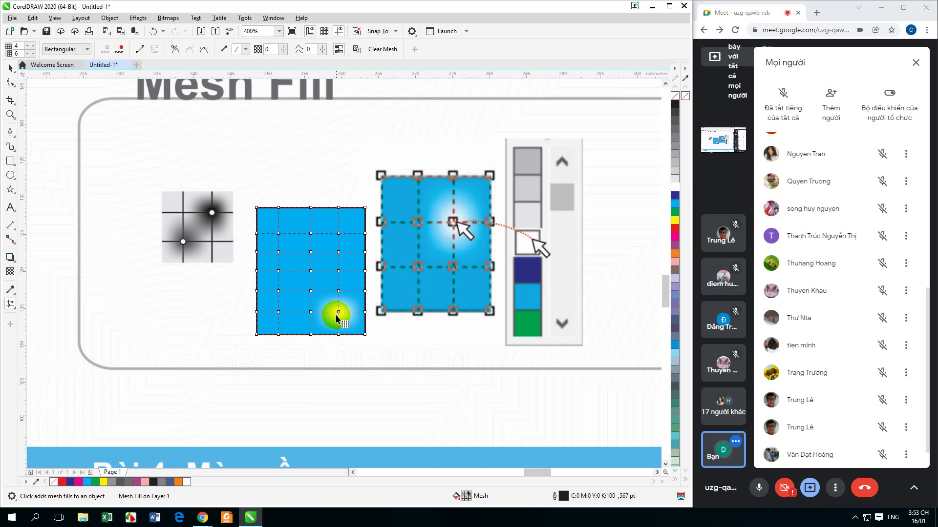
scroll(340, 317, "up", 1)
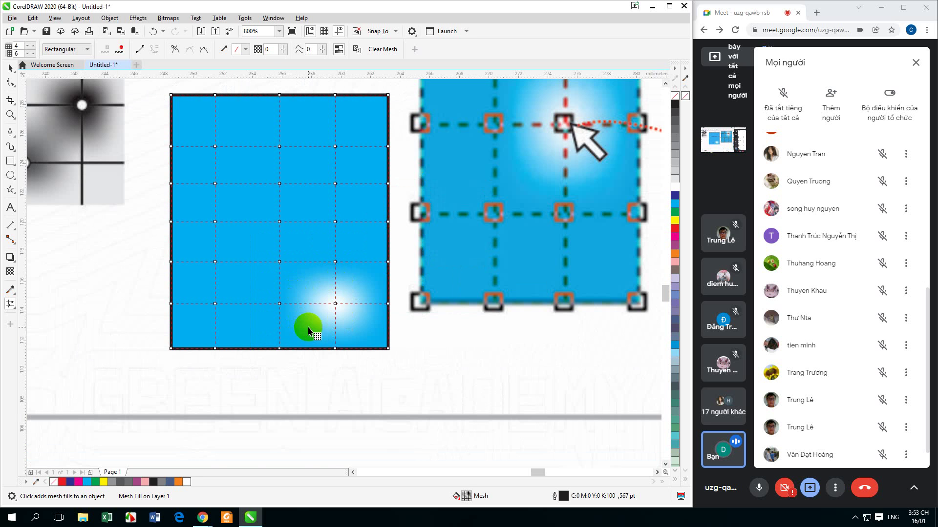
scroll(337, 286, "down", 1)
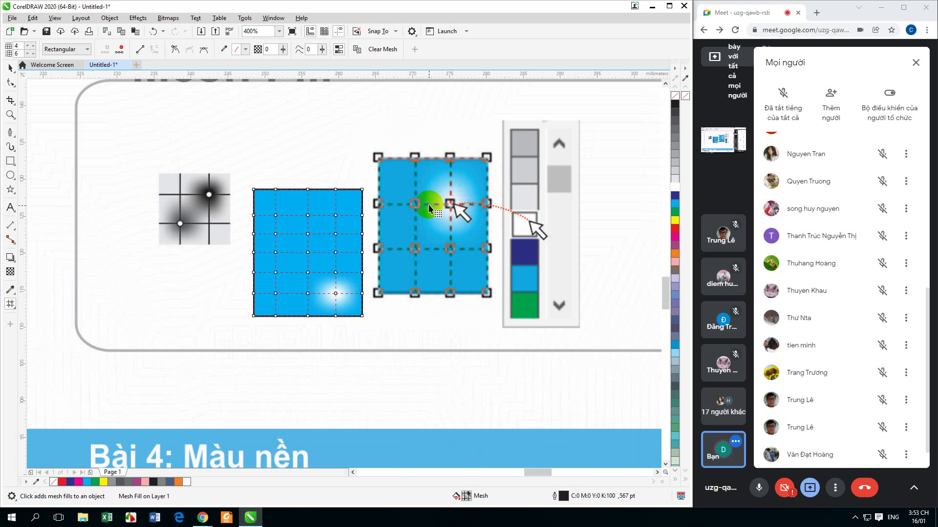
scroll(337, 300, "up", 1)
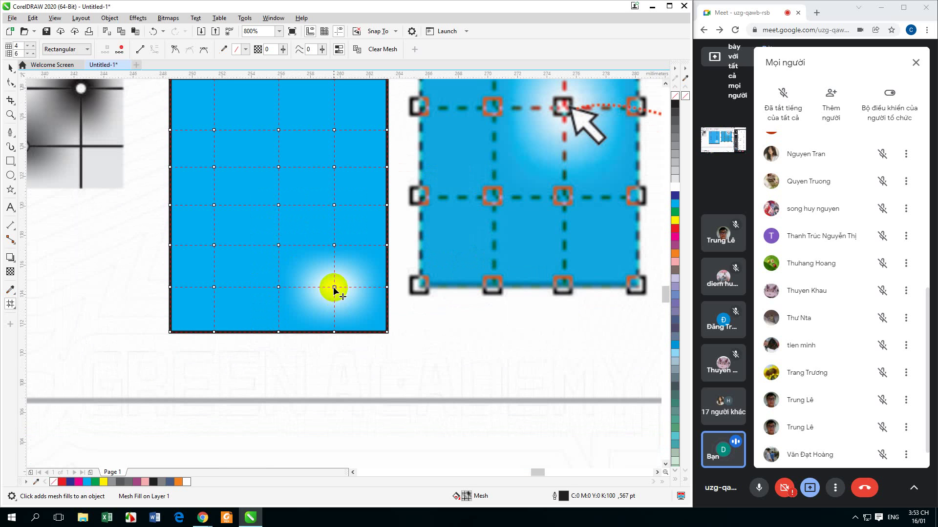
left_click(332, 283)
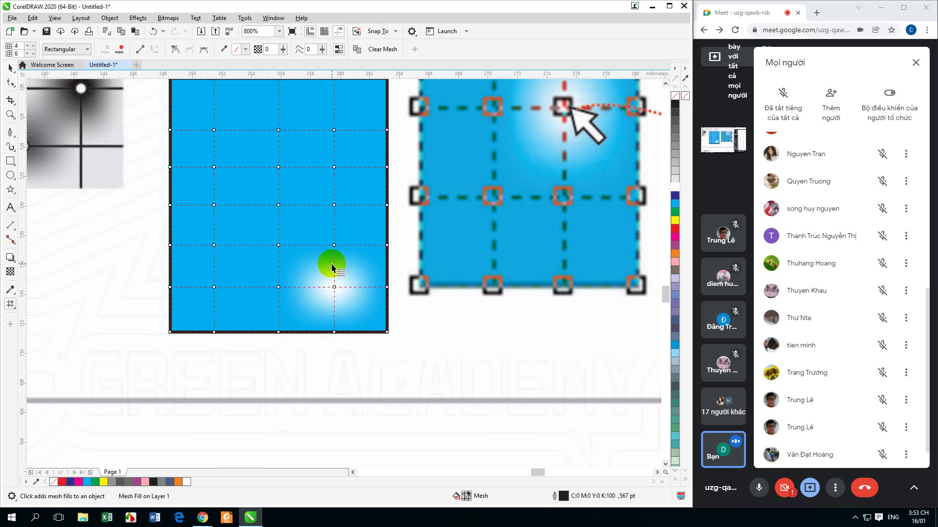
left_click(353, 278)
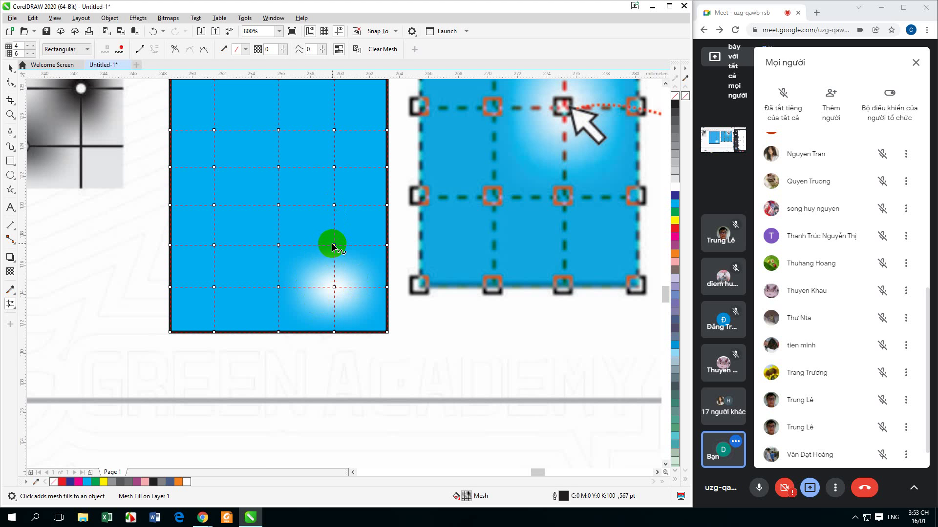
Colour the mesh node diagonally up-left of the white node 10% black and the node directly above it white, then deselect the rectangle
left_click(278, 245)
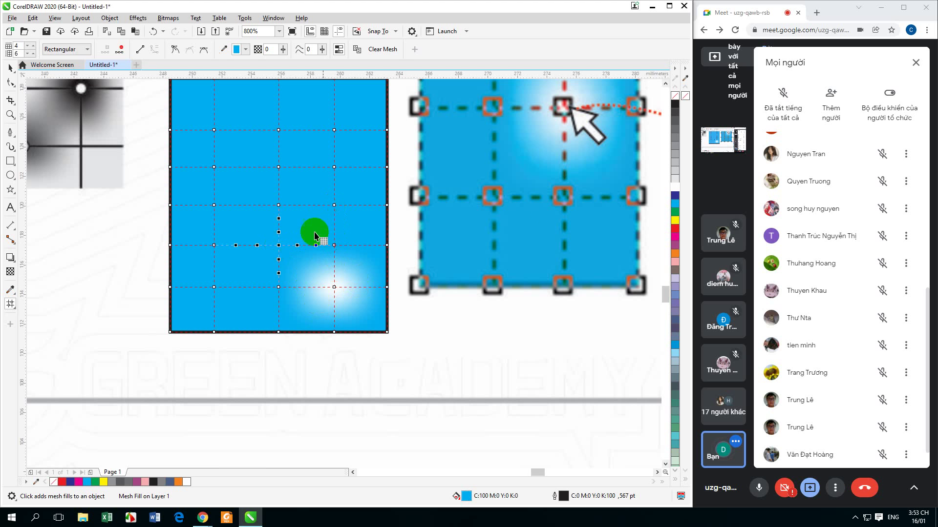
left_click(674, 180)
left_click(334, 245)
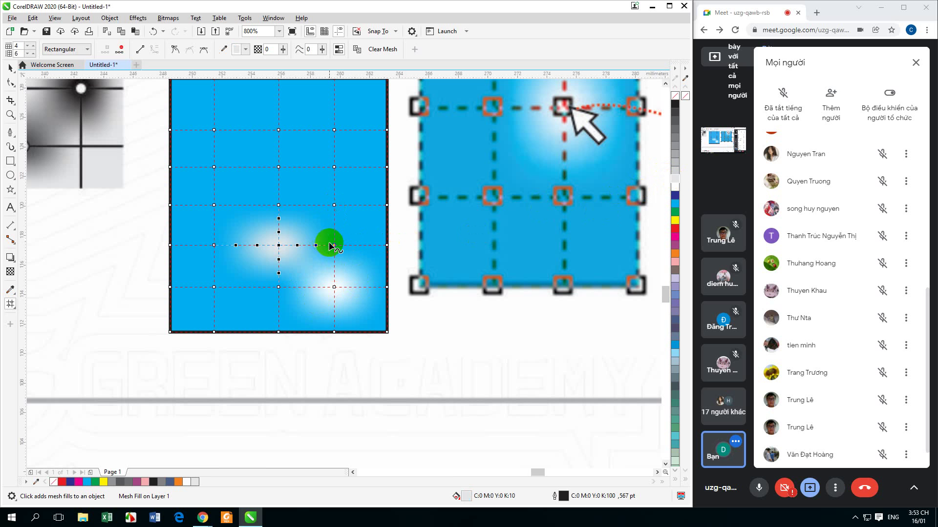
left_click(668, 180)
left_click(10, 68)
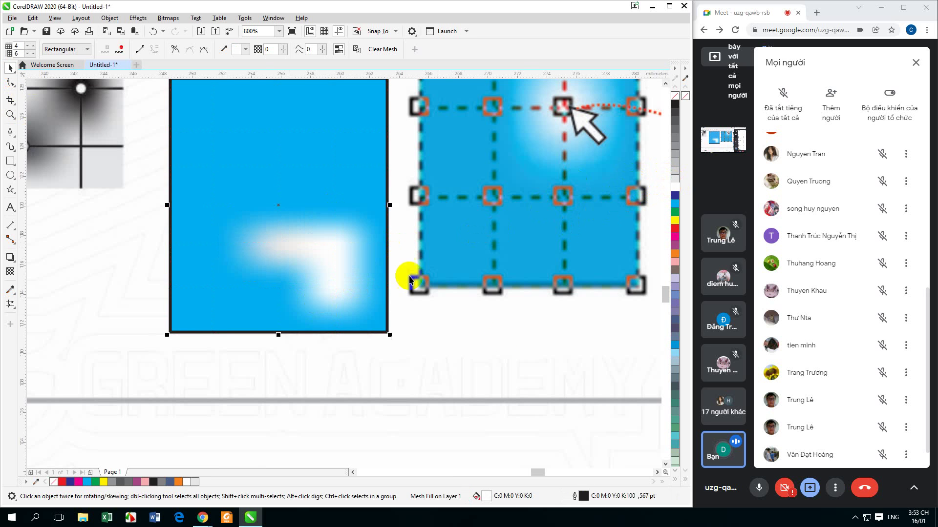
left_click(503, 335)
scroll(505, 325, "down", 1)
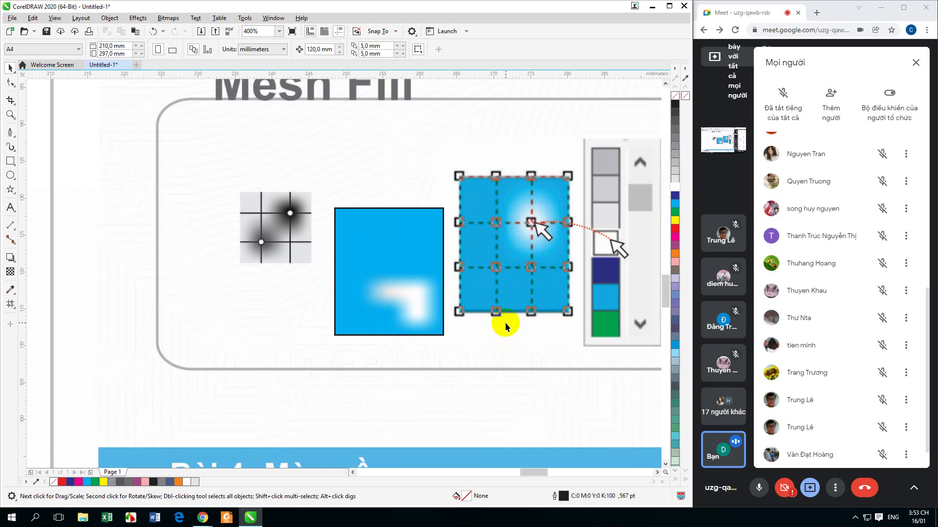
Bring the yellow tulip samples into close view and get ready to draw with the Pen tool
scroll(456, 310, "down", 1)
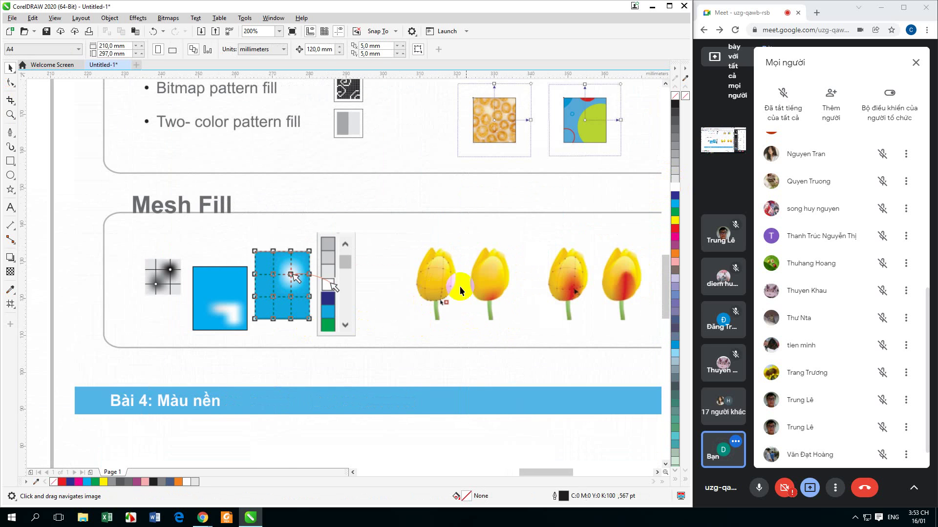
scroll(459, 288, "up", 1)
scroll(479, 291, "right", 2)
left_click_drag(404, 302, 193, 287)
left_click(10, 132)
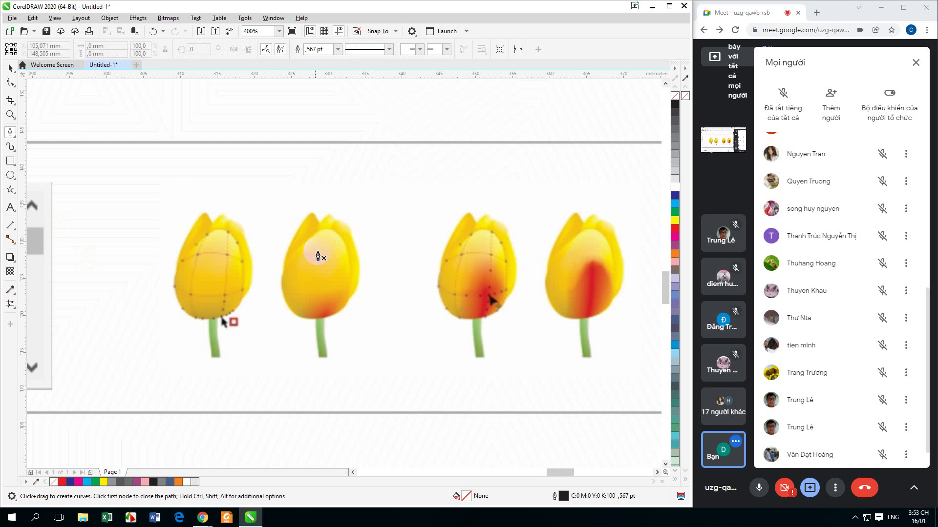
scroll(309, 263, "up", 1)
scroll(304, 303, "up", 1)
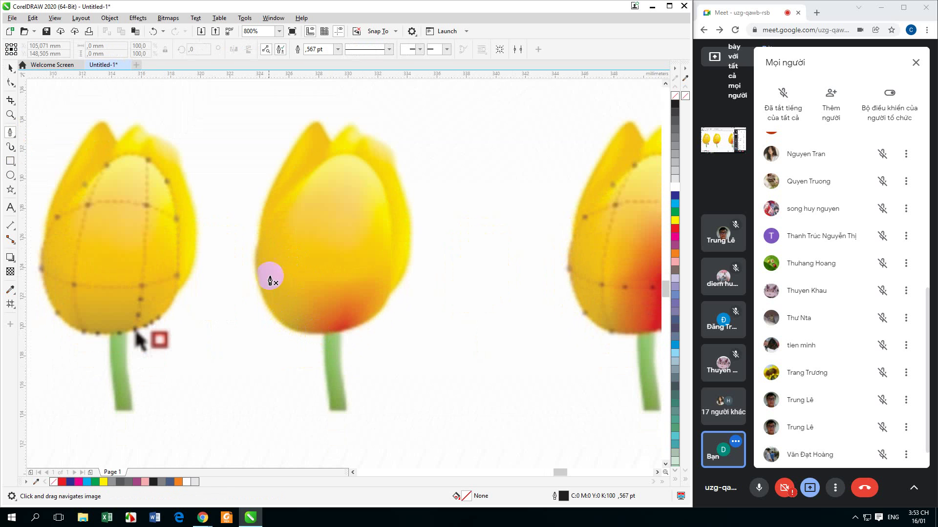
left_click(259, 241)
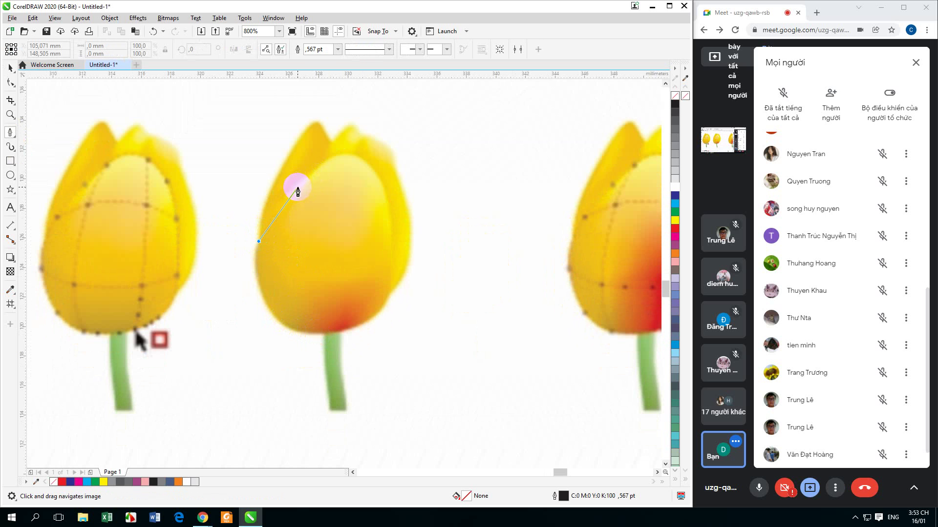
scroll(286, 258, "up", 1)
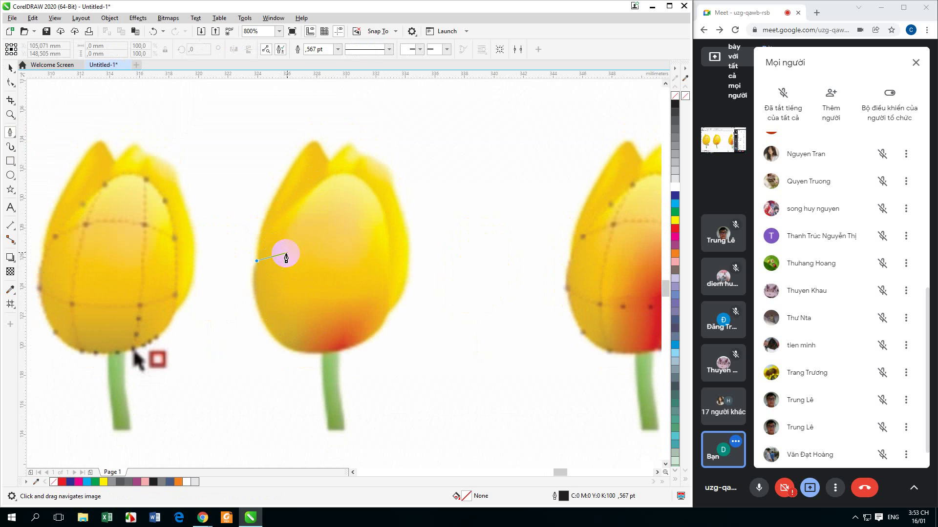
scroll(177, 260, "down", 3)
scroll(178, 260, "left", 5)
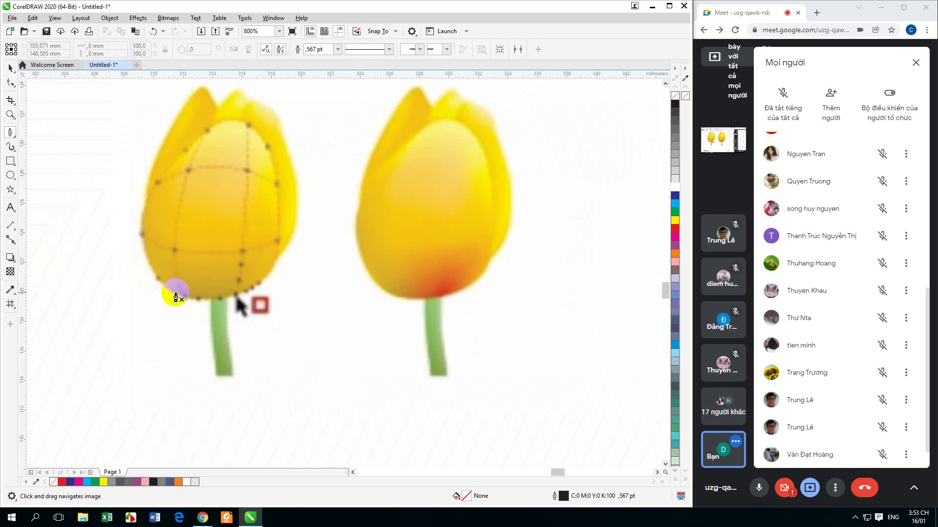
Trace the front petal of the first tulip with the Pen tool as a closed, smooth four-node curve about 9.5 × 12.1 mm
left_click(212, 301)
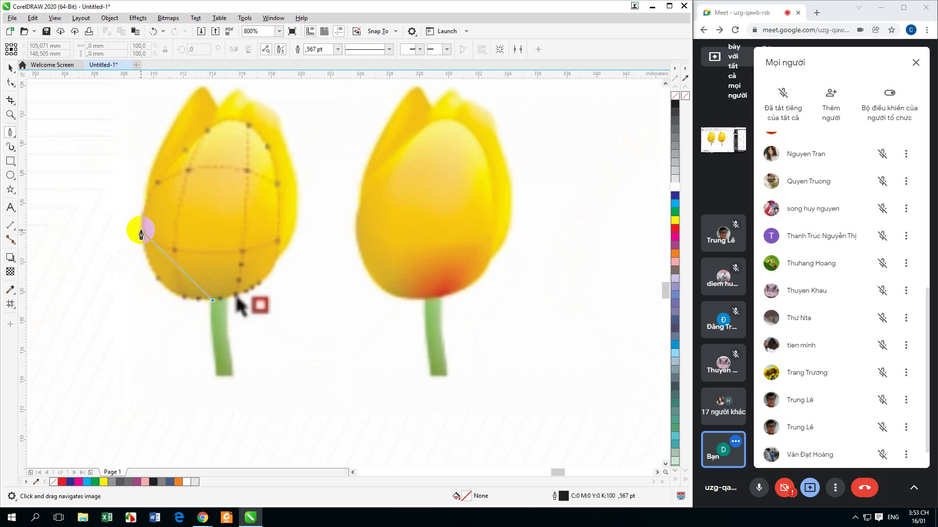
left_click_drag(141, 228, 137, 153)
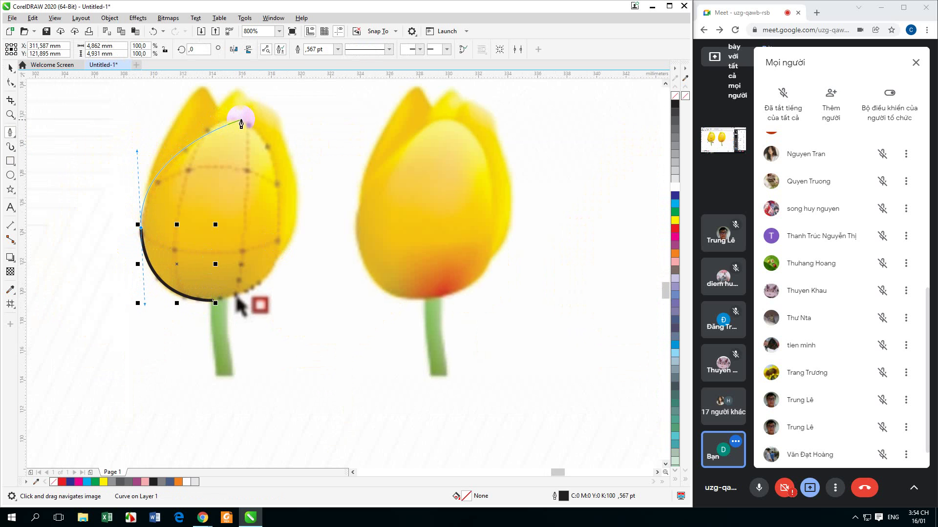
left_click_drag(240, 122, 258, 131)
key("ctrl+z")
key("super")
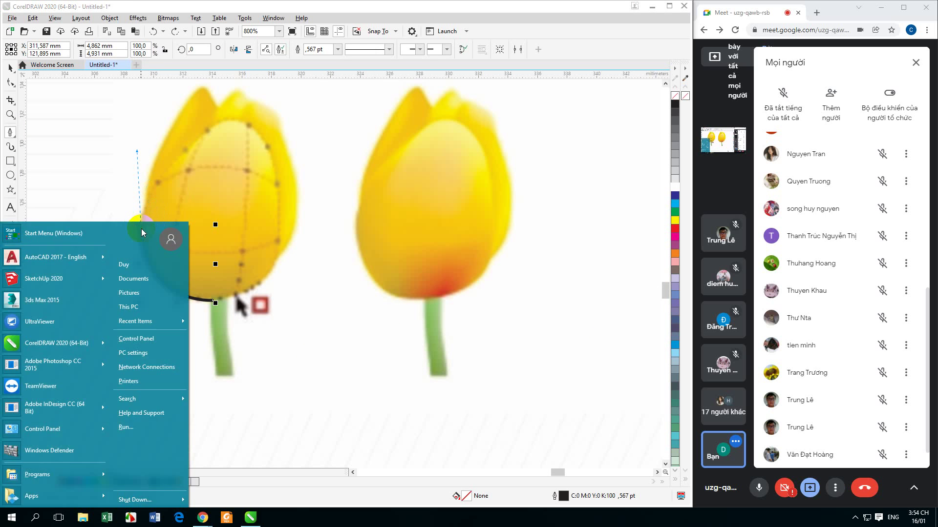
key("Escape")
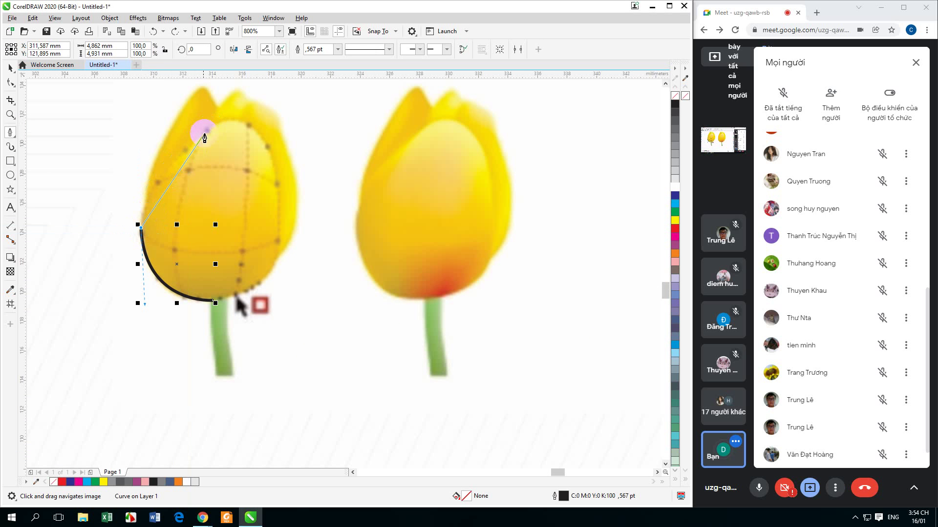
left_click_drag(206, 132, 271, 94)
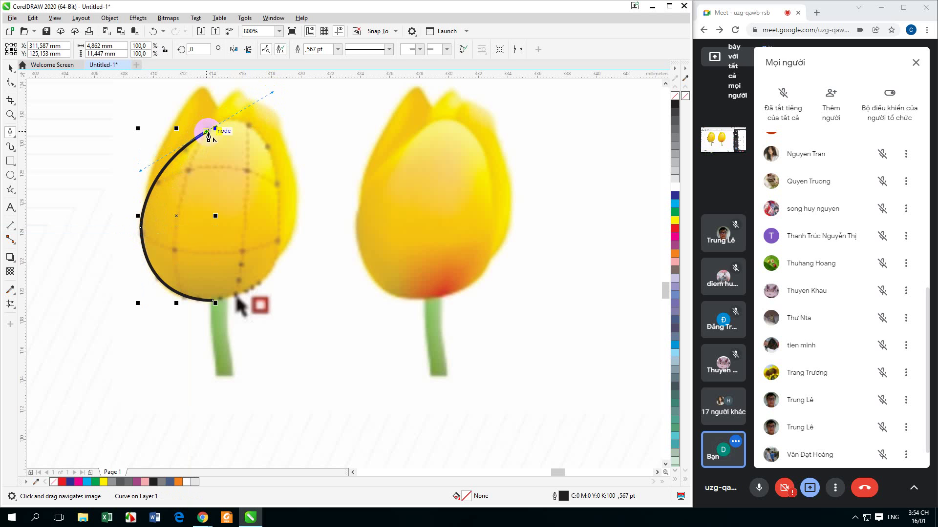
left_click_drag(275, 166, 288, 241)
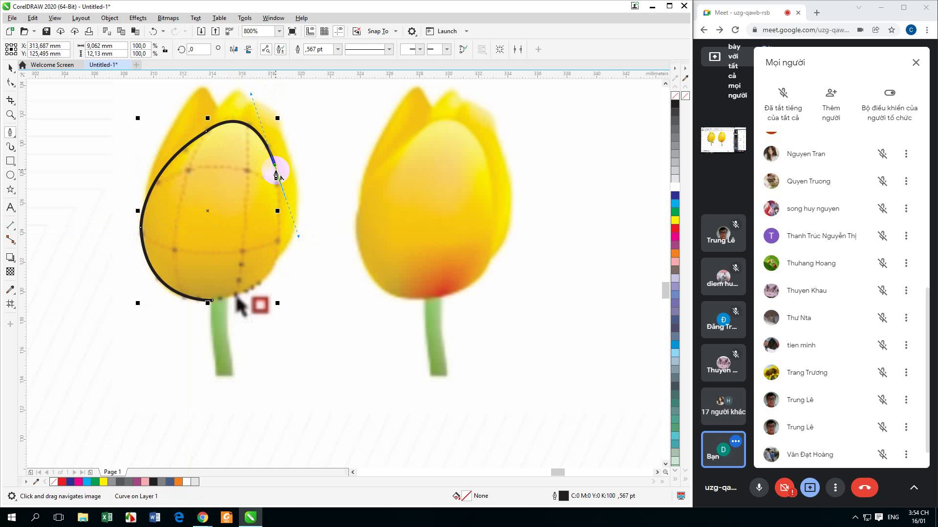
left_click_drag(213, 301, 309, 303)
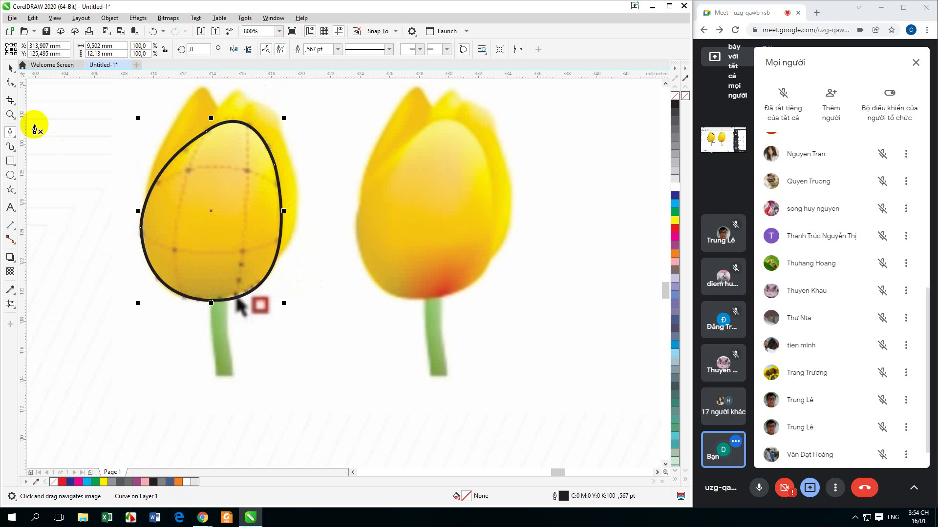
Examine the nodes of the traced petal outline with the Shape tool, then deselect the outline
left_click(11, 83)
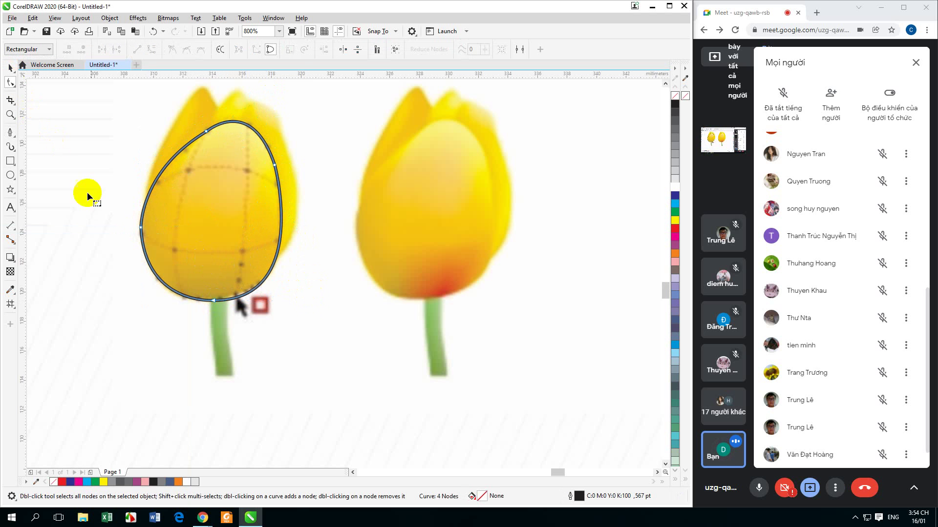
left_click(207, 131)
left_click(141, 169)
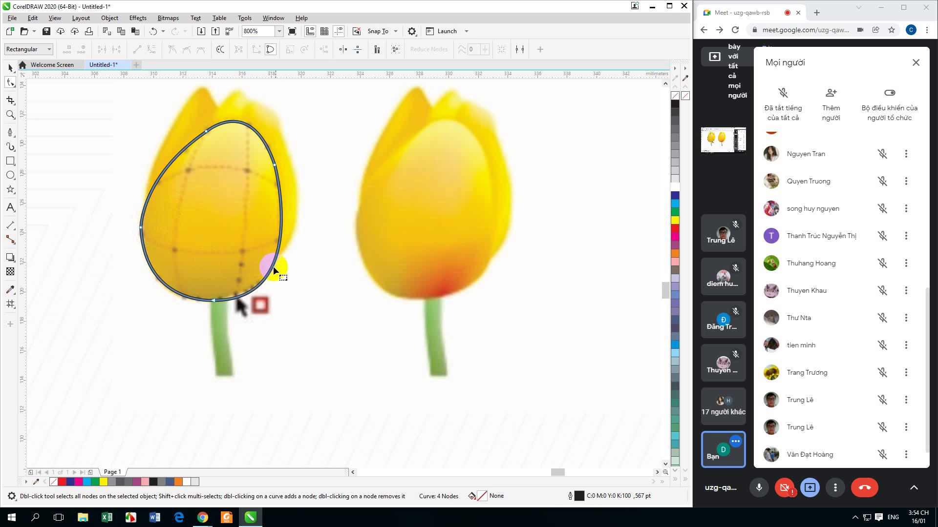
left_click(10, 68)
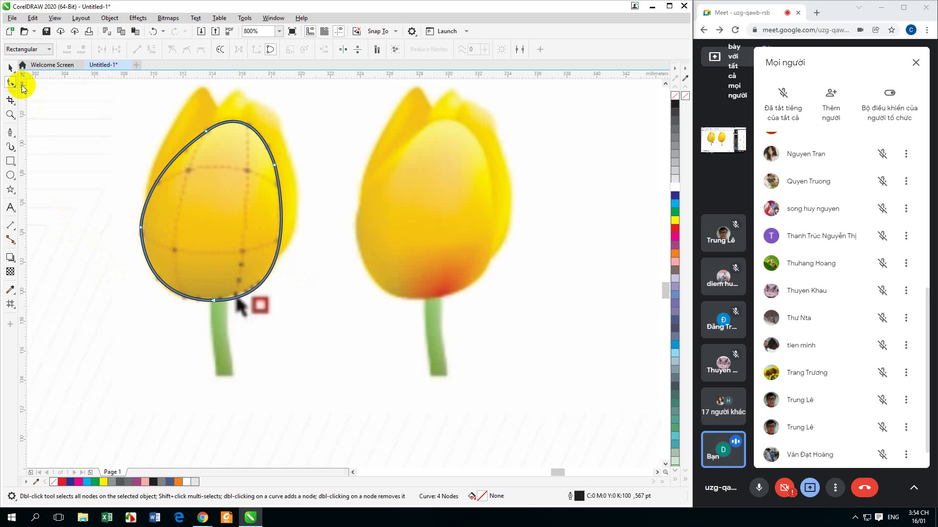
left_click(56, 163)
Move the petal outline off the first tulip into the empty space to the right of the last tulip
left_click_drag(217, 346, 184, 330)
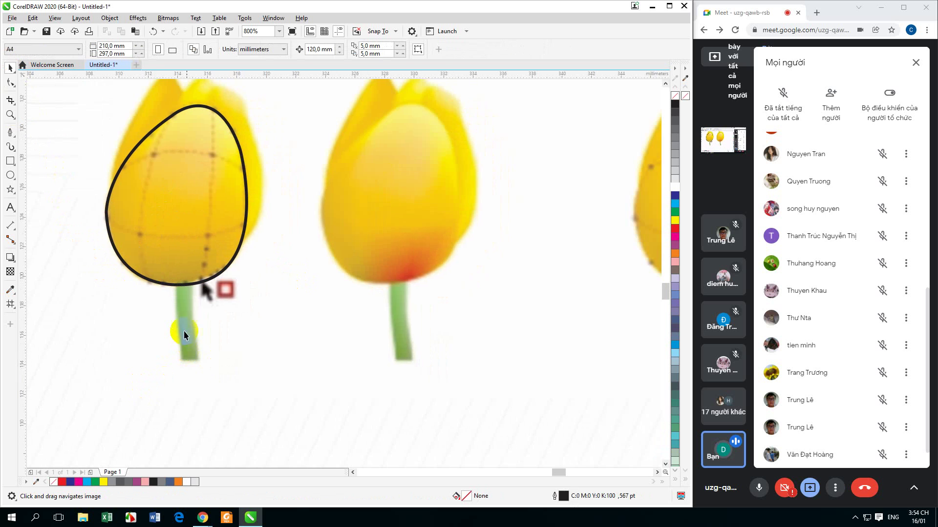
scroll(210, 280, "down", 3)
left_click_drag(209, 280, 397, 275)
left_click_drag(372, 312, 284, 330)
left_click_drag(304, 303, 577, 302)
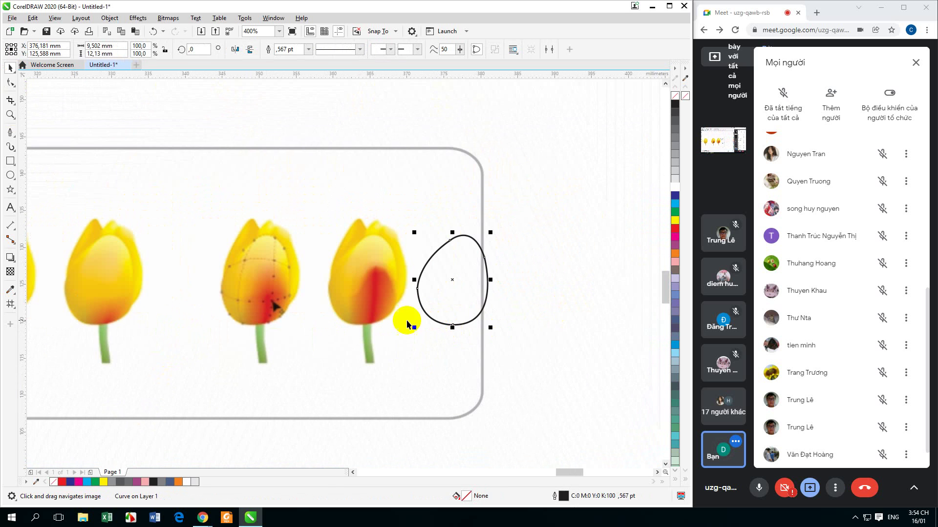
Smooth the petal outline's left side by adjusting its upper-left and left nodes and their handles, then deselect it
scroll(376, 303, "up", 1)
left_click_drag(383, 314, 300, 312)
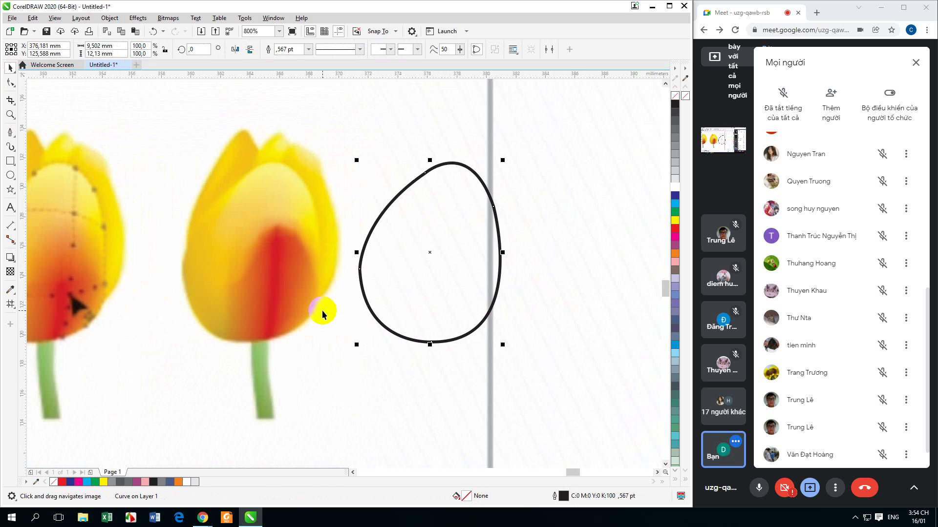
left_click(10, 83)
left_click(366, 243)
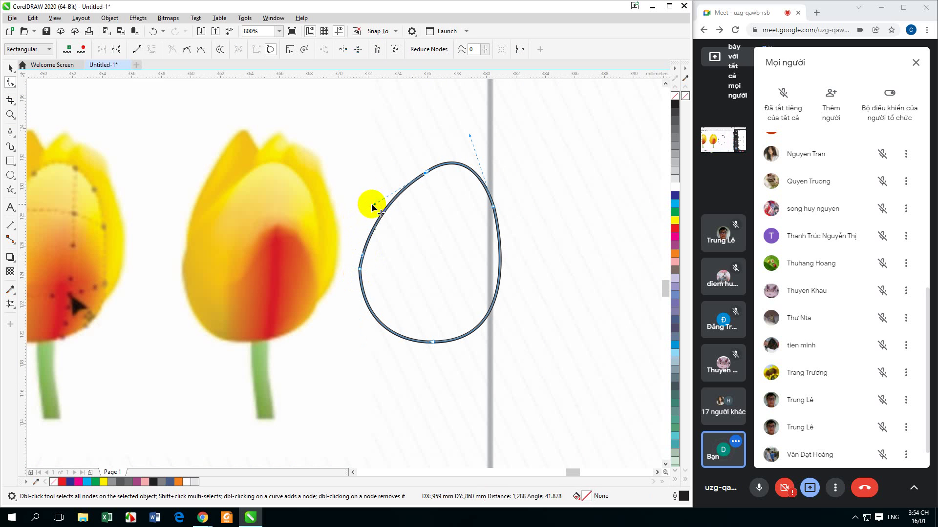
left_click(411, 244)
left_click(360, 270)
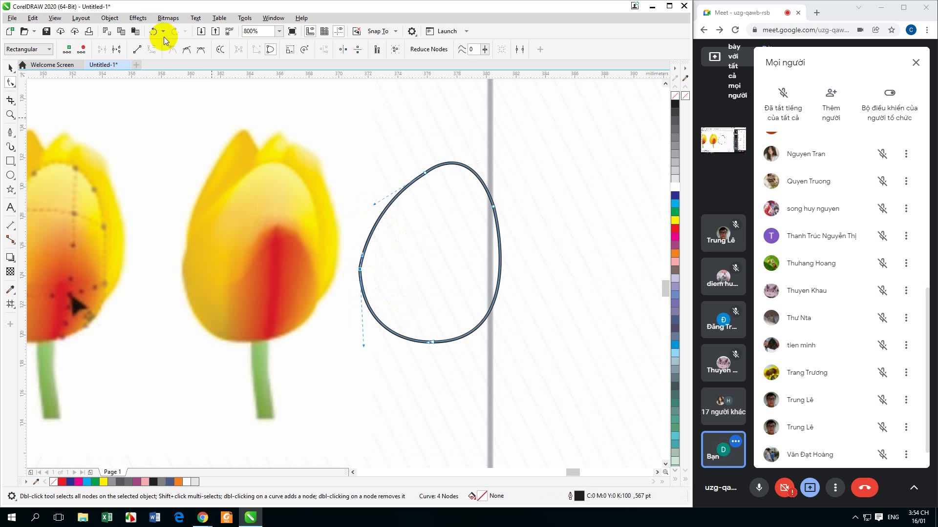
left_click_drag(360, 255, 362, 242)
left_click(374, 267)
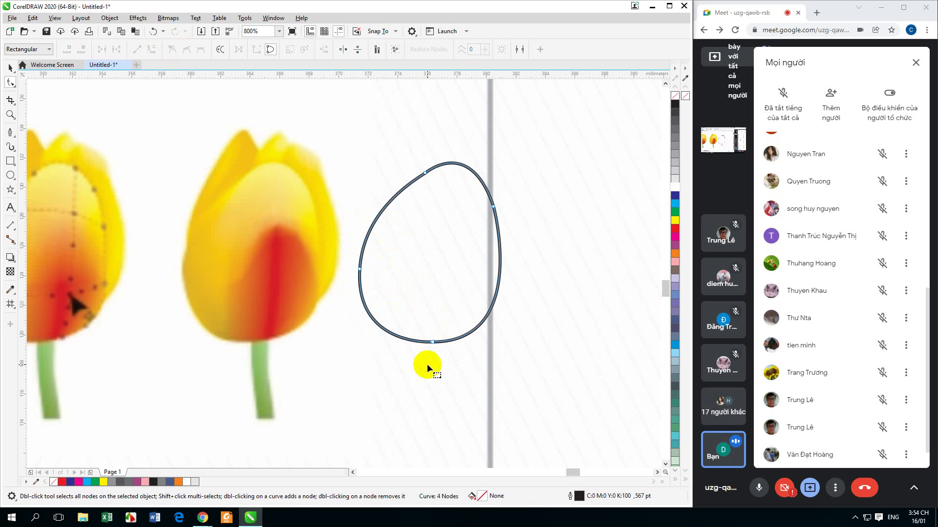
left_click(10, 68)
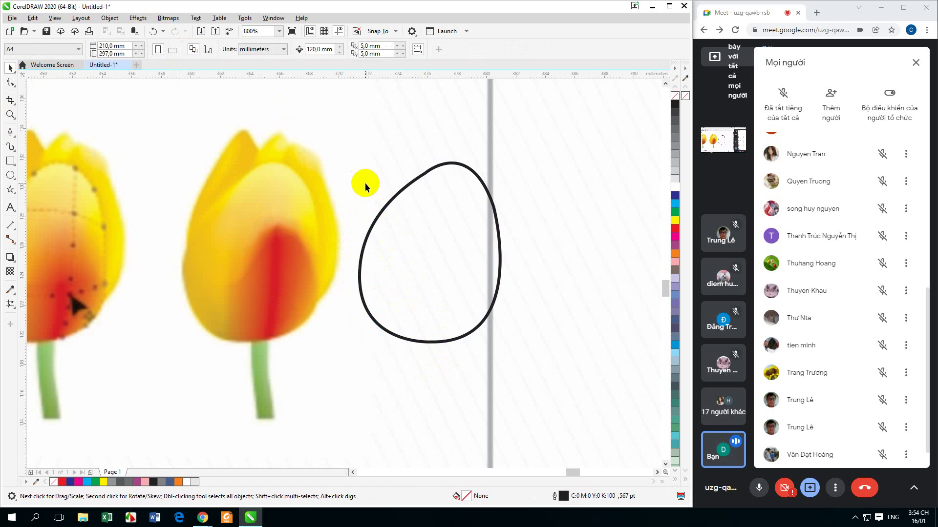
Apply a mesh fill to the petal outline and add three vertical mesh lines, one left and two right of its centre line
left_click(395, 199)
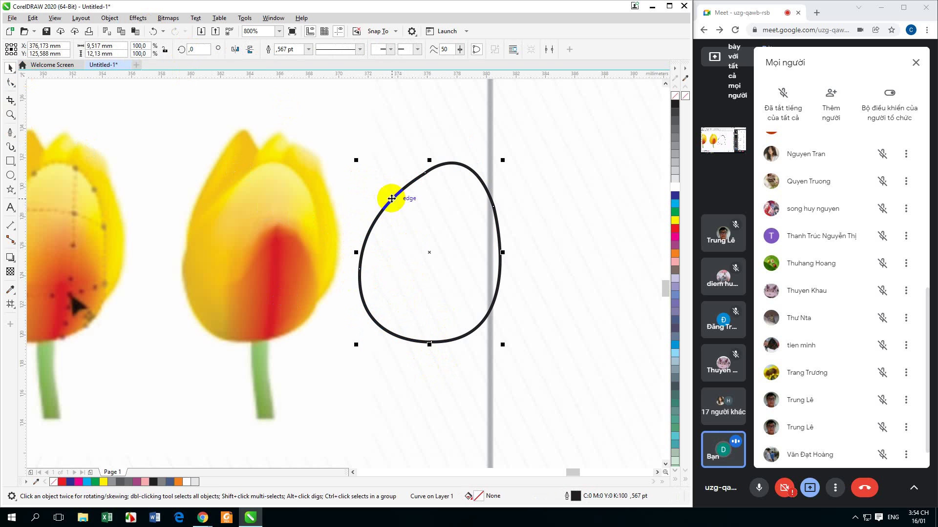
left_click(10, 304)
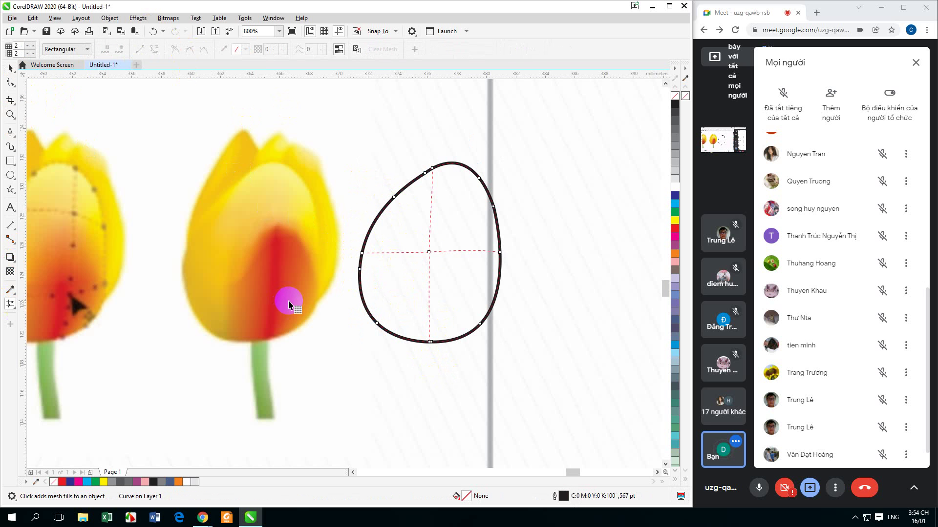
double_click(400, 253)
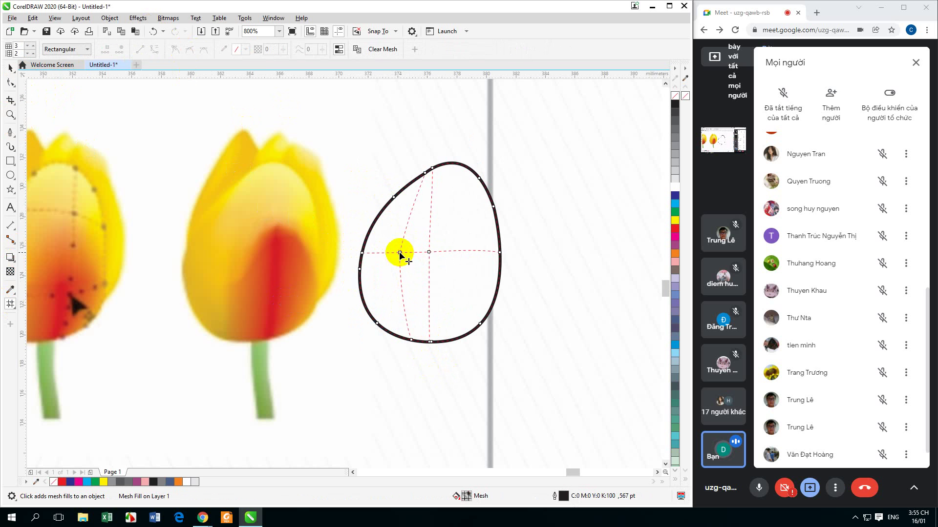
double_click(459, 251)
double_click(480, 249)
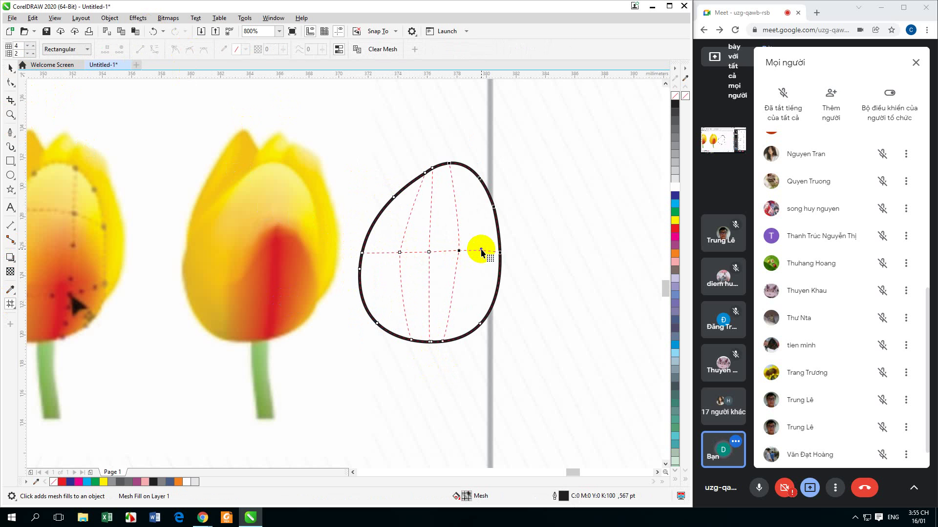
key("ctrl+z")
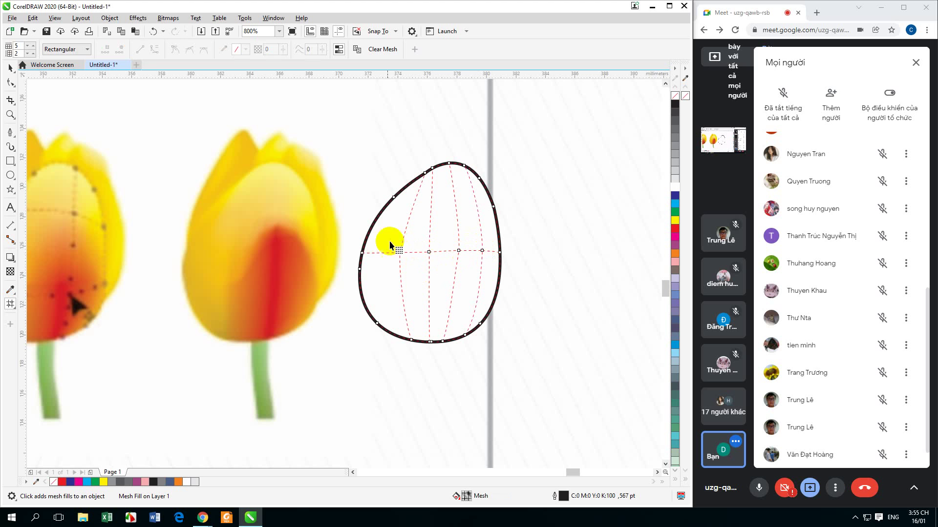
double_click(377, 252)
key("ctrl+z")
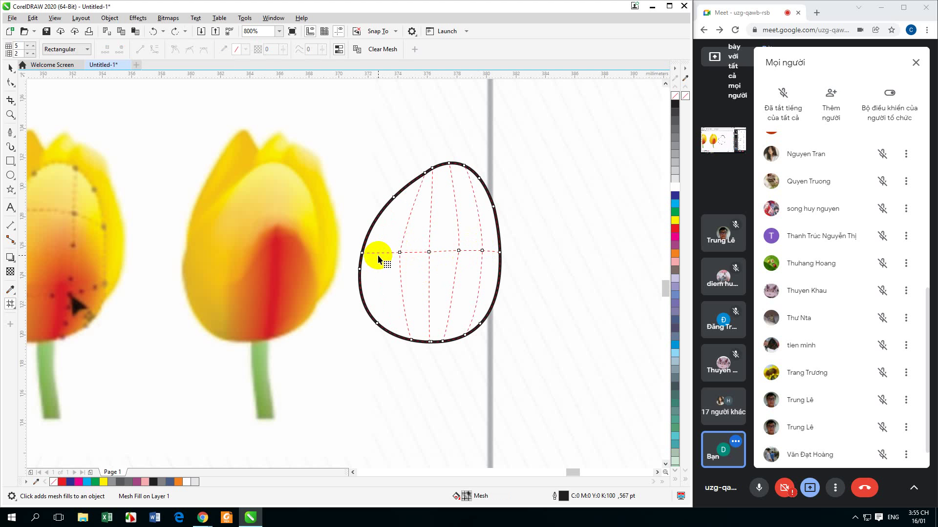
Add one more vertical mesh line near the petal's left edge and five horizontal lines above and below its middle line
double_click(387, 230)
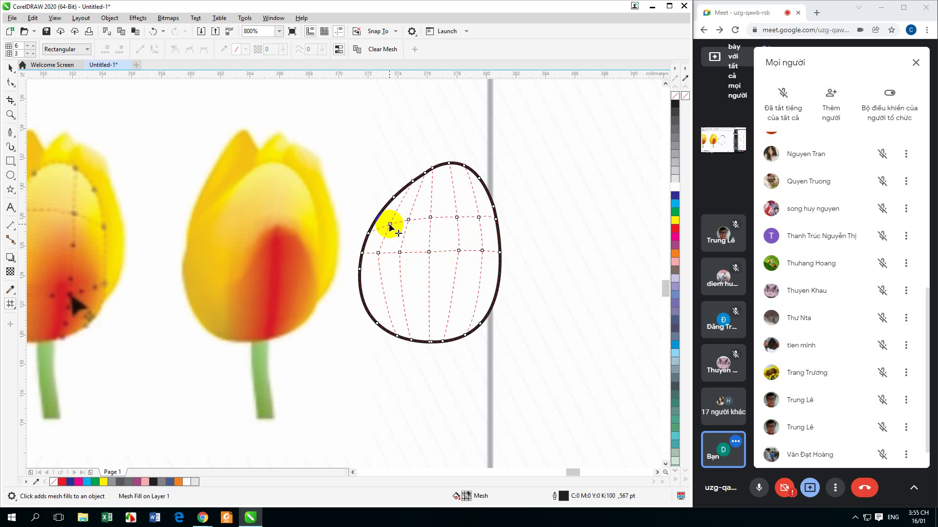
double_click(416, 198)
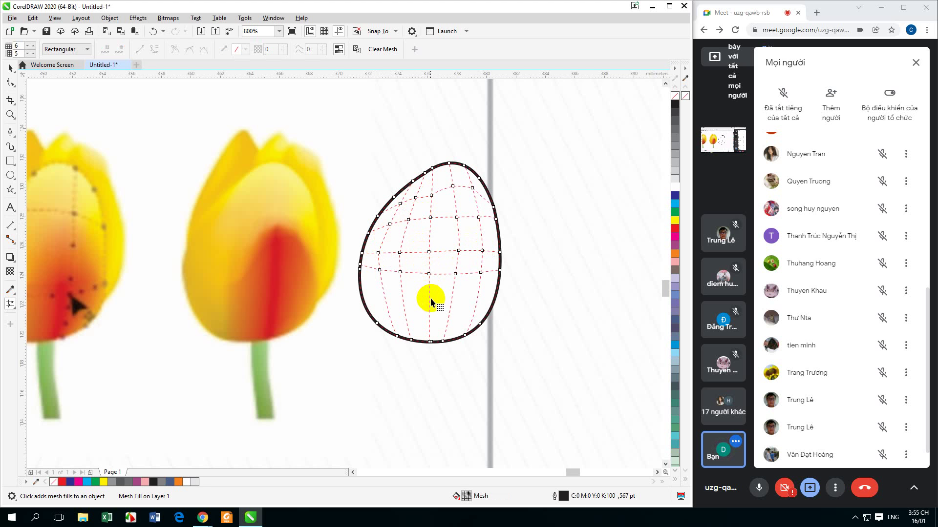
double_click(429, 323)
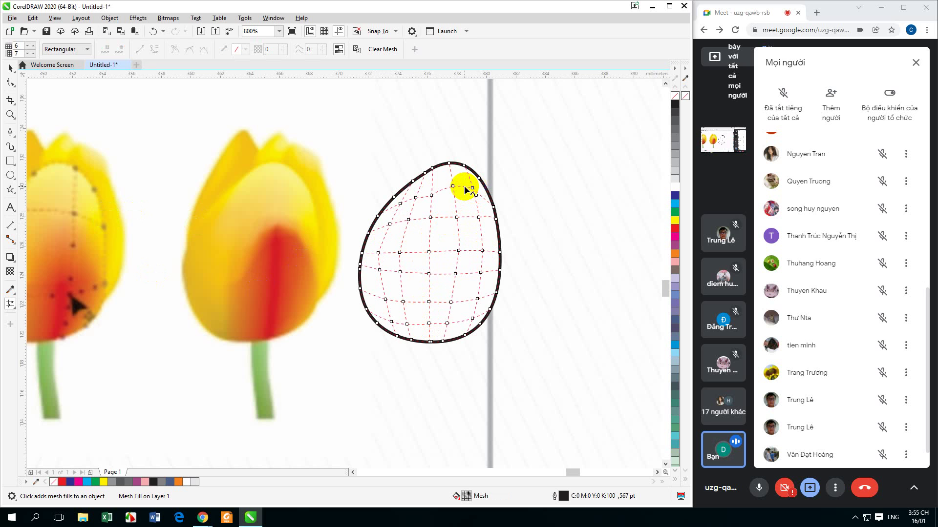
Fill the whole petal with yellow, remove its outline and reopen its mesh for editing
left_click(11, 68)
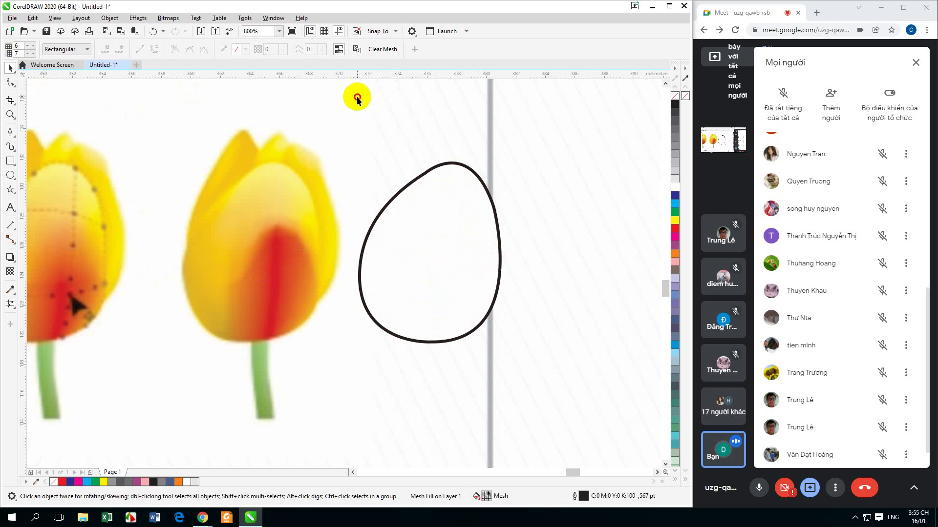
left_click(413, 183)
left_click(674, 220)
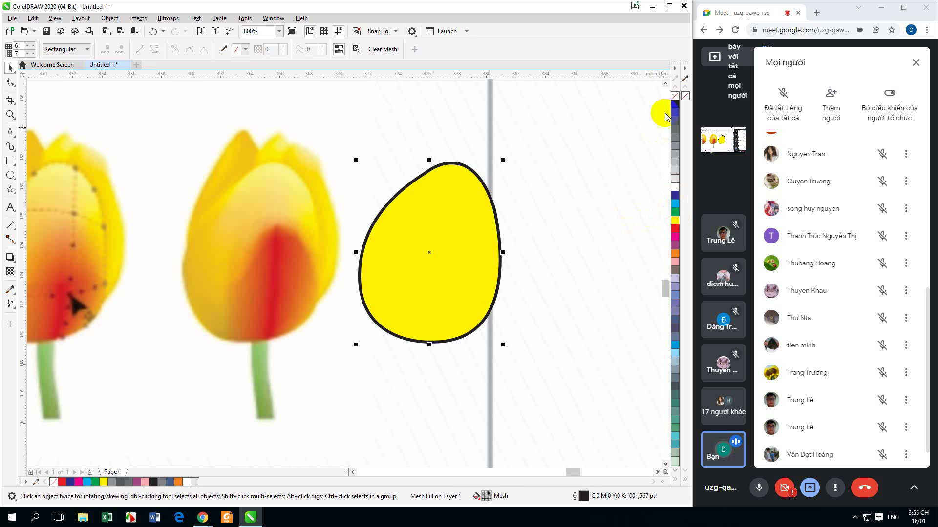
right_click(675, 95)
left_click(11, 305)
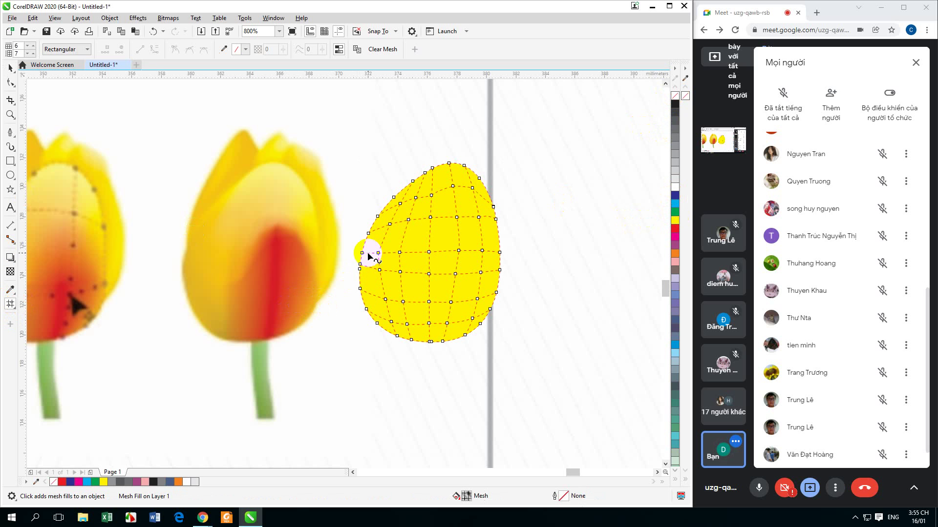
Colour the mesh node at the petal's tip pale yellow (C:3 M:0 Y:60 K:0), sampled from the reference tulip's petal tip
left_click_drag(390, 243, 425, 234)
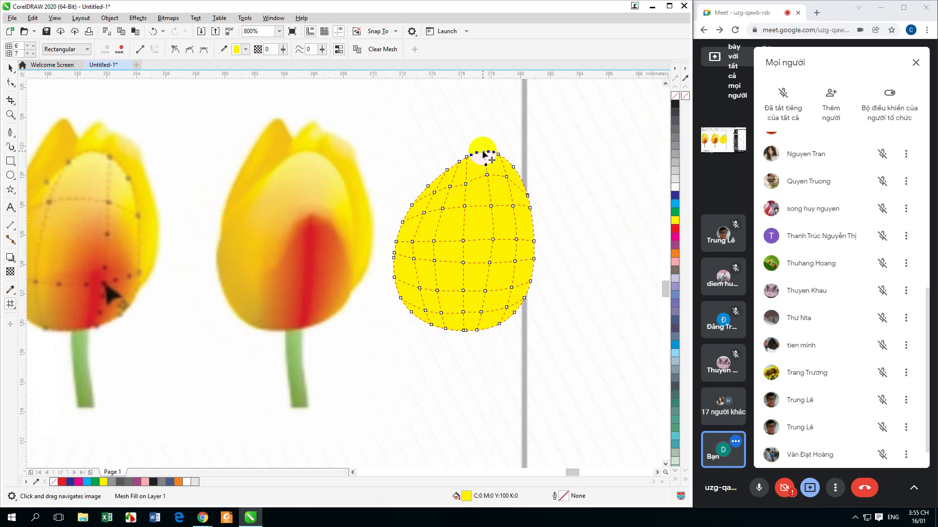
left_click(483, 156)
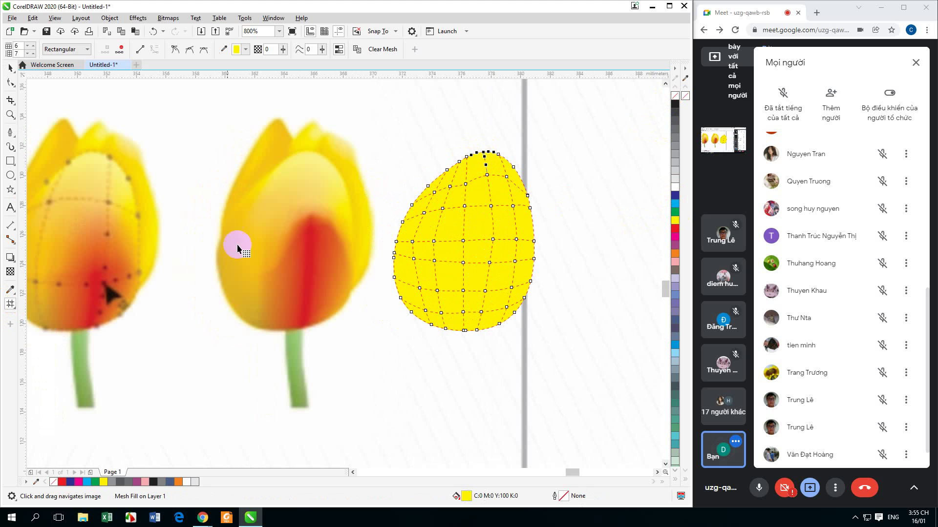
left_click(10, 289)
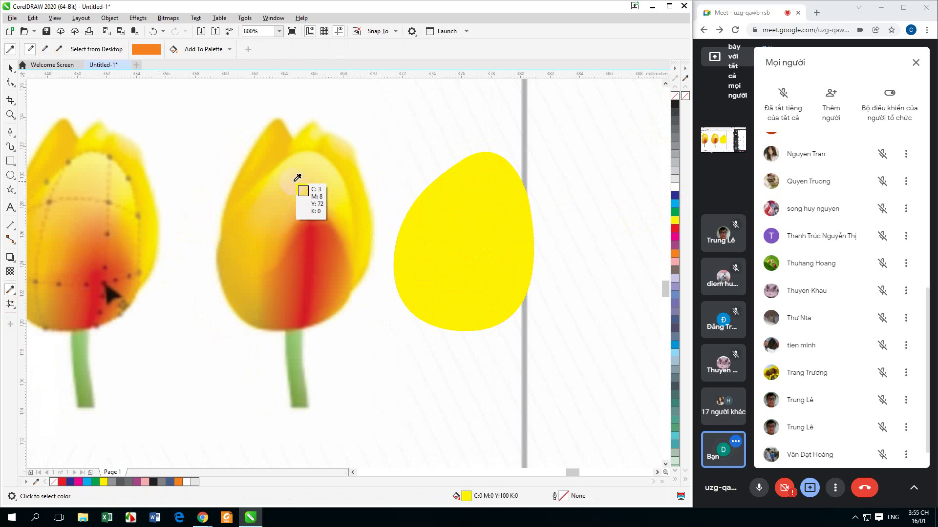
left_click(9, 71)
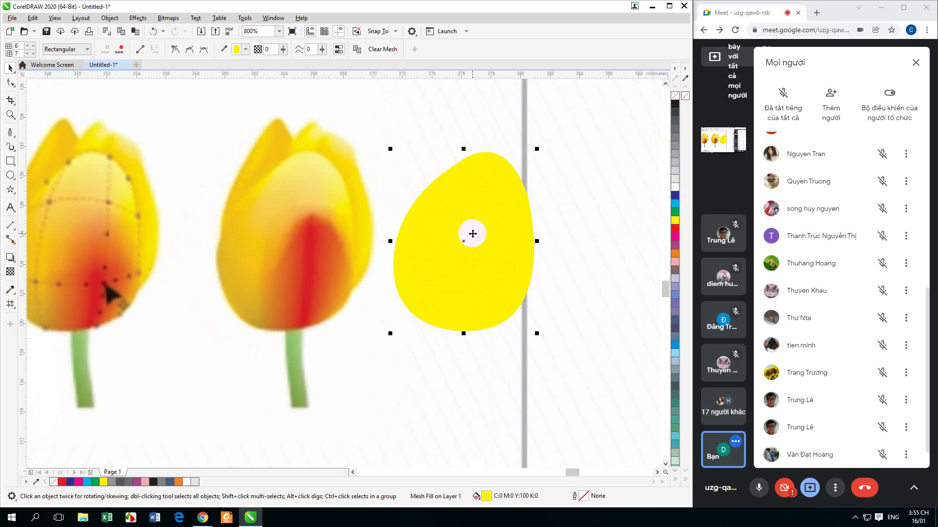
left_click(10, 304)
left_click(224, 50)
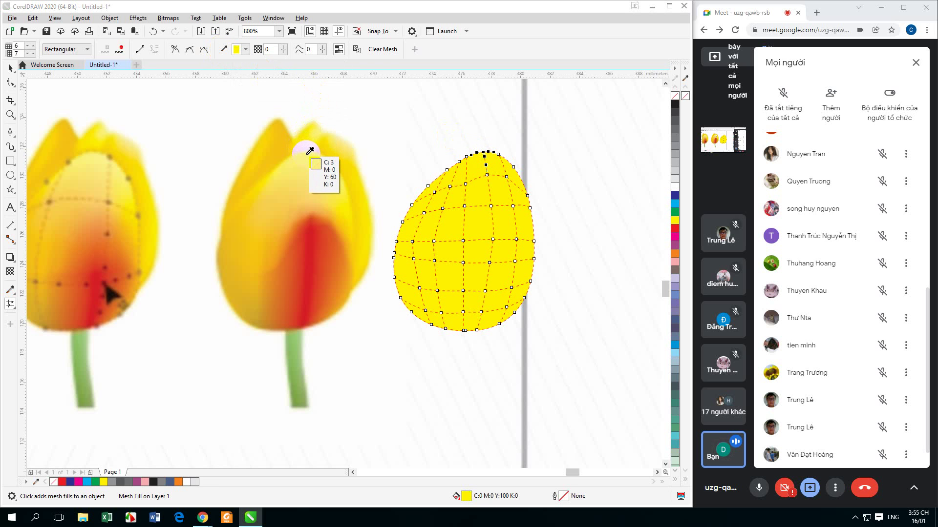
left_click(306, 155)
Colour the two mesh nodes directly below the petal's tip with pale yellows sampled from the matching spots on the reference petal
left_click(487, 169)
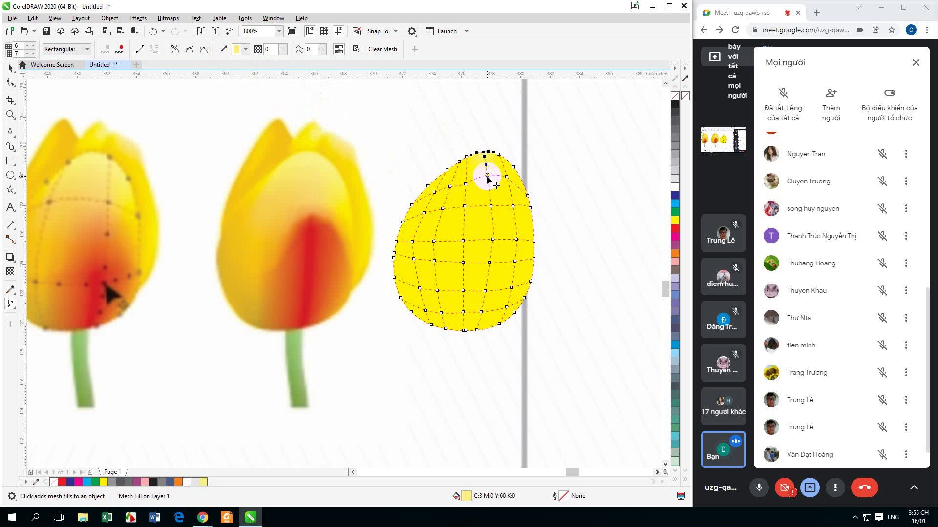
left_click(419, 160)
left_click(223, 48)
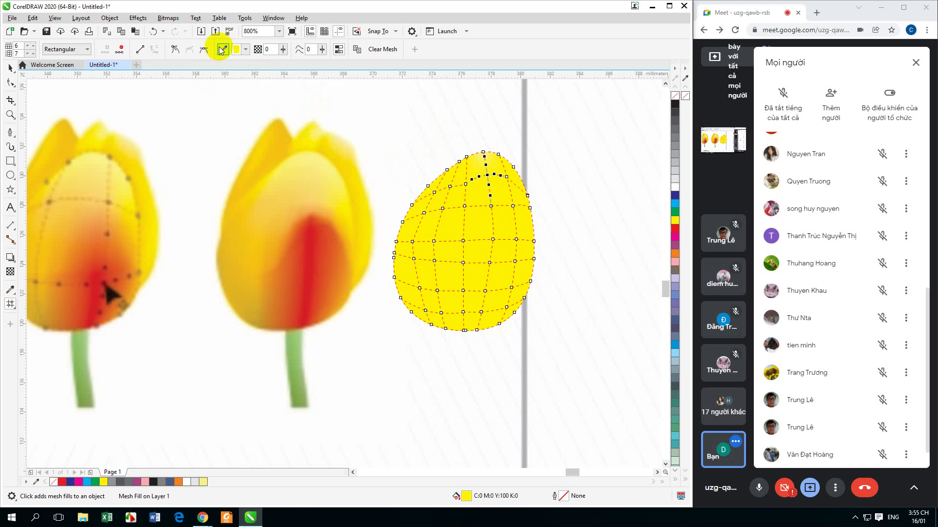
left_click(311, 181)
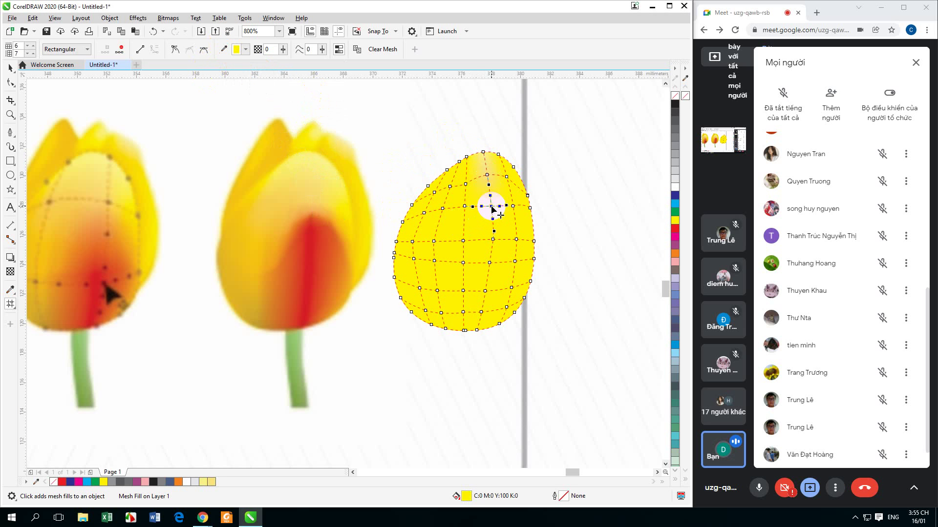
left_click(491, 207)
left_click(224, 49)
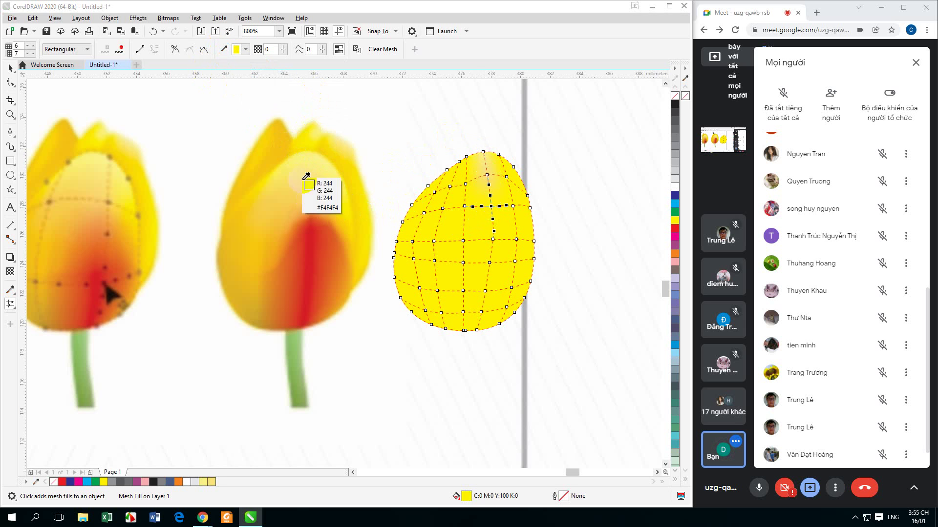
left_click(311, 205)
Colour the next two nodes down the same mesh line red, C:9 M:100 Y:100 K:3 and K:2, sampled from the reference petal's red streak
left_click(492, 239)
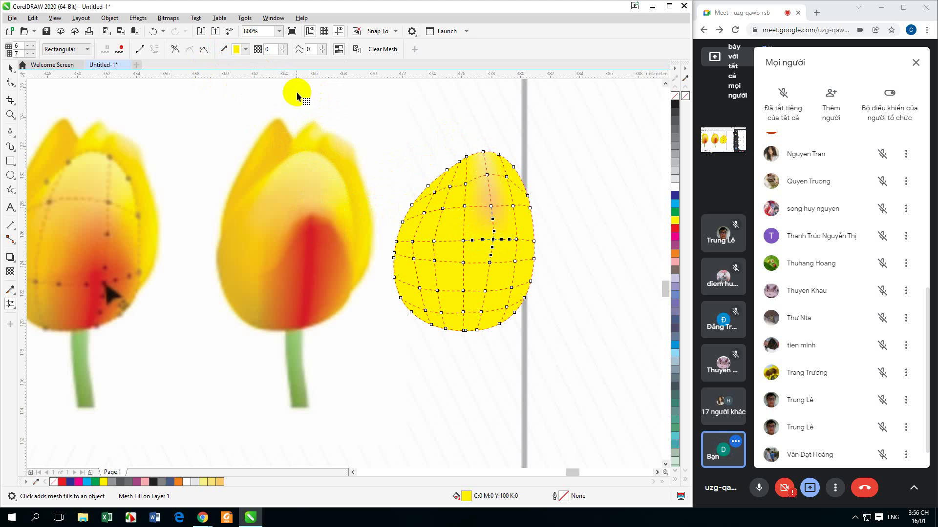
left_click(224, 49)
left_click(311, 234)
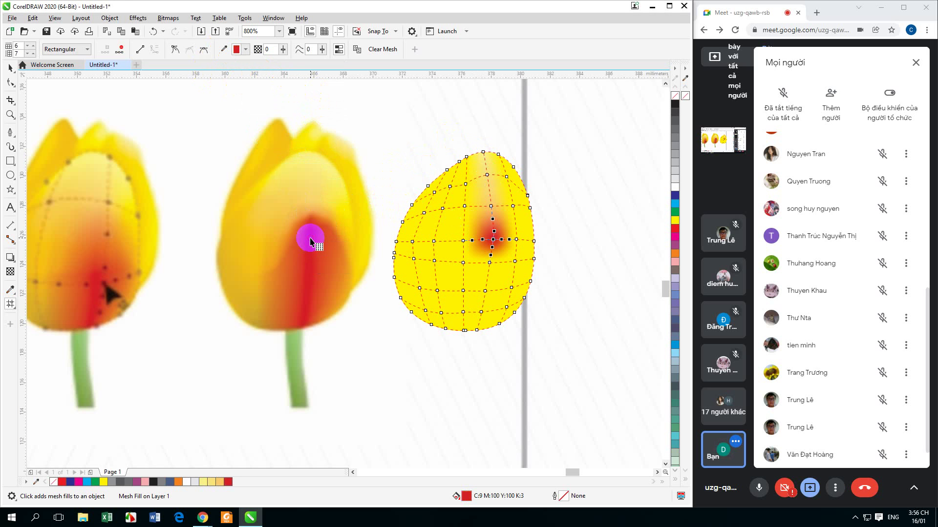
left_click(223, 49)
left_click(311, 269)
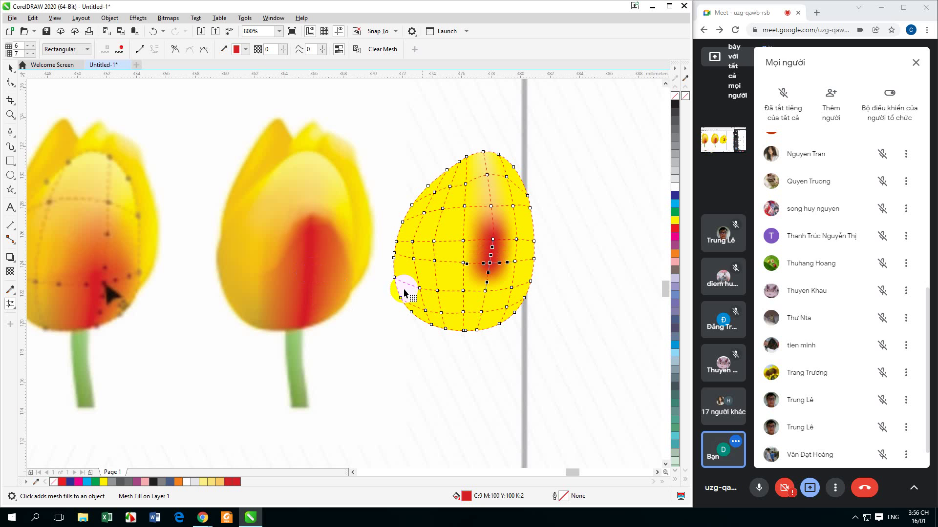
Extend the red streak to the two lowest interior nodes of that mesh line, sampling reds from the reference petal's lower streak
left_click(471, 286)
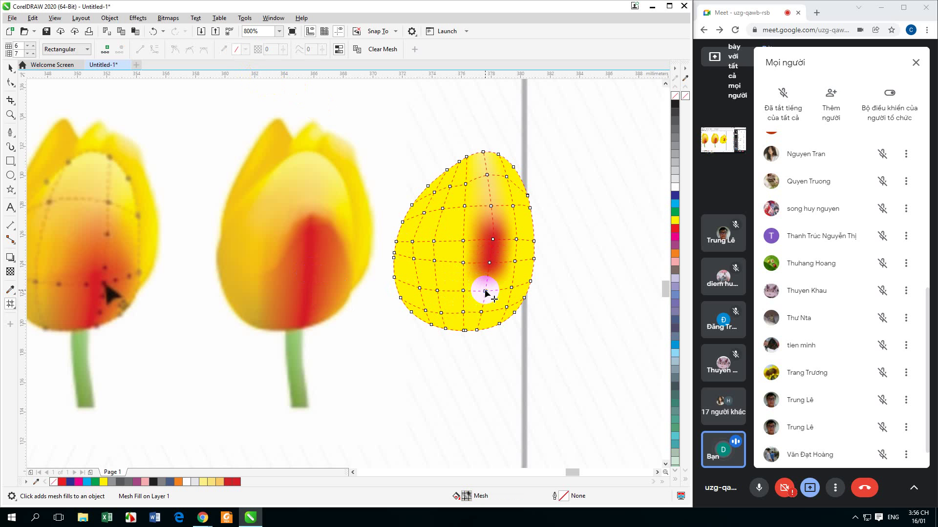
left_click(485, 292)
left_click(224, 49)
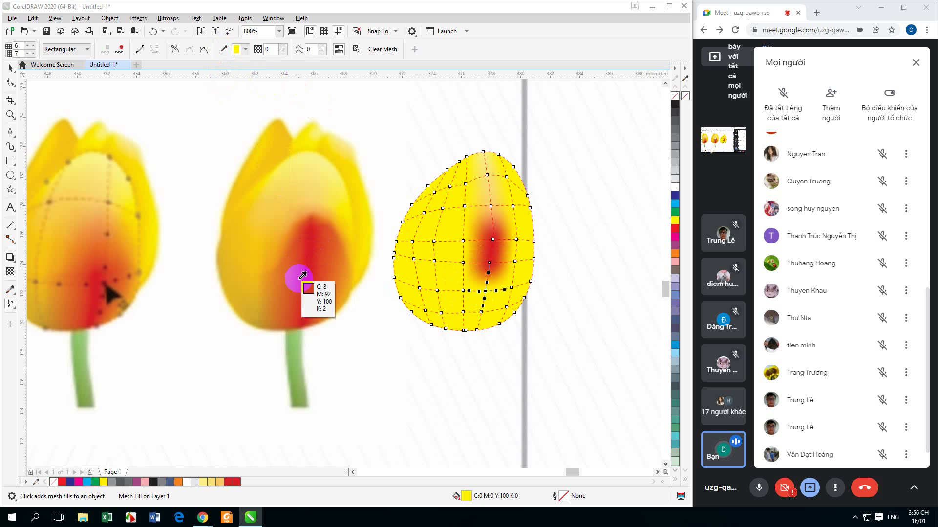
left_click(310, 293)
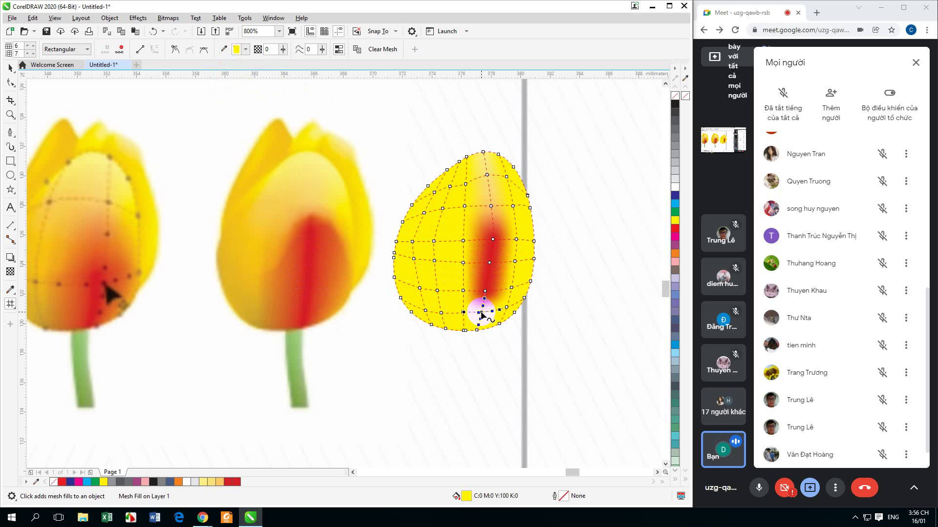
left_click(224, 49)
left_click(307, 317)
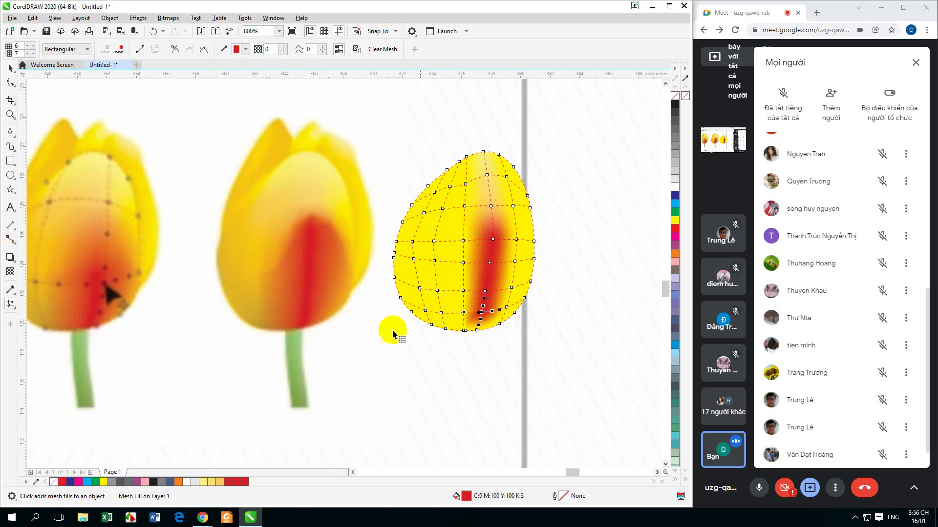
Colour the bottom edge node of the red mesh line brownish orange (C:22 M:75 Y:97 K:8), sampled from the reference petal's base
left_click(474, 326)
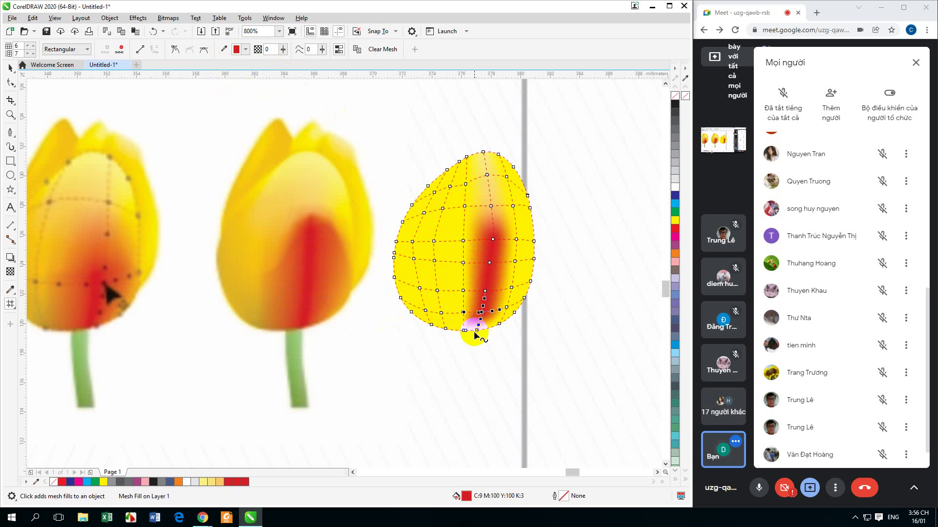
left_click(224, 49)
left_click(290, 317)
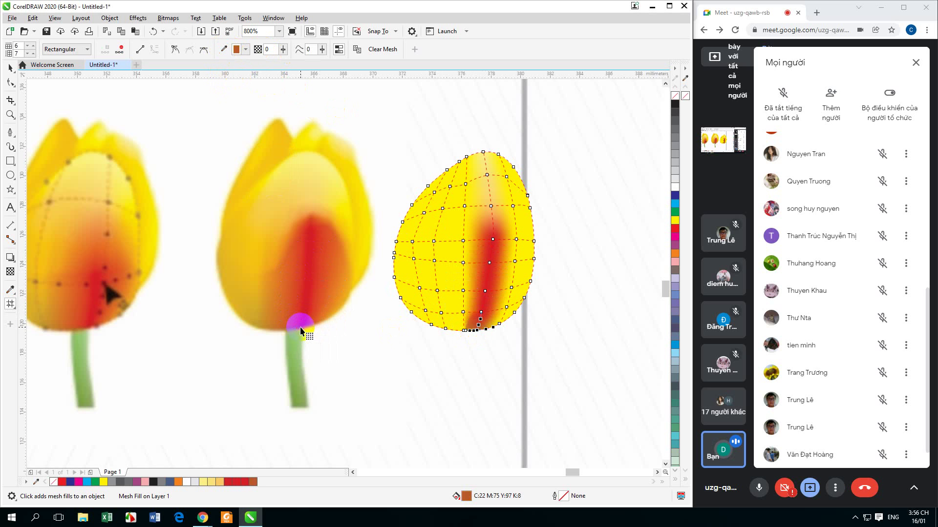
left_click(484, 187)
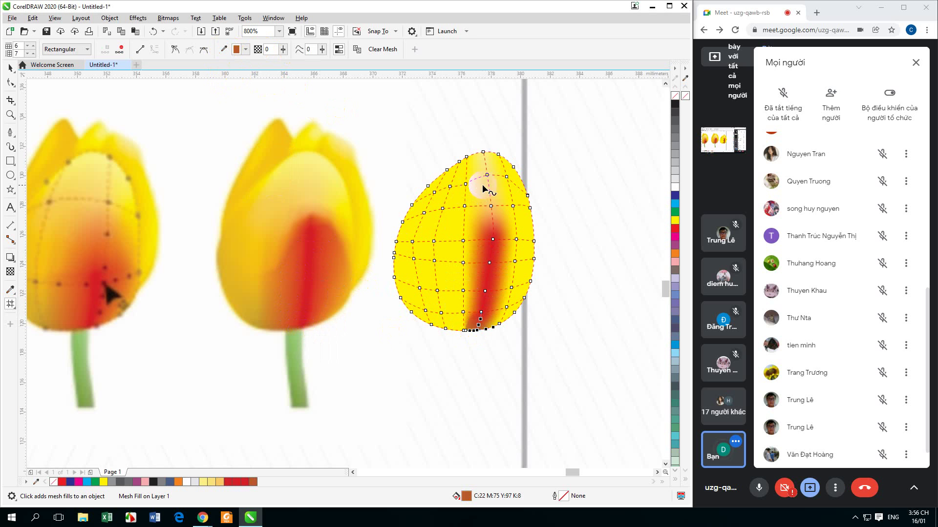
Colour the top two nodes of the mesh line right of the streak with pale yellows sampled from the reference petal's upper right
left_click(498, 156)
left_click(223, 49)
left_click(326, 161)
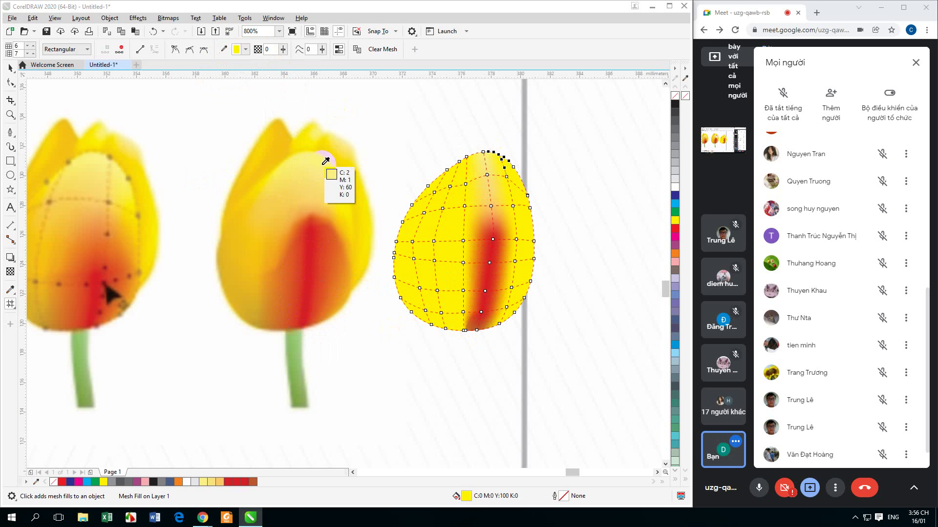
left_click(526, 197)
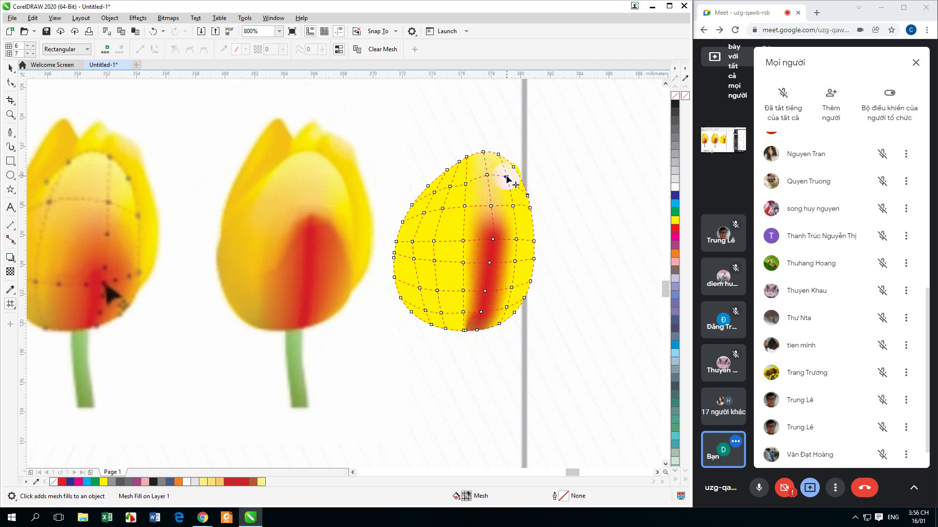
left_click(507, 181)
left_click(223, 49)
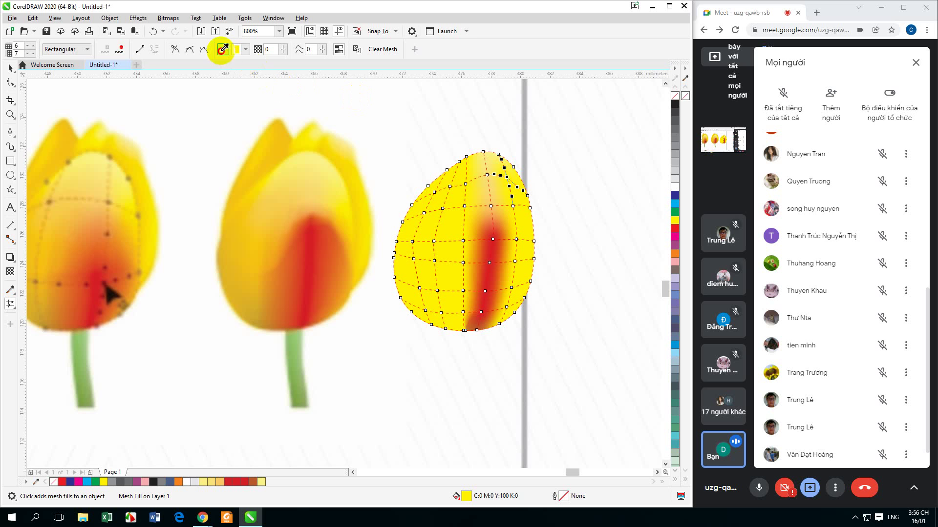
left_click(328, 177)
Colour the next two nodes down that mesh line with yellows sampled from the reference flower's right side, the upper one C:2 M:3 Y:88 K:0
left_click(513, 207)
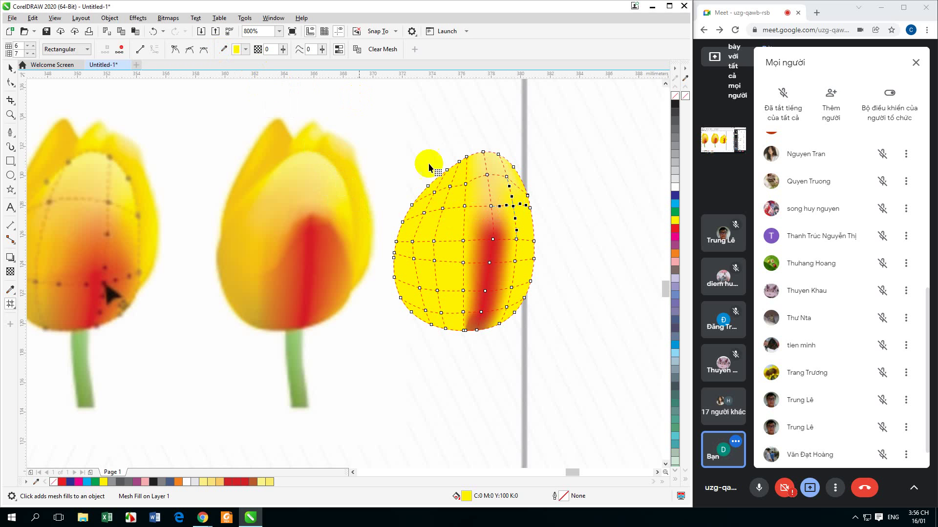
left_click(224, 49)
left_click(337, 202)
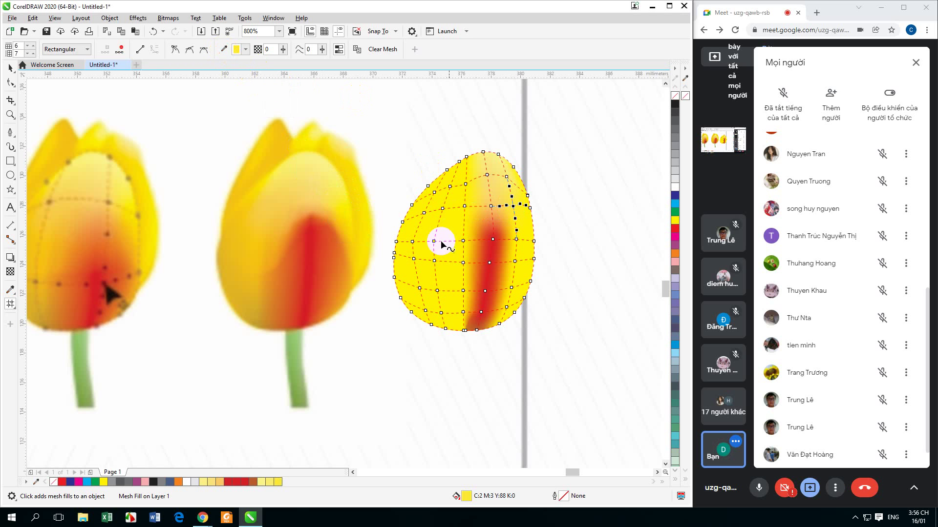
left_click(223, 48)
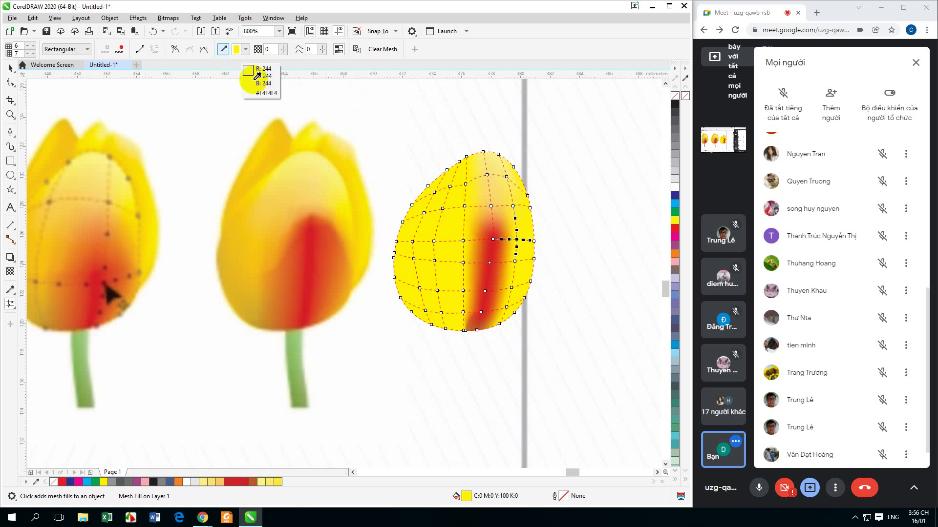
left_click(374, 248)
Colour the following two nodes down the line right of the streak orange, C:7 M:63 Y:100 K:0 and C:6 M:60 Y:100 K:0, sampled from the reference
left_click(515, 262)
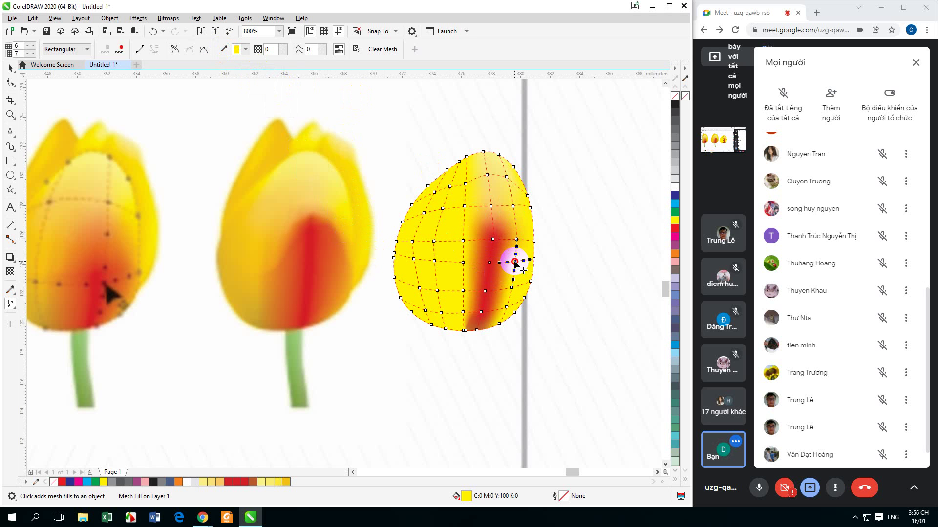
left_click(224, 49)
left_click(342, 259)
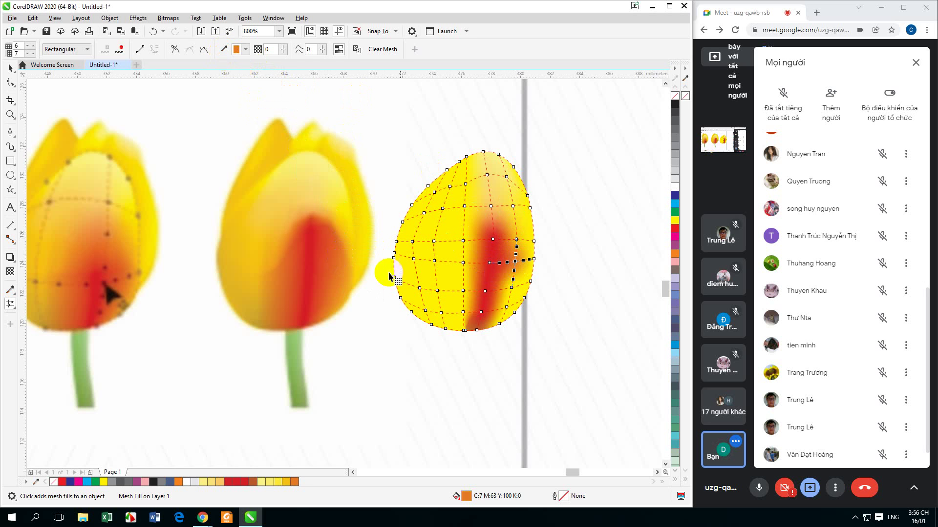
left_click(508, 288)
left_click(224, 49)
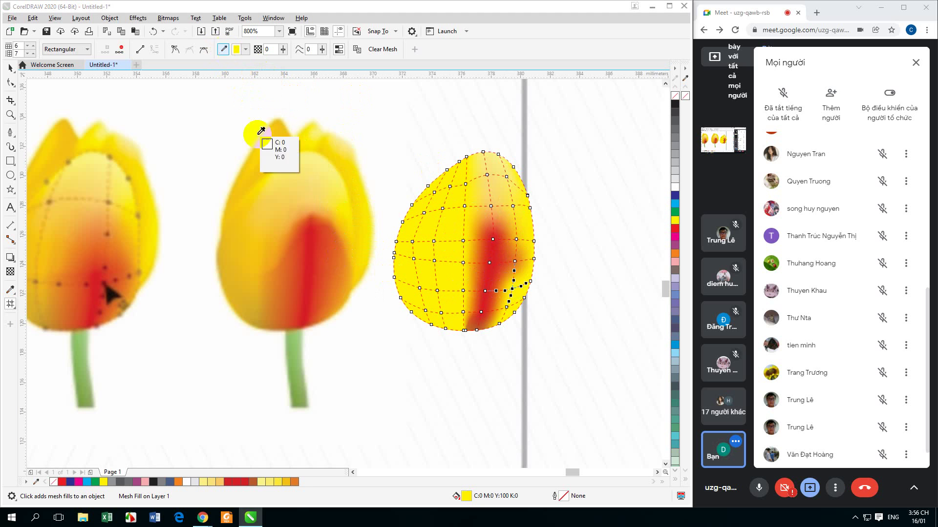
left_click(336, 269)
Colour that line's lowest interior node and its bottom edge node with oranges sampled from the reference, the edge node C:9 M:42 Y:91 K:0
left_click(476, 304)
left_click(508, 309)
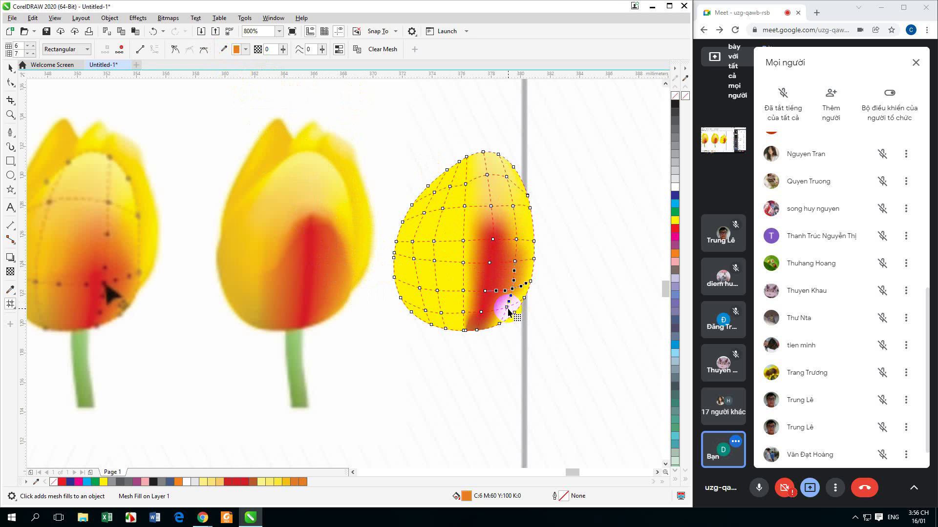
left_click(224, 49)
left_click(329, 297)
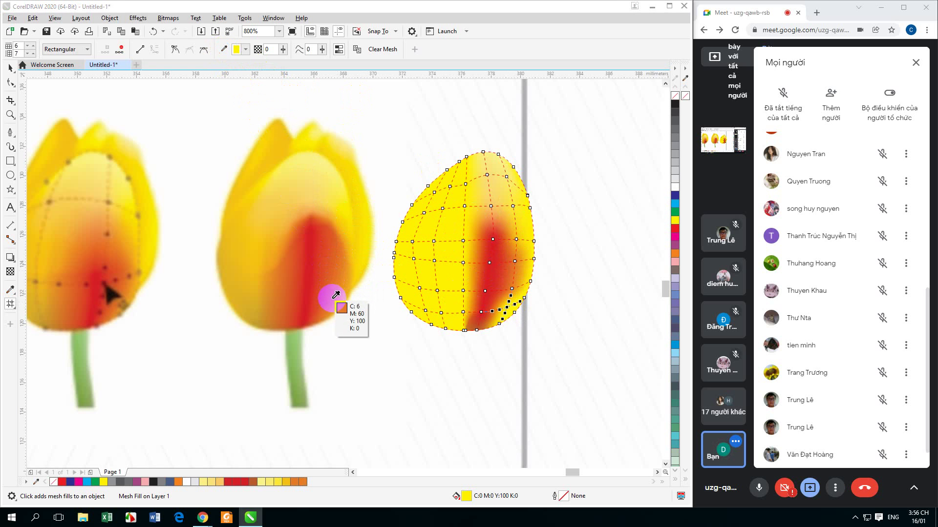
left_click(465, 307)
left_click(501, 324)
left_click(490, 315)
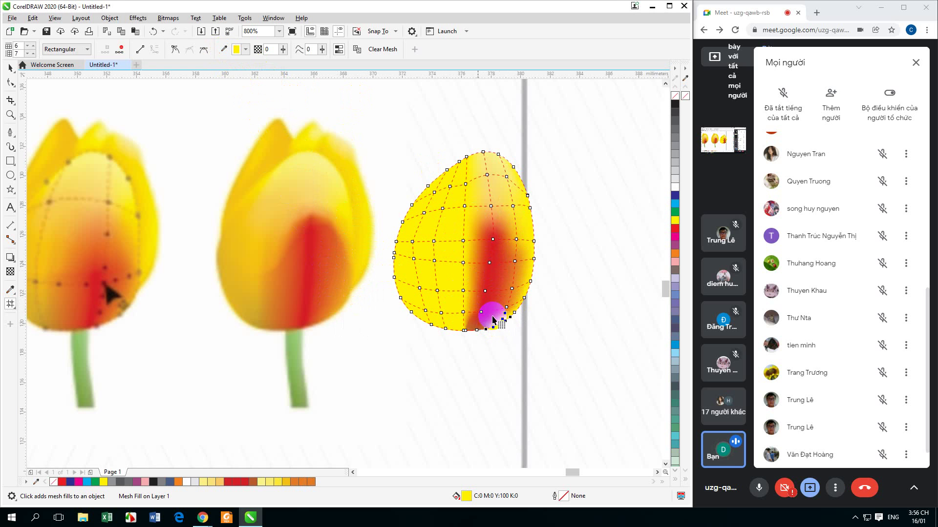
left_click(224, 49)
left_click(323, 318)
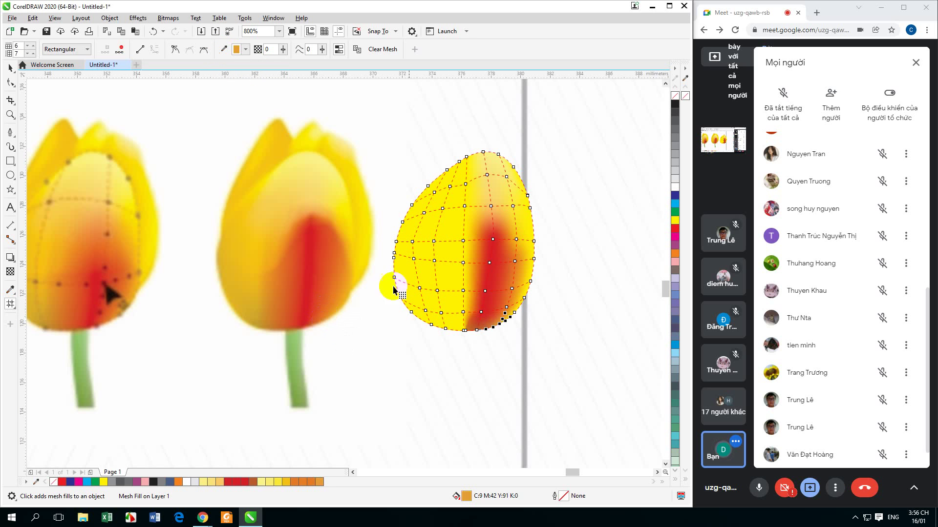
Colour the two nodes at the upper right of the petal's edge with yellows sampled from the reference, the lower one C:4 M:0 Y:100 K:0
left_click(520, 182)
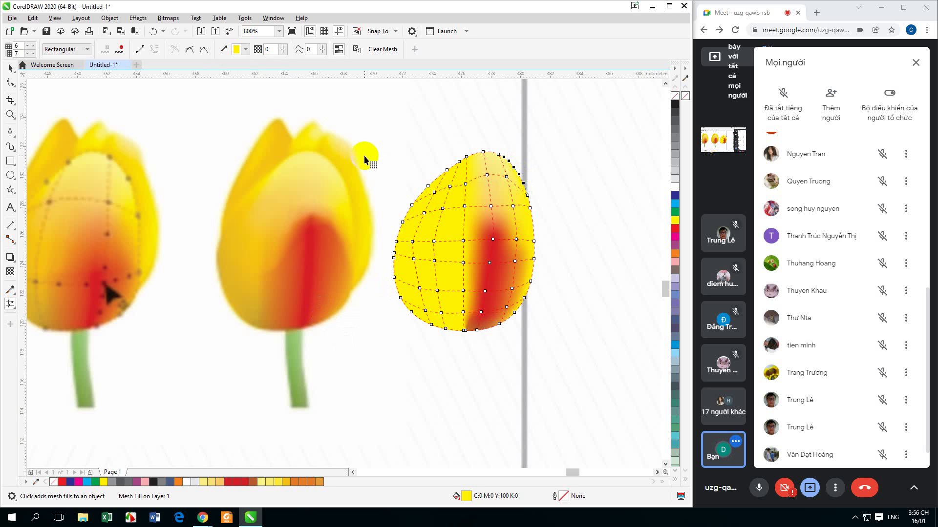
left_click(224, 49)
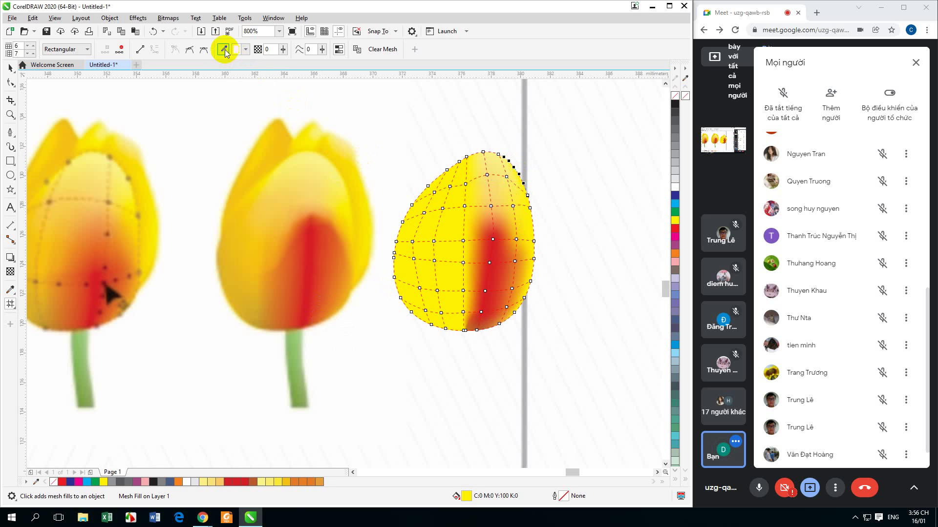
left_click(340, 179)
left_click(541, 202)
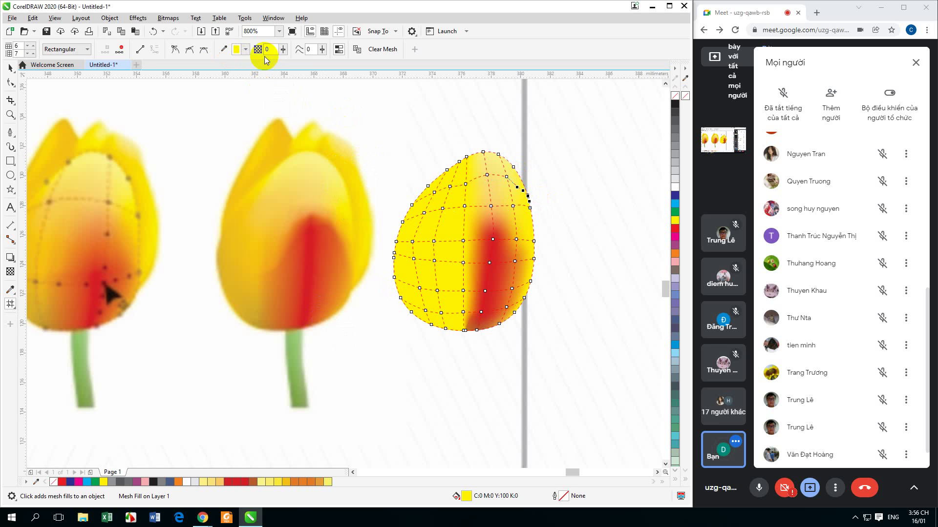
left_click(224, 49)
left_click(351, 206)
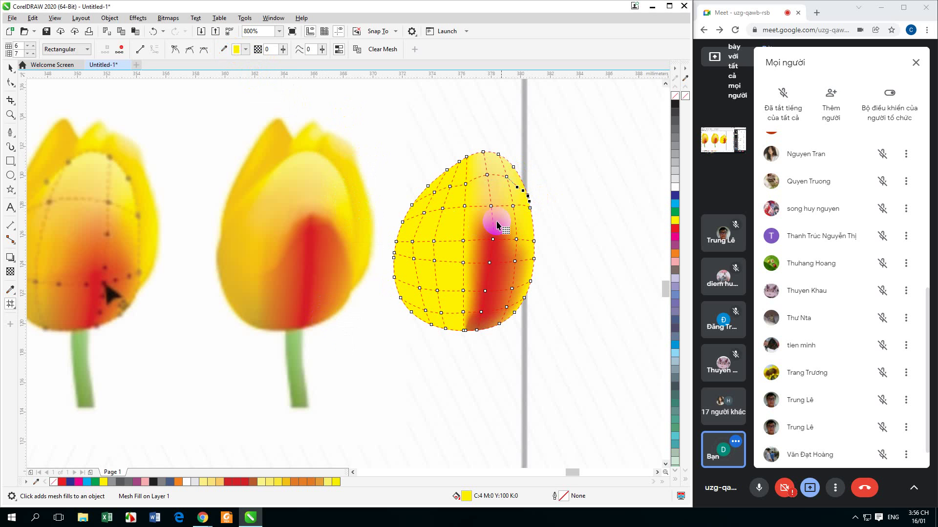
Colour the next two nodes down the petal's right edge with yellows sampled from the reference, the lower one C:2 M:18 Y:100 K:0
left_click(532, 210)
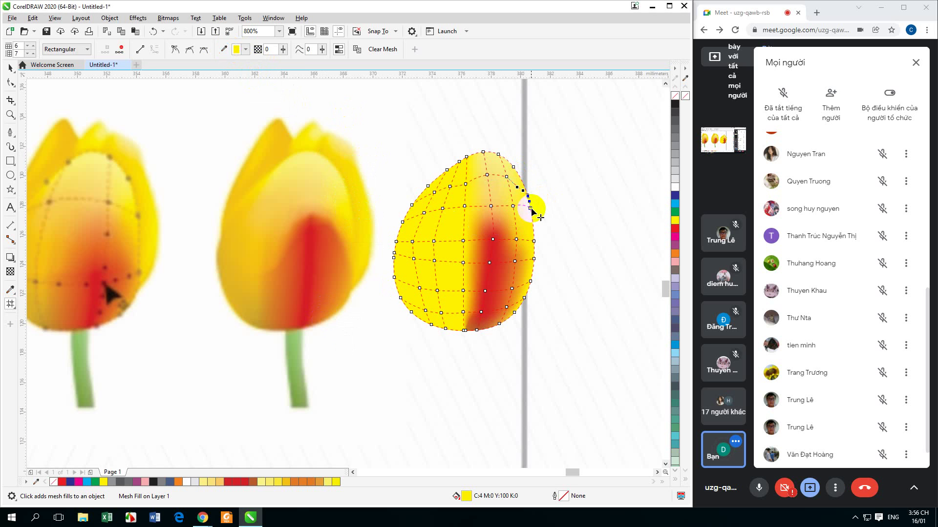
left_click(350, 221)
left_click(527, 248)
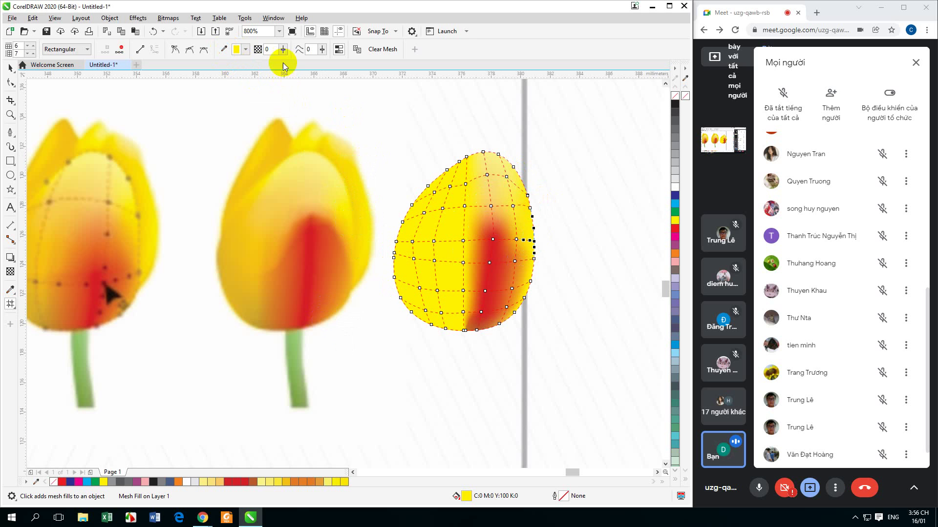
left_click(225, 49)
left_click(350, 242)
Colour the following two nodes down the petal's right edge with deeper yellows sampled from the reference flower's lower right side
left_click(515, 261)
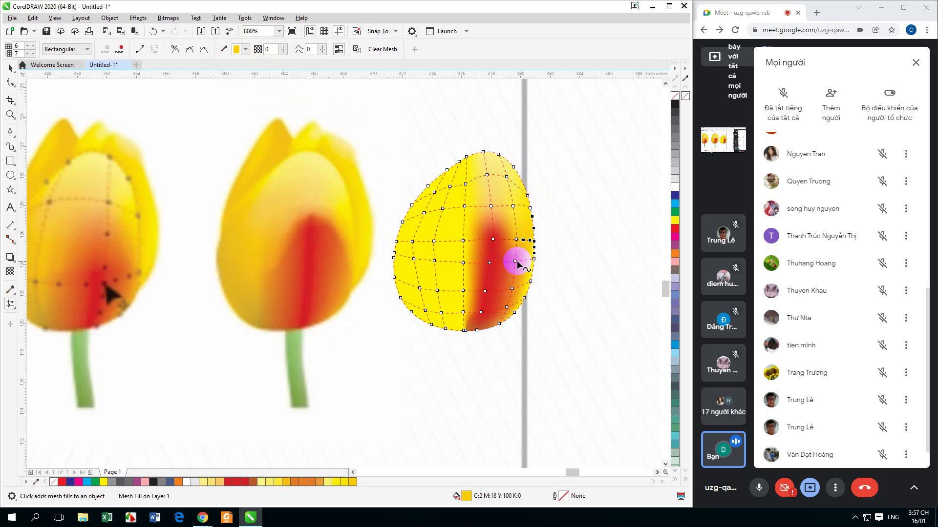
left_click(486, 263)
left_click(534, 262)
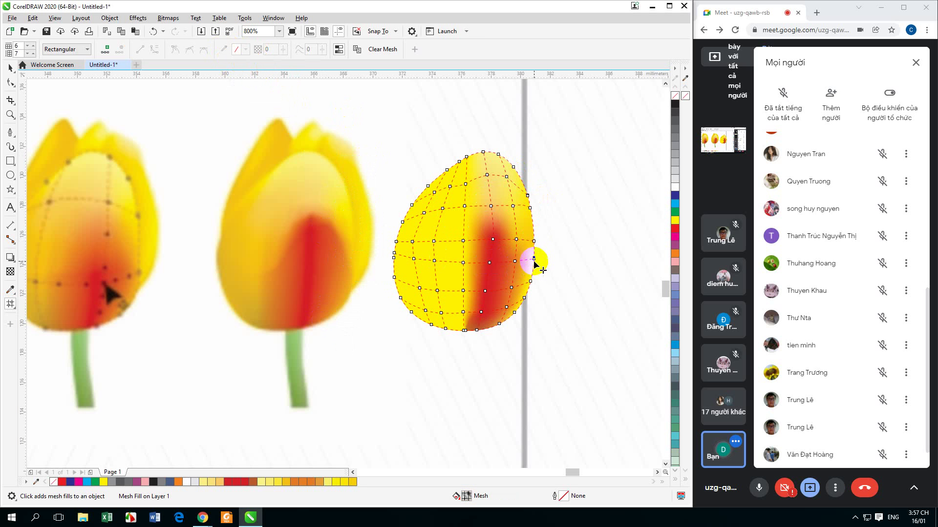
left_click(225, 49)
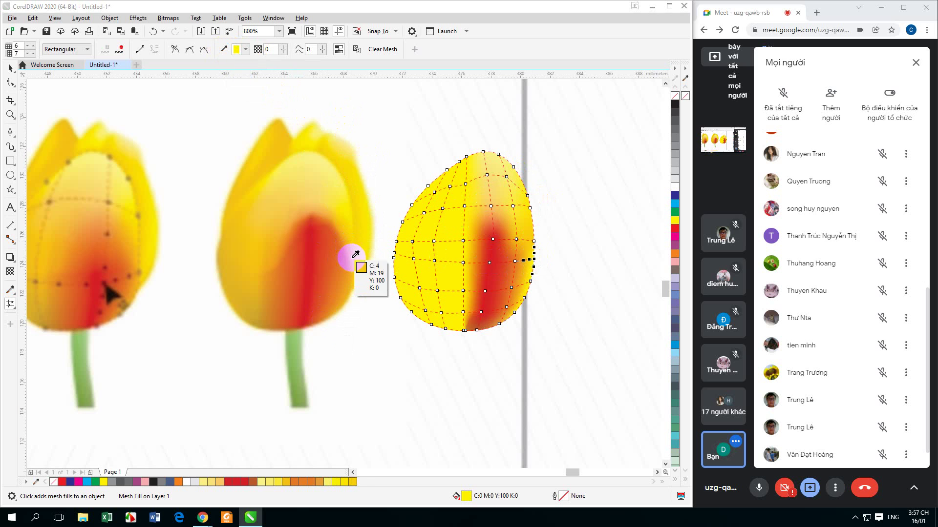
left_click_drag(494, 277, 532, 284)
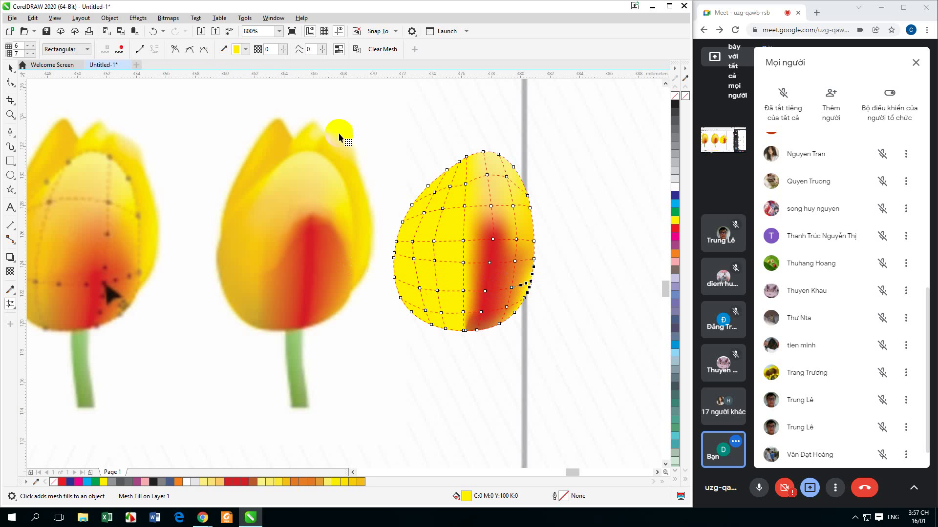
left_click(346, 294)
Colour the last two nodes on the petal's lower right edge with sampled reference colours, the upper one C:7 M:36 Y:100 K:0
left_click(225, 49)
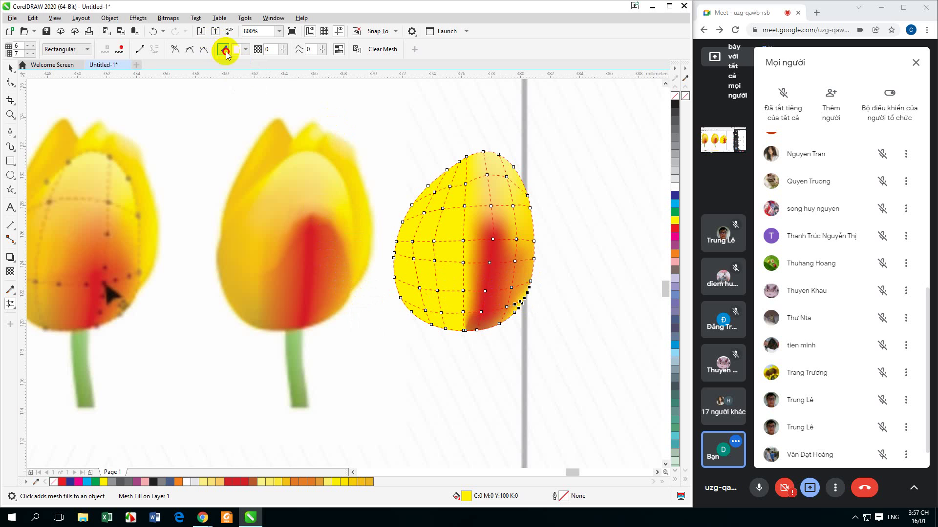
left_click(325, 268)
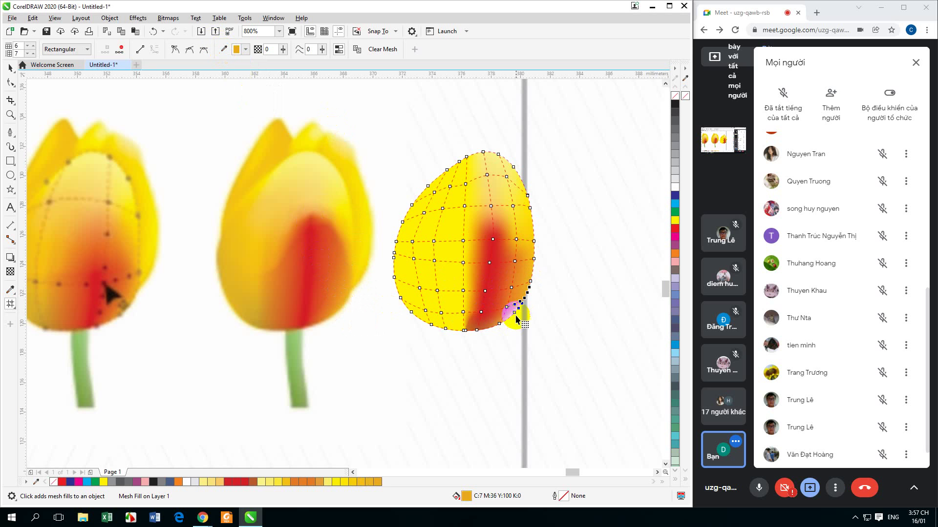
left_click(225, 49)
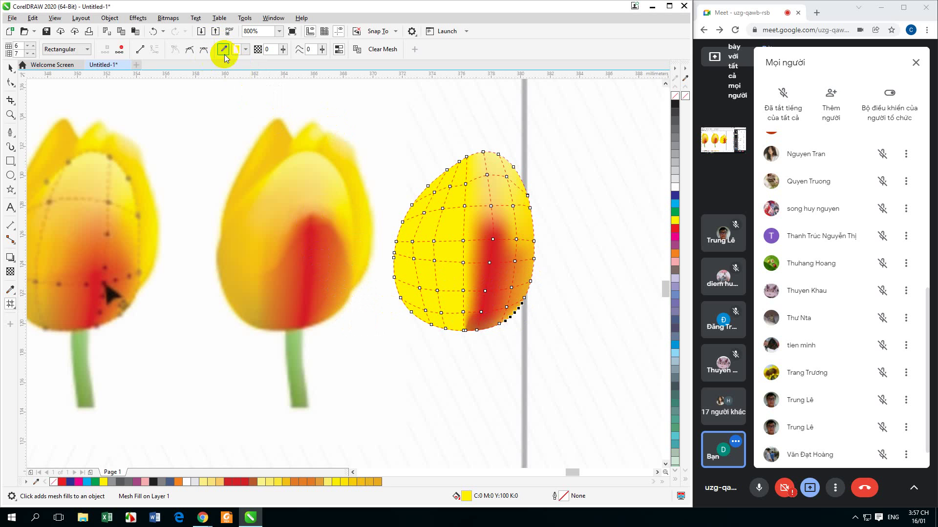
left_click(338, 310)
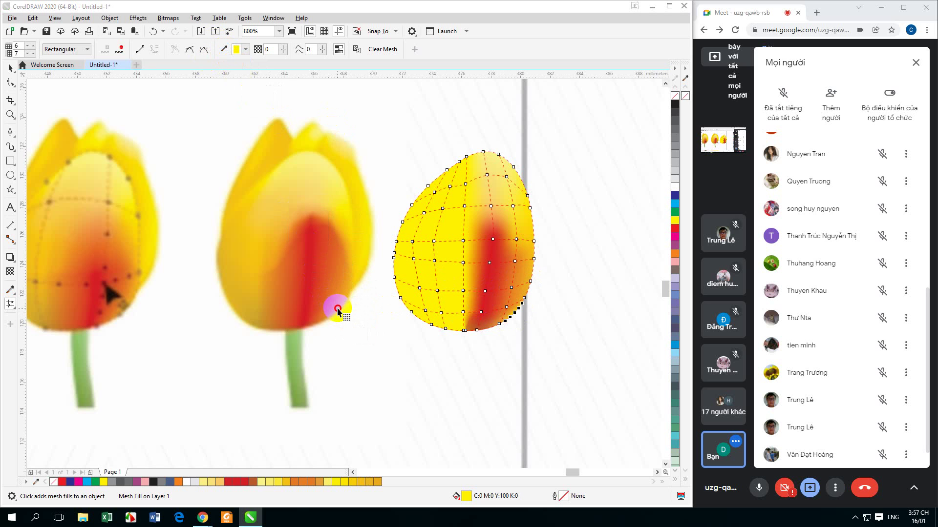
Colour the top two nodes of the mesh line left of the streak with sampled pale yellows, C:3 M:0 Y:67 K:0 and C:2 M:11 Y:72 K:0
left_click(467, 158)
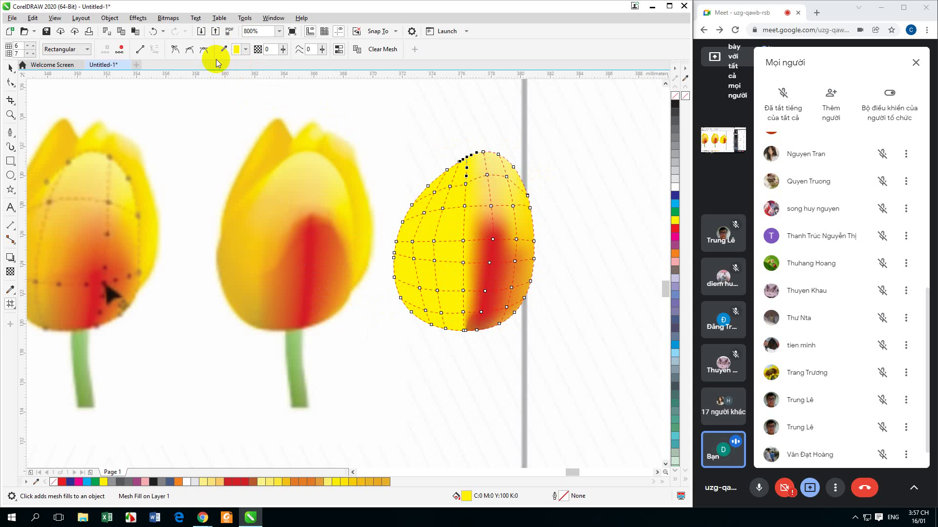
left_click(225, 49)
left_click(308, 165)
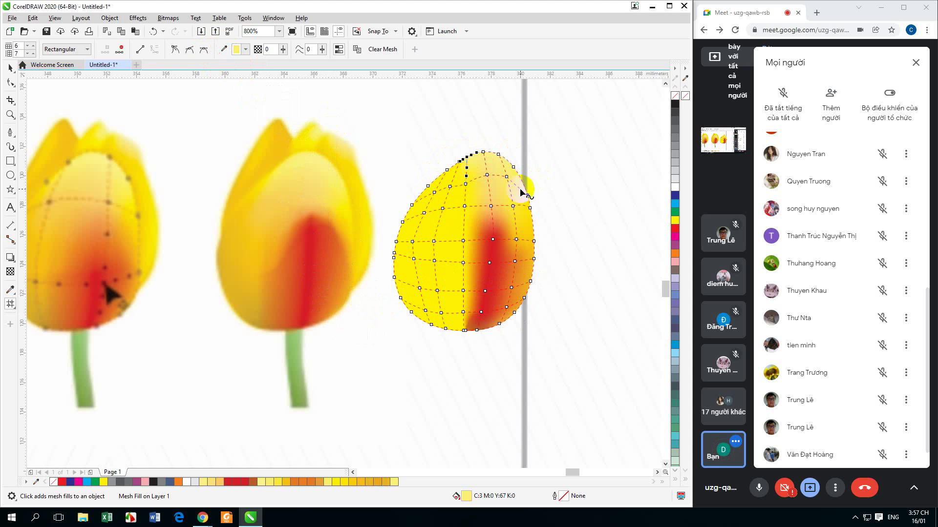
left_click(466, 185)
left_click(225, 50)
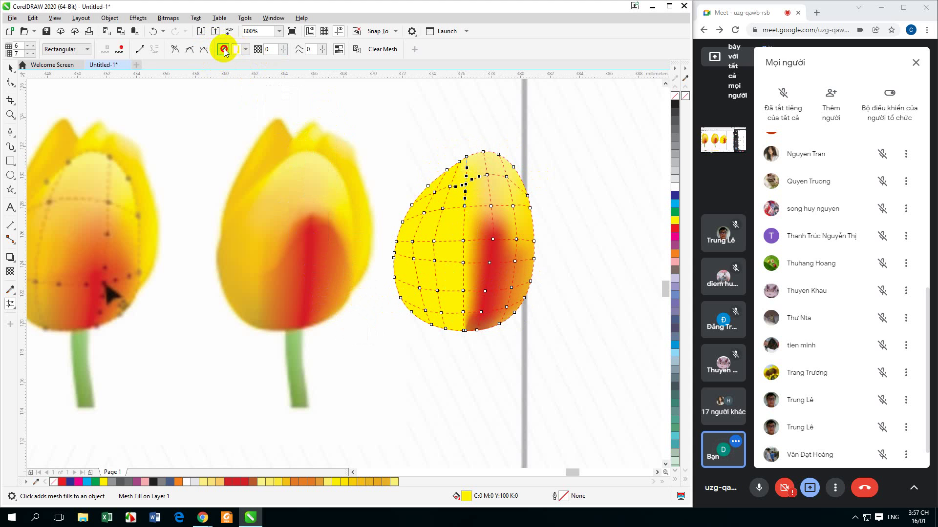
left_click(311, 191)
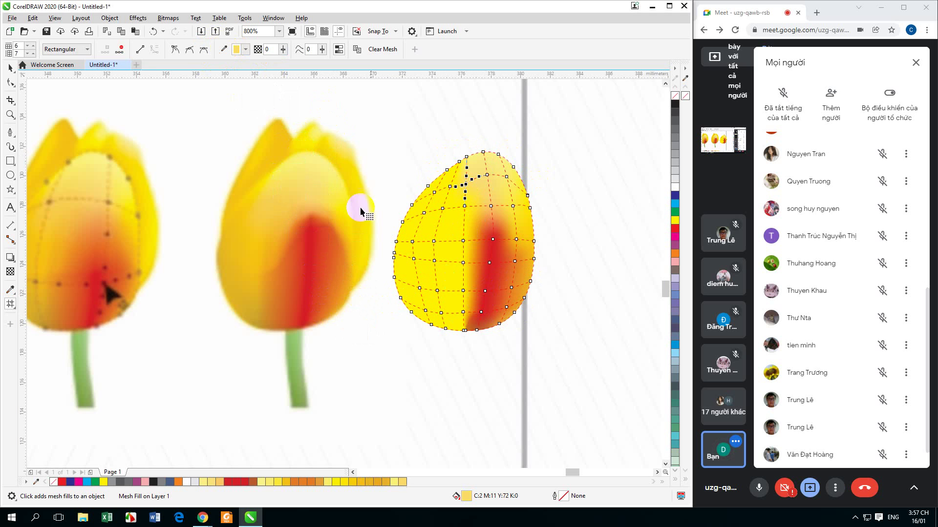
Colour the next two nodes down the line left of the streak with colours sampled from the reference petal's middle, left of its red streak
left_click(464, 207)
left_click(224, 49)
left_click(287, 207)
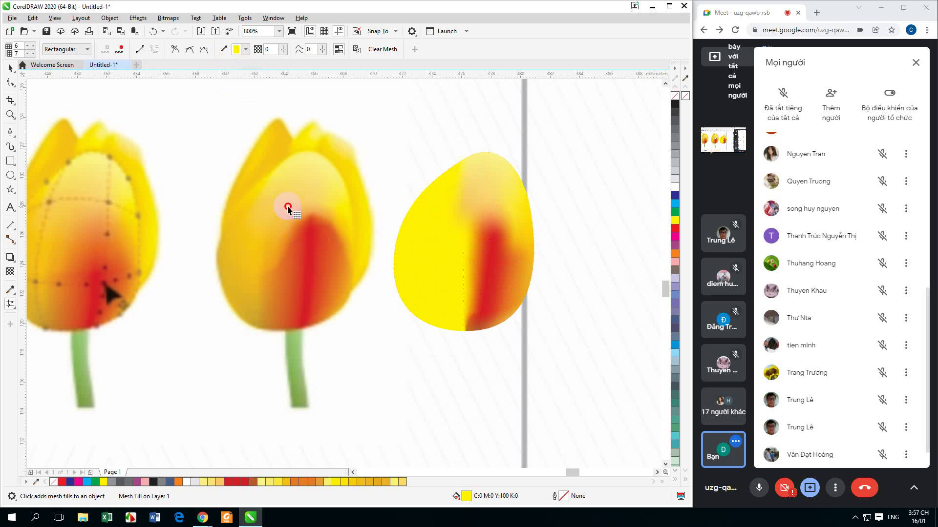
left_click(461, 241)
left_click(224, 49)
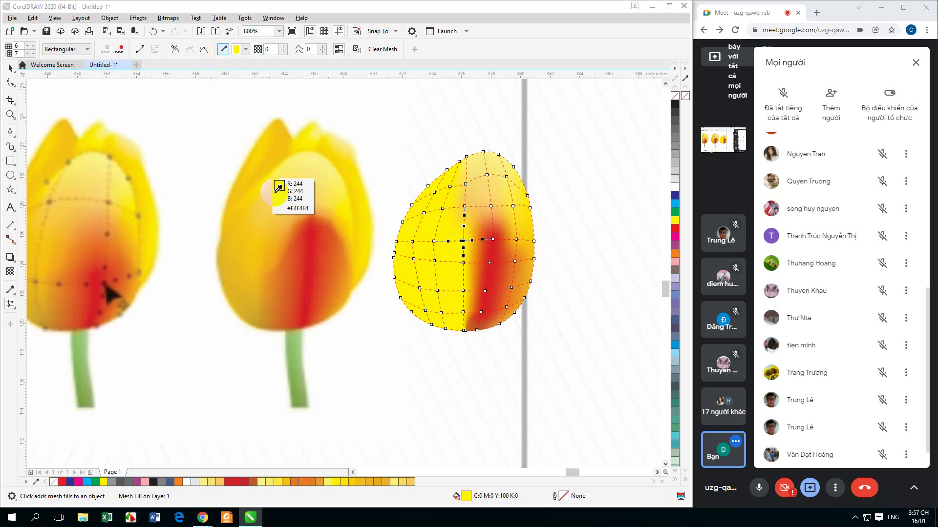
left_click(282, 236)
Colour the following two nodes down the line left of the streak orange, C:5 M:53 Y:100 K:0 and C:7 M:65 Y:100 K:1, sampled from the reference
left_click(443, 280)
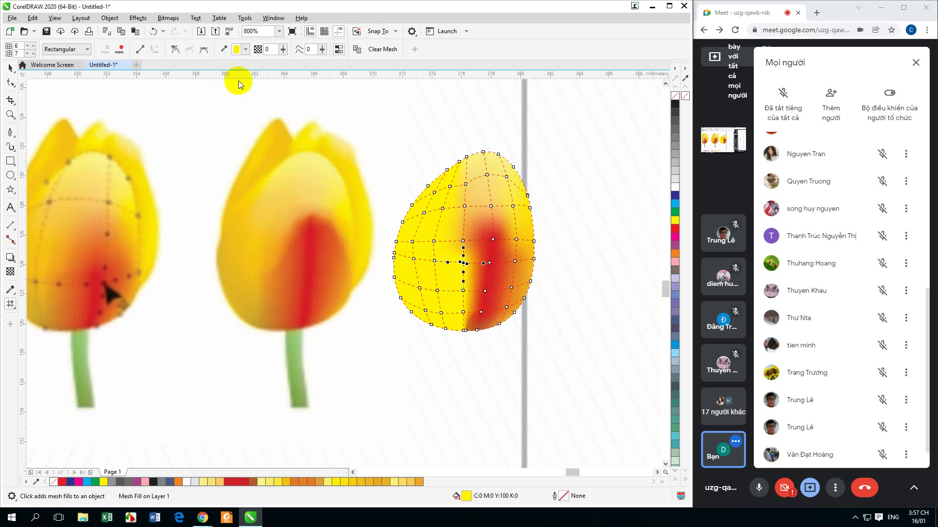
left_click(224, 50)
left_click(287, 251)
left_click(407, 283)
left_click(463, 290)
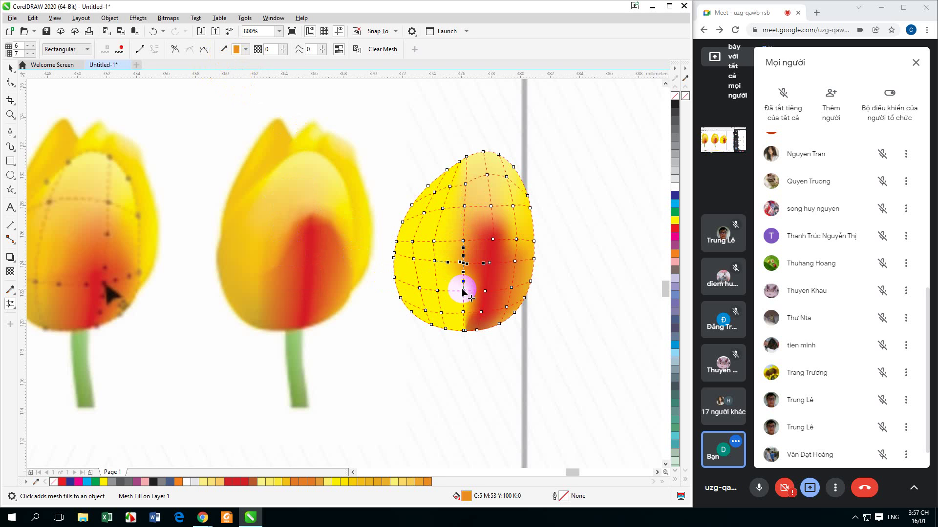
left_click(225, 49)
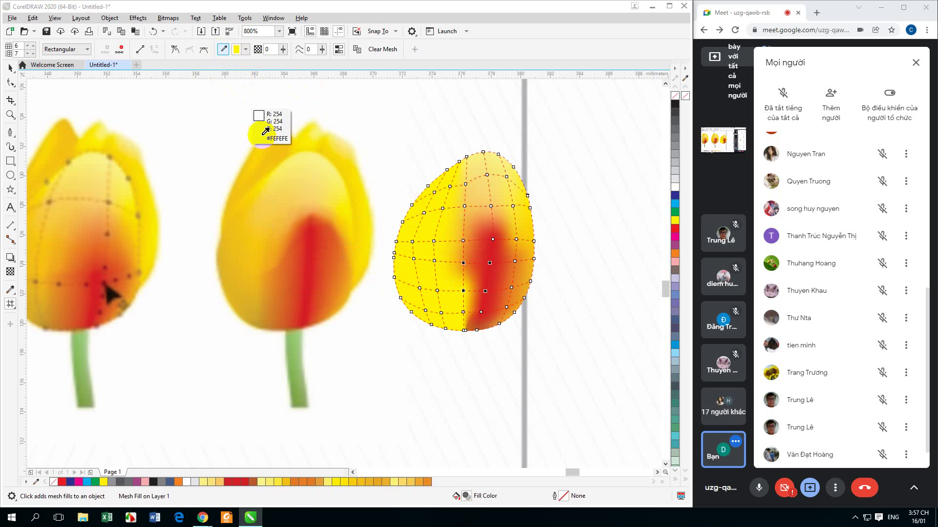
left_click(285, 266)
Colour that line's lowest interior node and its bottom edge node with colours sampled from the reference's base, the edge node C:14 M:74 Y:100 K:4
left_click(420, 329)
left_click(459, 312)
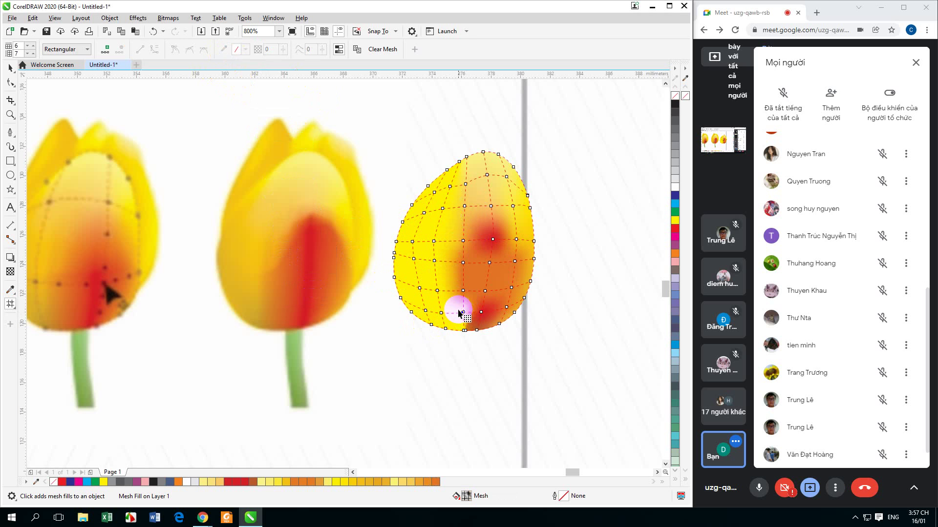
left_click(224, 50)
left_click(286, 307)
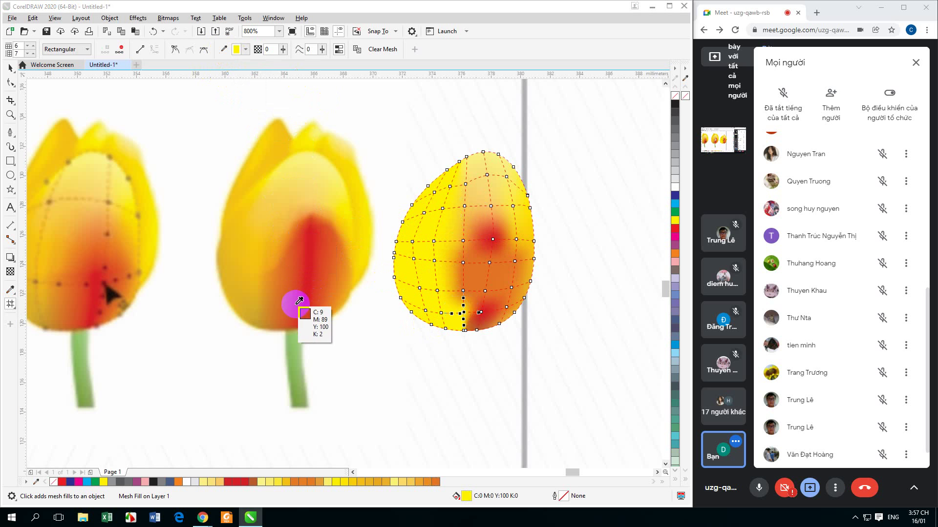
left_click(464, 328)
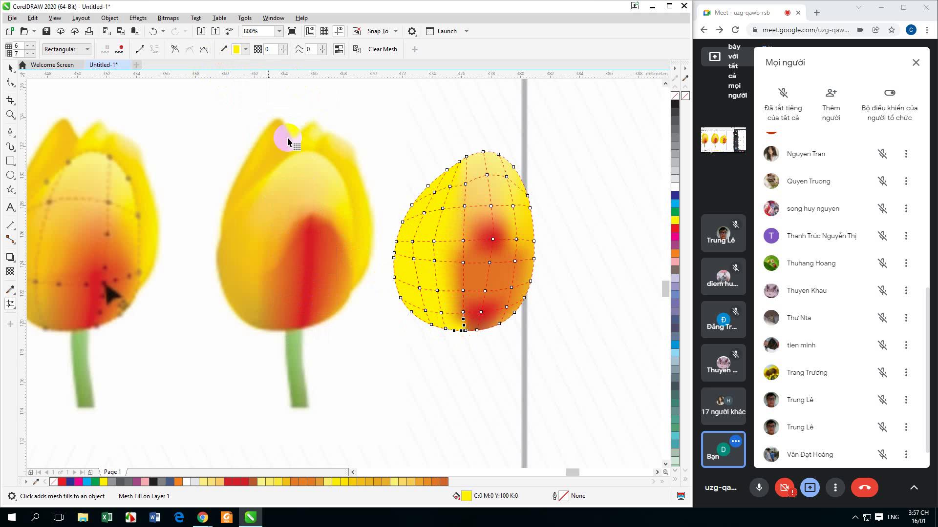
left_click(224, 50)
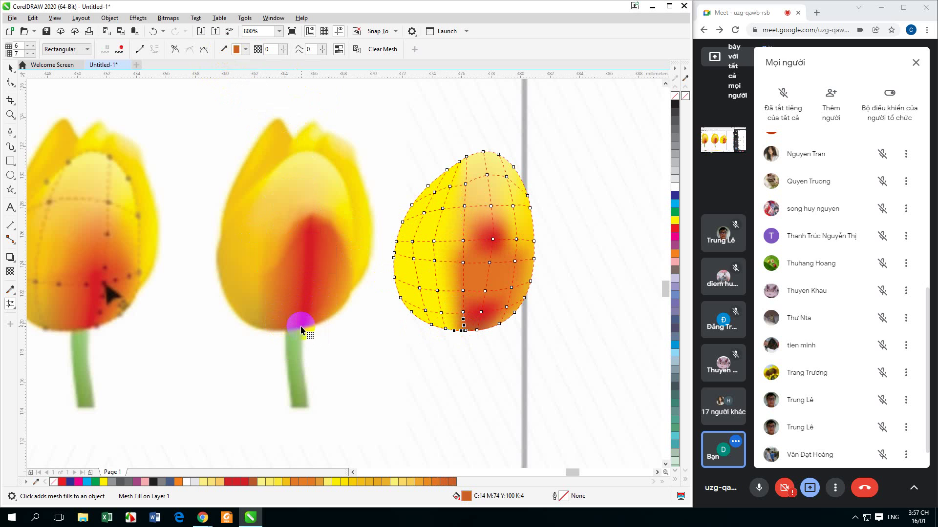
Recolour the two orange nodes in the middle of the streak red, C:9 M:100 Y:100 K:2, sampled from the reference's streak
left_click(489, 262)
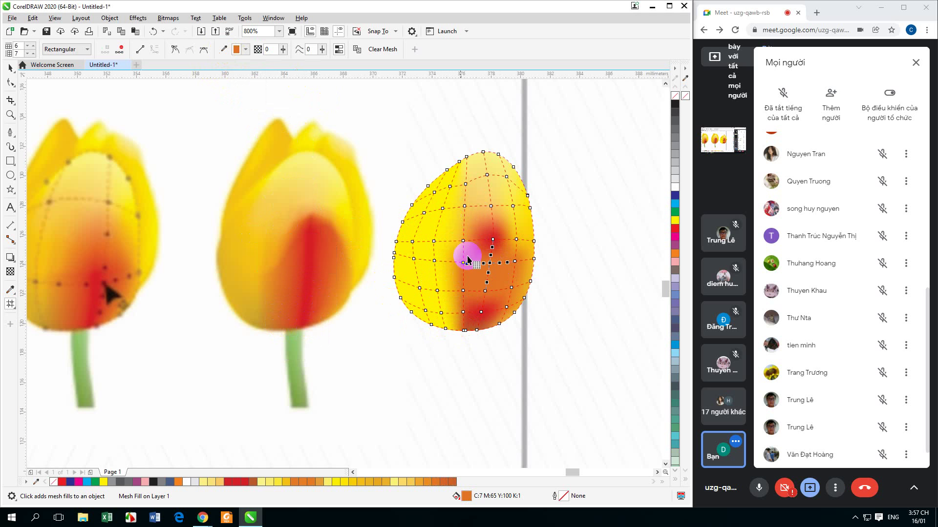
left_click(308, 272)
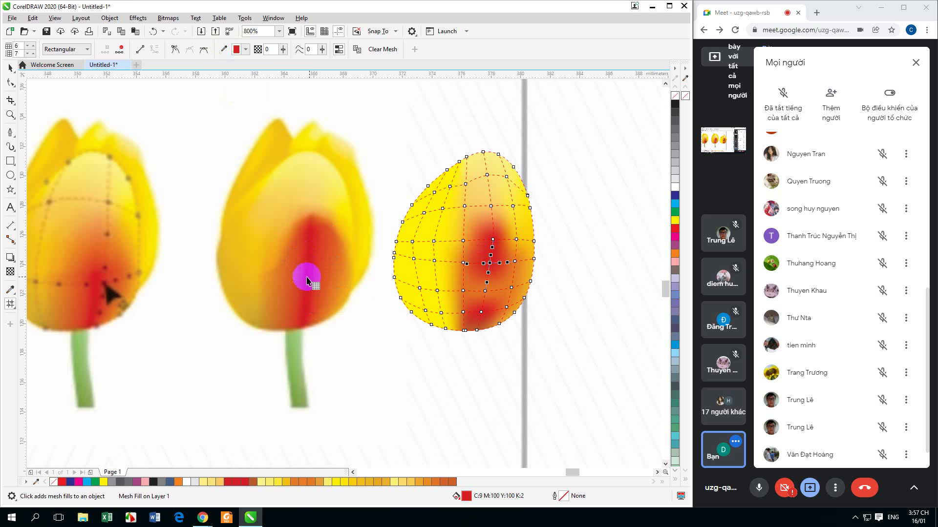
left_click(487, 292)
left_click(224, 49)
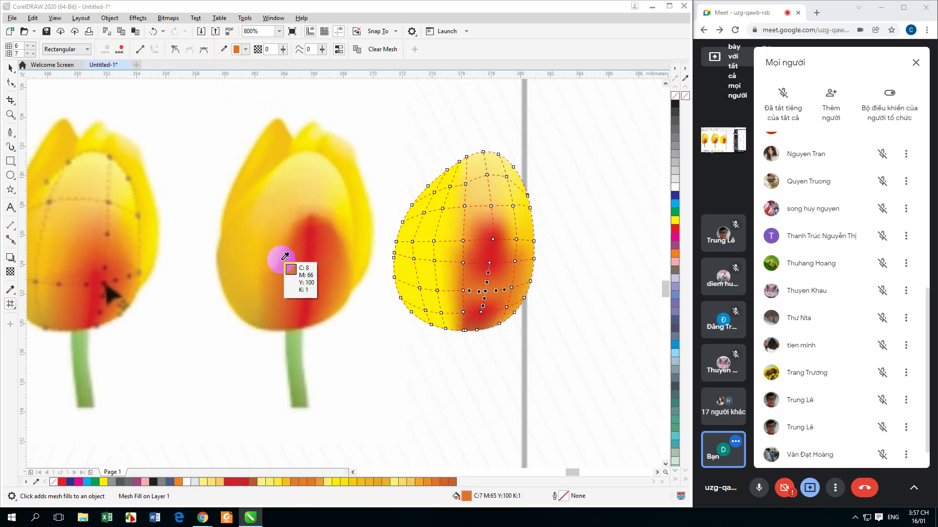
left_click(306, 293)
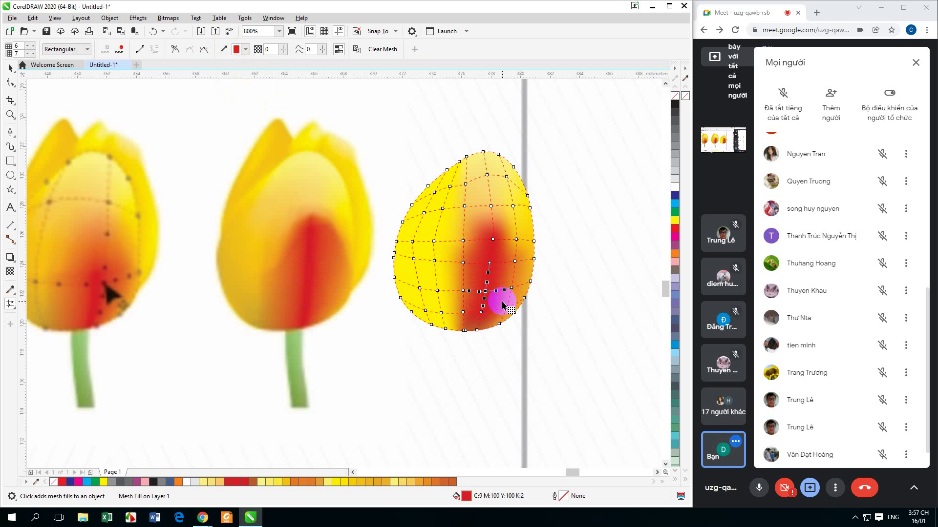
Colour the top two interior nodes of the second vertical line left of the streak with sampled reference colours, the lower one C:4 M:23 Y:86 K:0
left_click(449, 171)
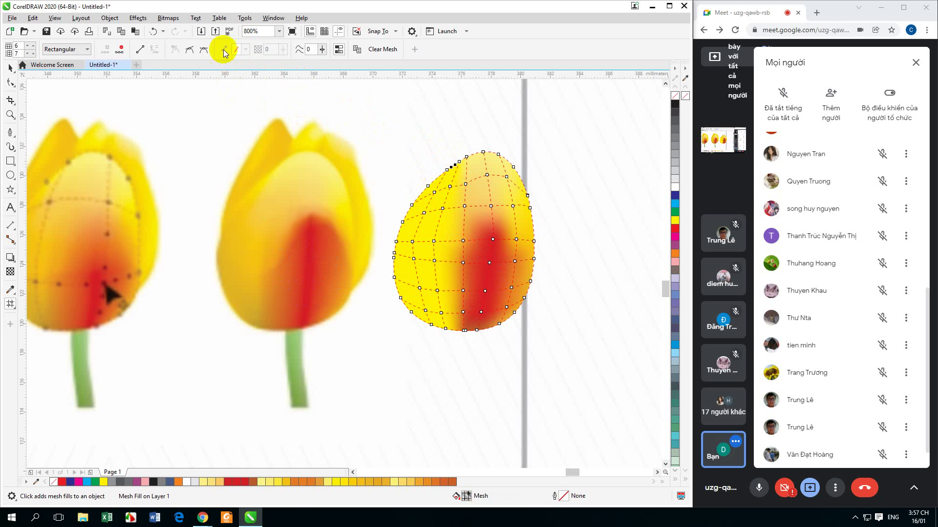
left_click(457, 166)
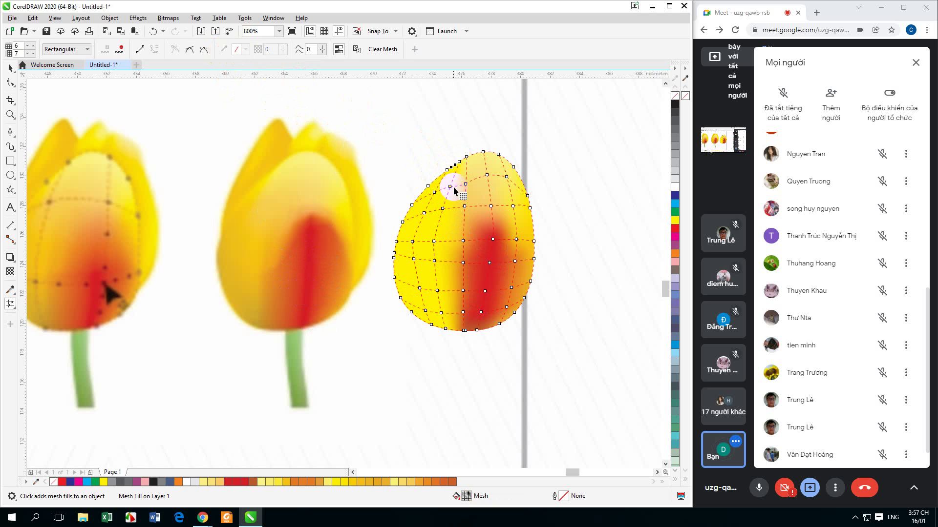
left_click(451, 188)
left_click(245, 51)
left_click(226, 50)
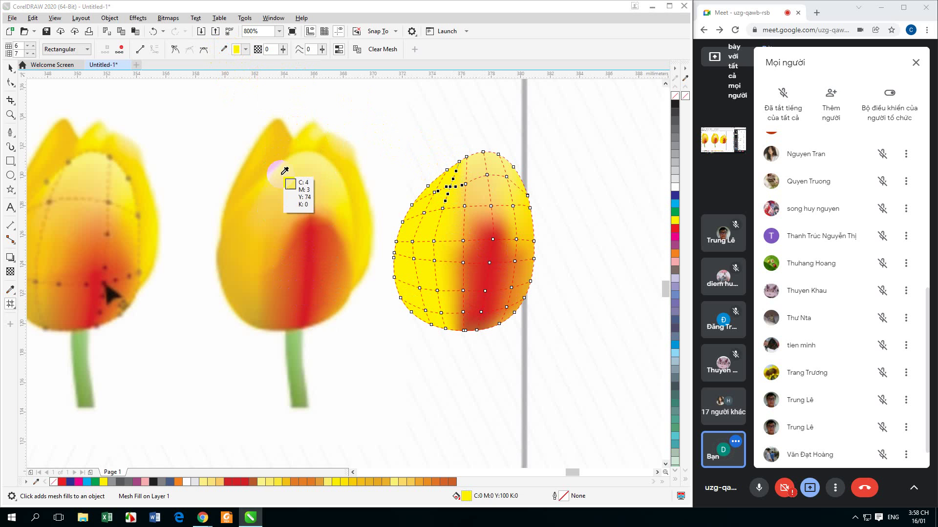
left_click(442, 210)
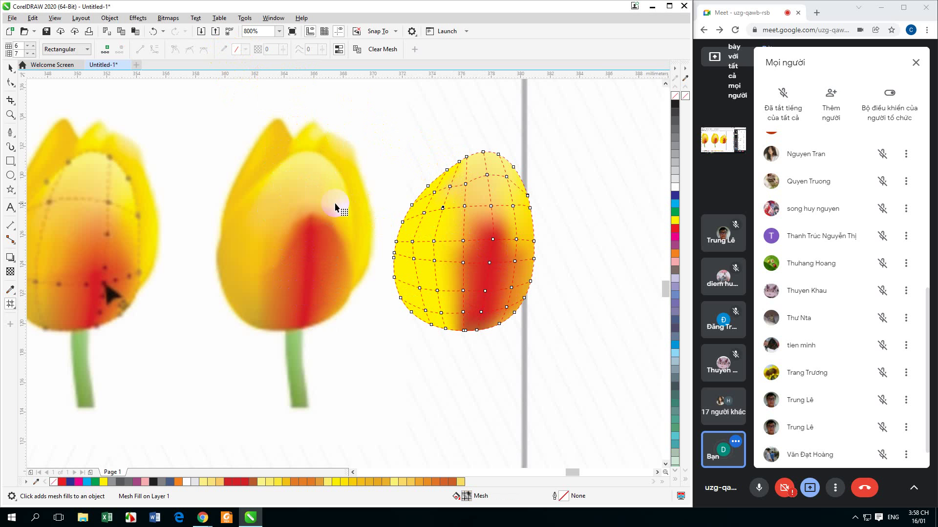
left_click(440, 212)
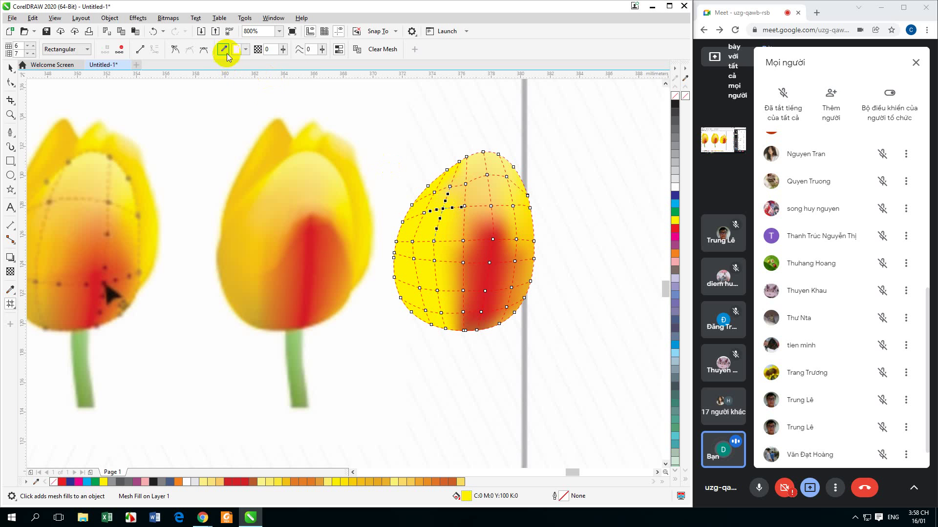
left_click(223, 49)
left_click(279, 221)
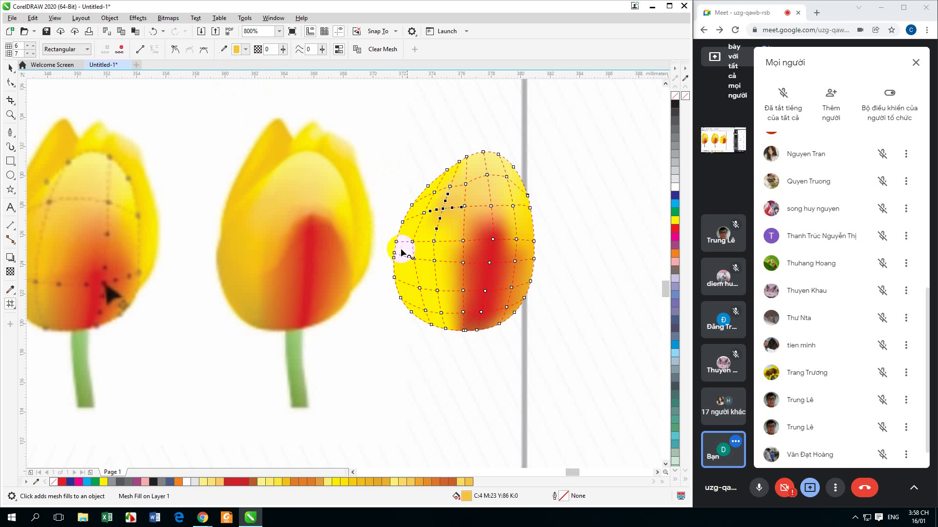
Colour the next two nodes down that line with colours sampled from the reference petal's middle left, the lower one C:3 M:25 Y:100 K:0
left_click(433, 242)
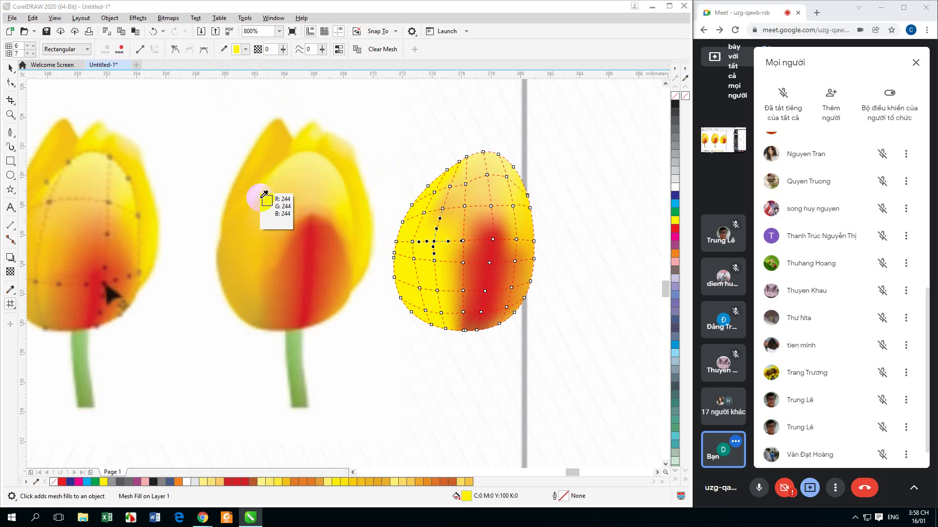
left_click(266, 236)
left_click(434, 262)
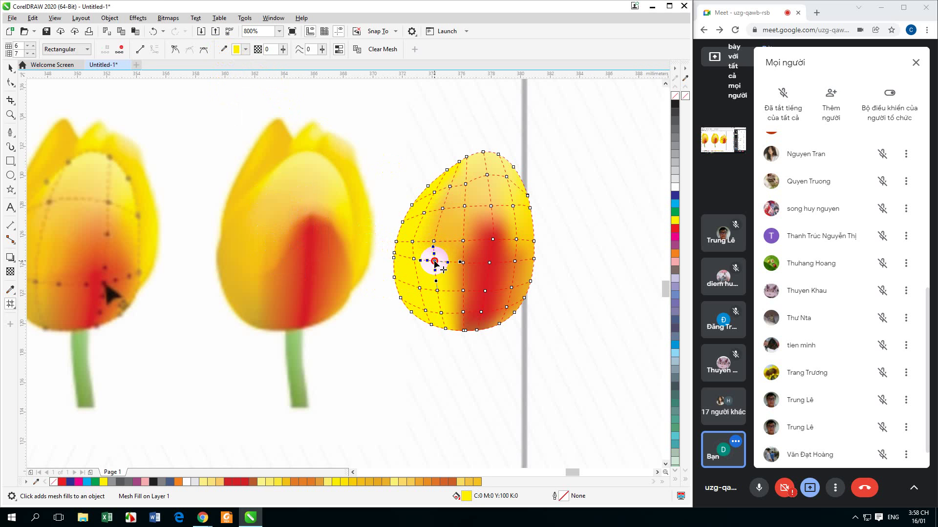
left_click(224, 49)
left_click(259, 262)
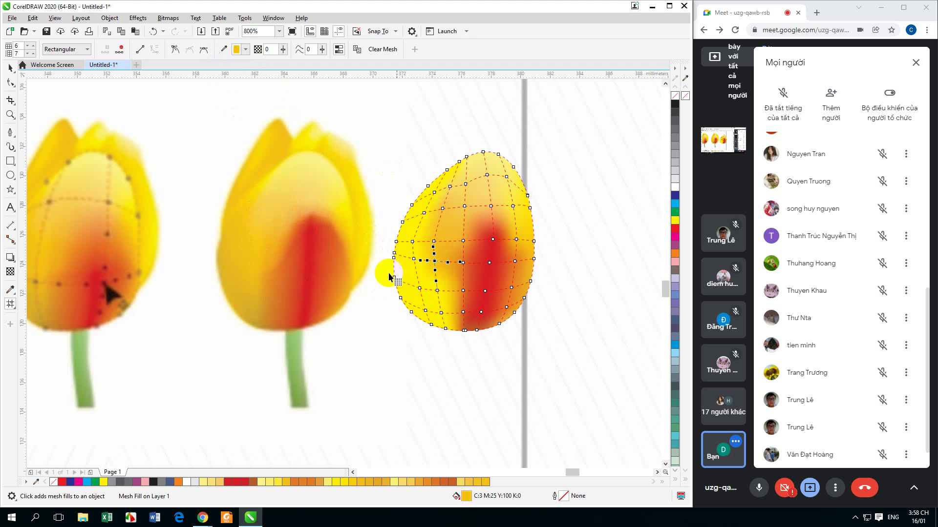
Colour that line's two lowest interior nodes with colours sampled from the reference's lower left, the upper one C:9 M:27 Y:100 K:0
left_click(438, 291)
left_click(244, 51)
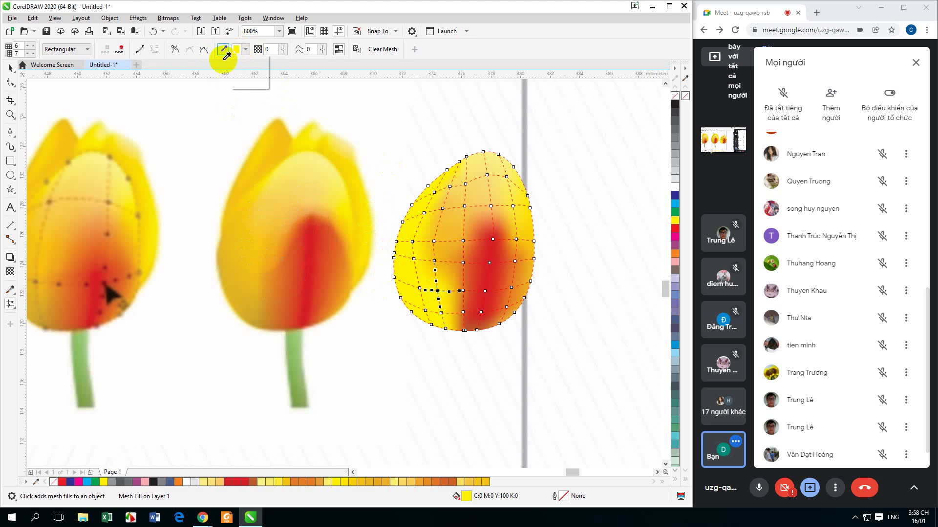
left_click(252, 288)
left_click(442, 318)
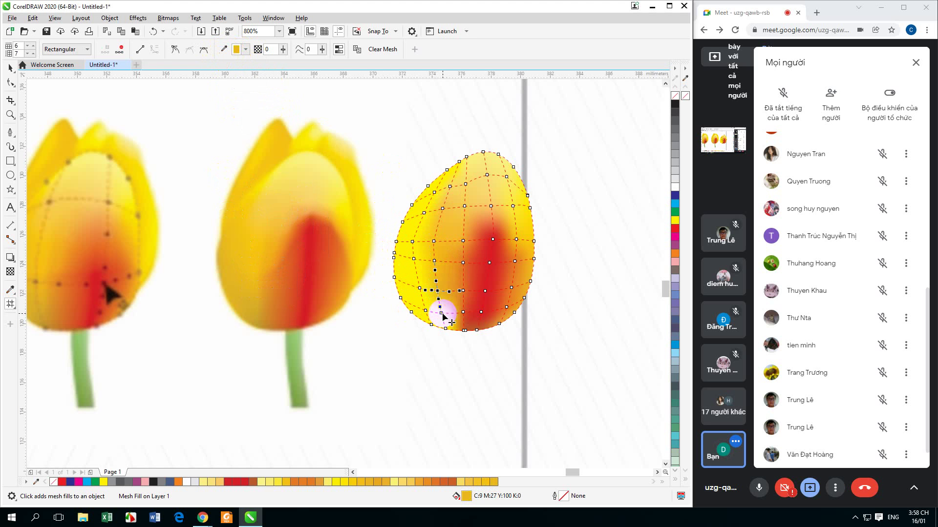
left_click(223, 49)
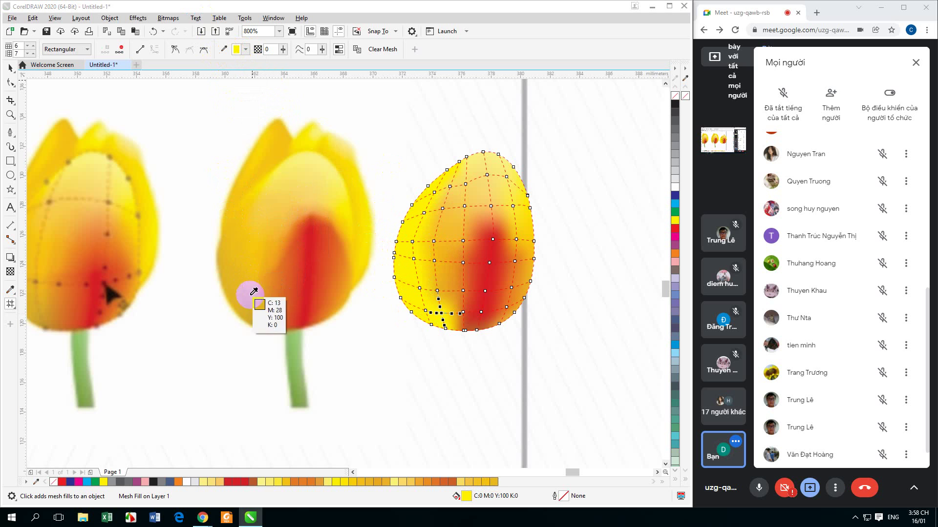
left_click(257, 315)
Colour that line's bottom edge node C:24 M:38 Y:100 K:2 and its top edge node C:4 M:5 Y:76 K:0, sampled from the reference
left_click(441, 338)
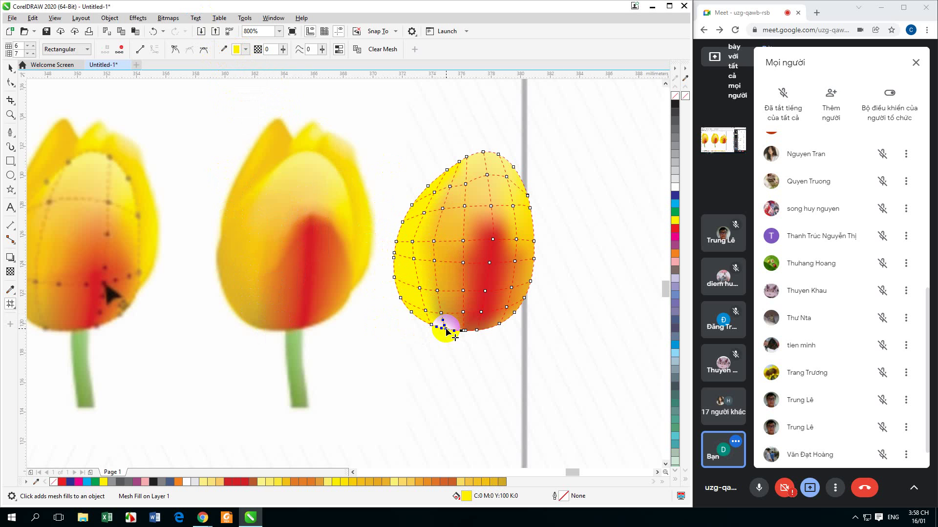
left_click(223, 49)
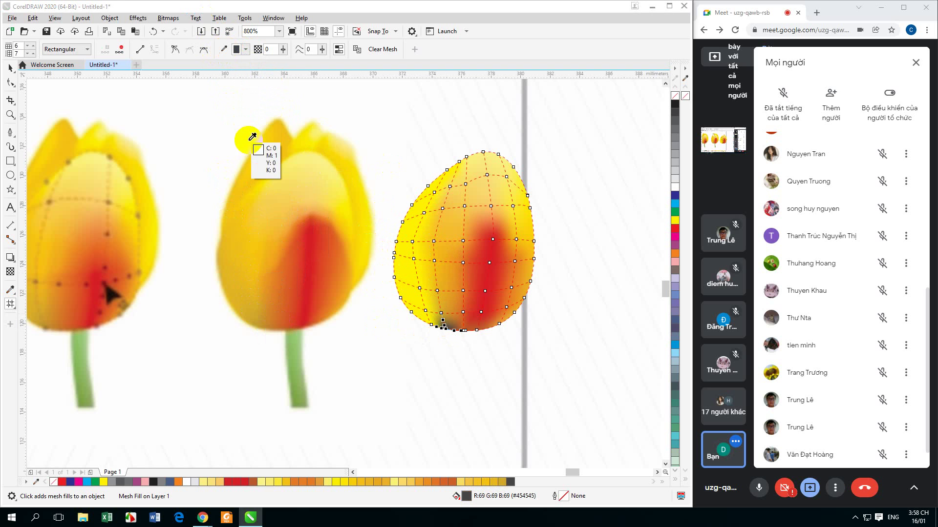
left_click(297, 283)
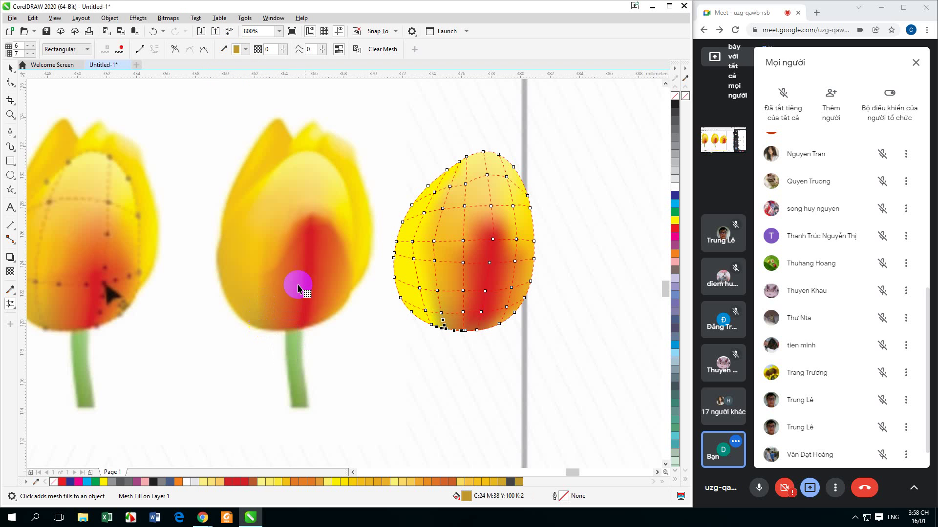
left_click(418, 185)
left_click(472, 183)
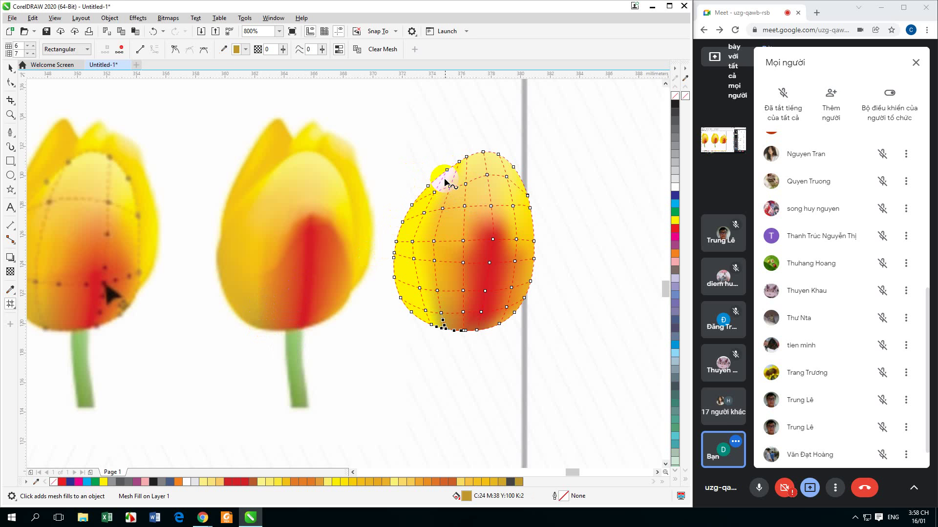
left_click(191, 49)
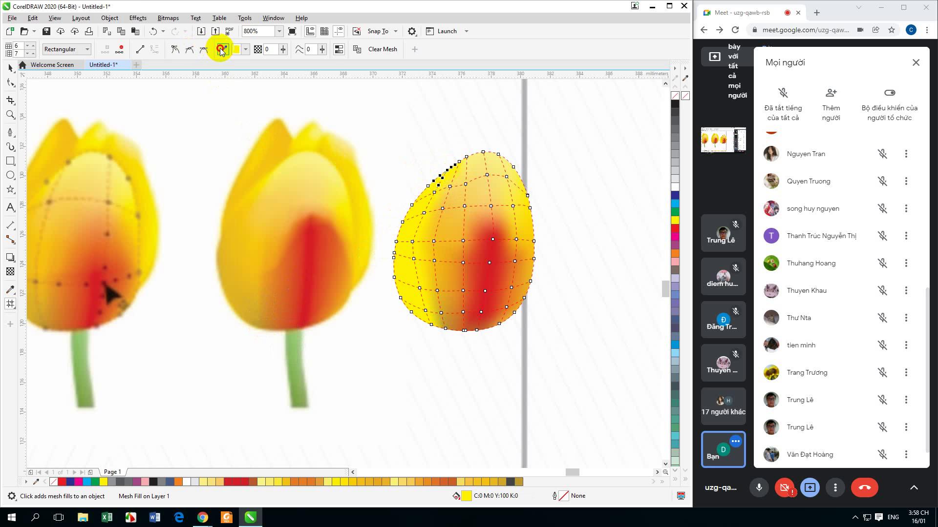
left_click(274, 185)
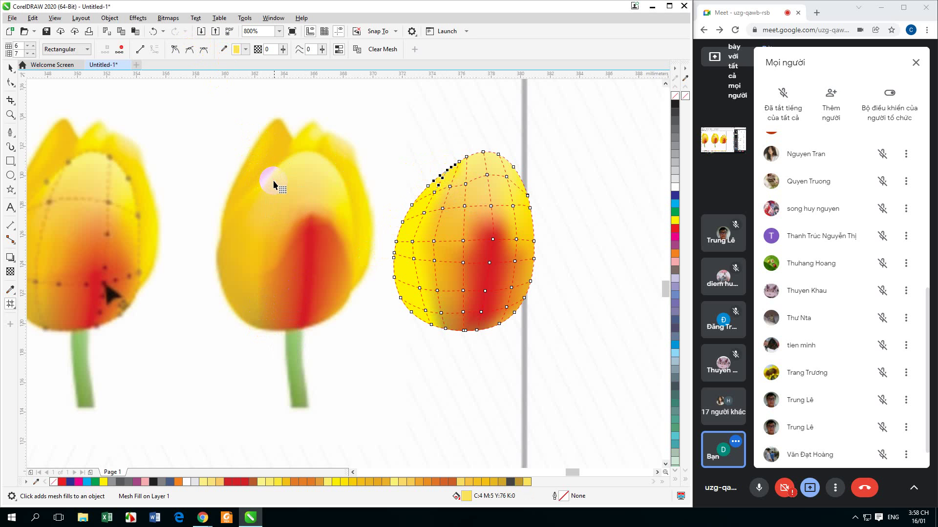
Colour the upper three interior nodes of the leftmost vertical line with sampled reference colours, the third one down C:4 M:20 Y:100 K:0
left_click(428, 207)
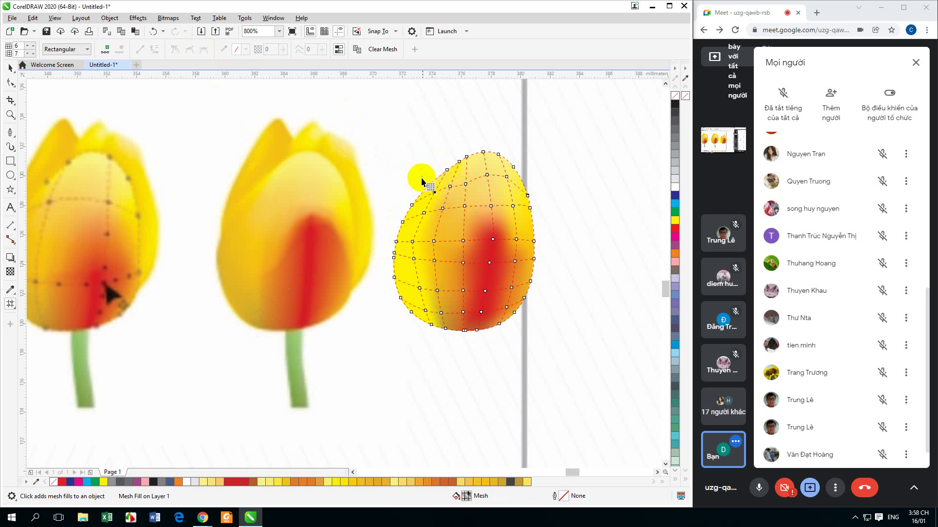
left_click(223, 49)
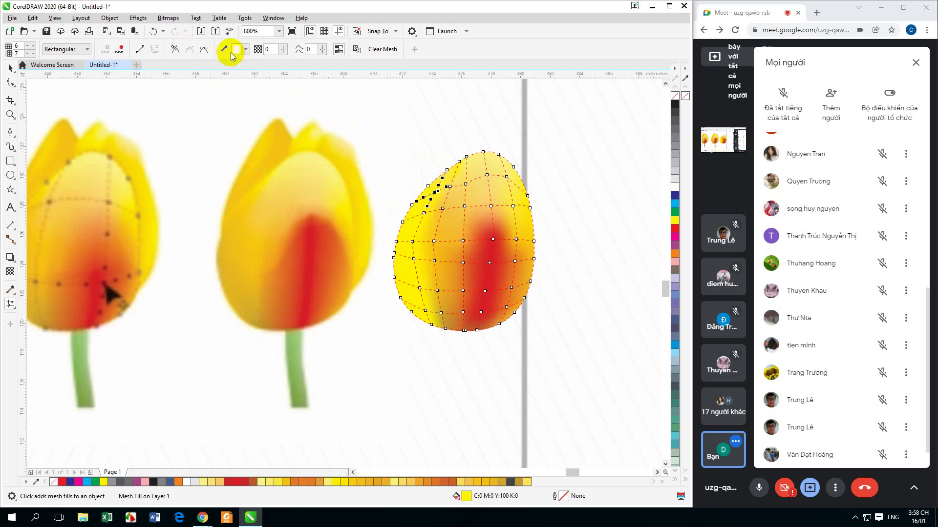
left_click(254, 214)
left_click(412, 242)
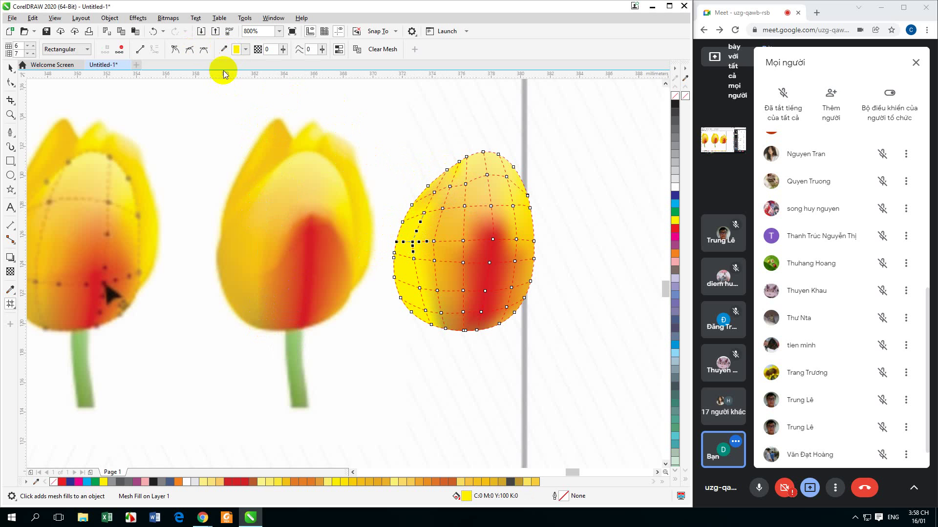
left_click(251, 241)
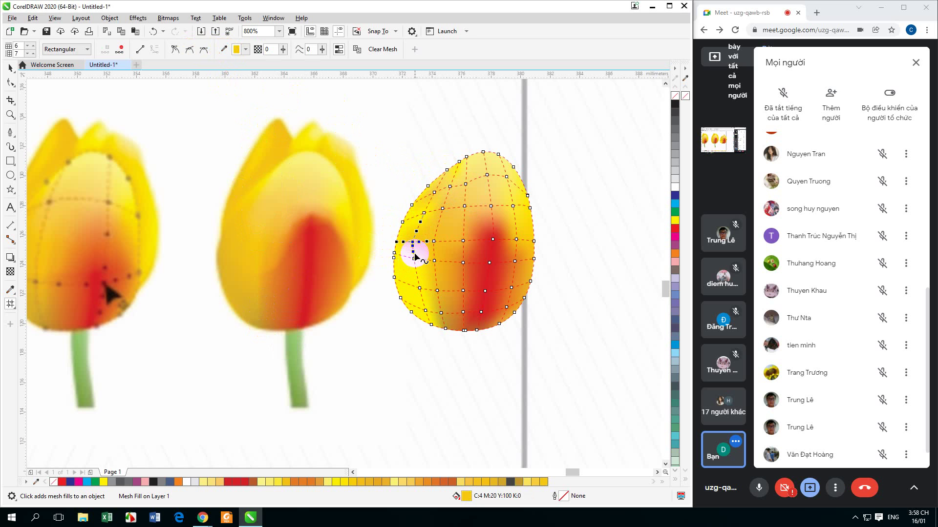
left_click(422, 220)
left_click(223, 49)
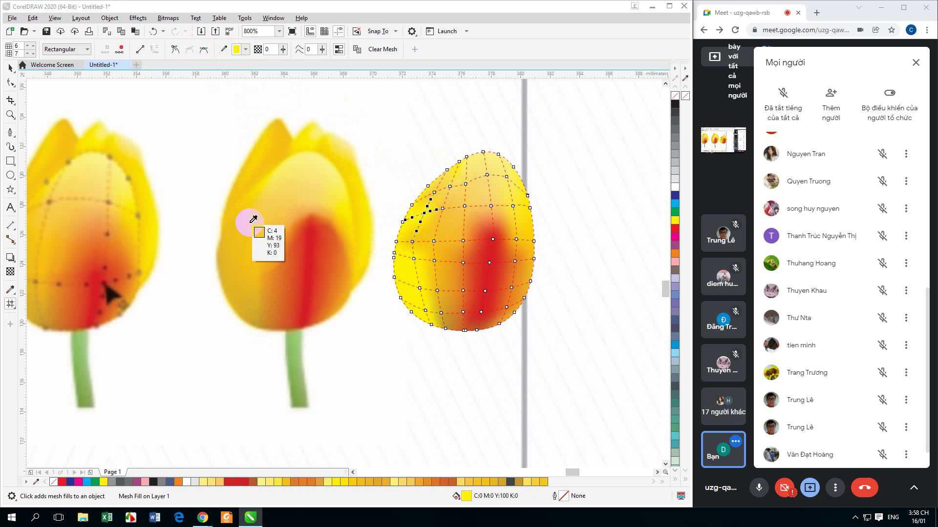
left_click(253, 211)
Colour the following two nodes down the leftmost line with colours sampled from the reference's left side, the upper one C:7 M:23 Y:100 K:0
left_click(404, 261)
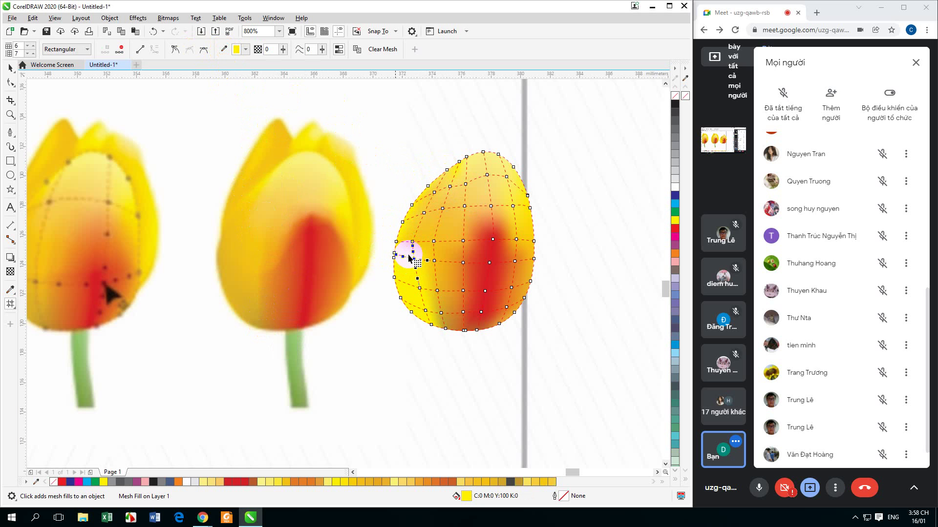
left_click(224, 49)
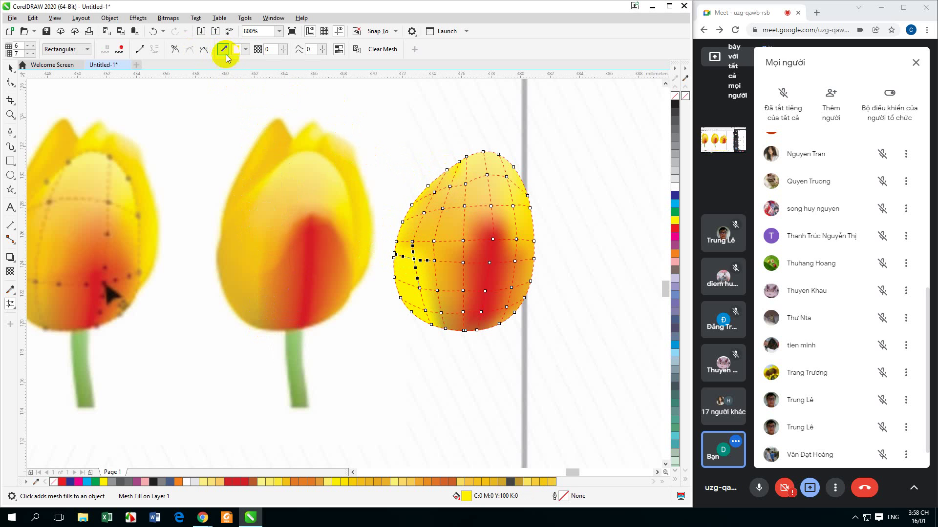
left_click(247, 255)
left_click(419, 291)
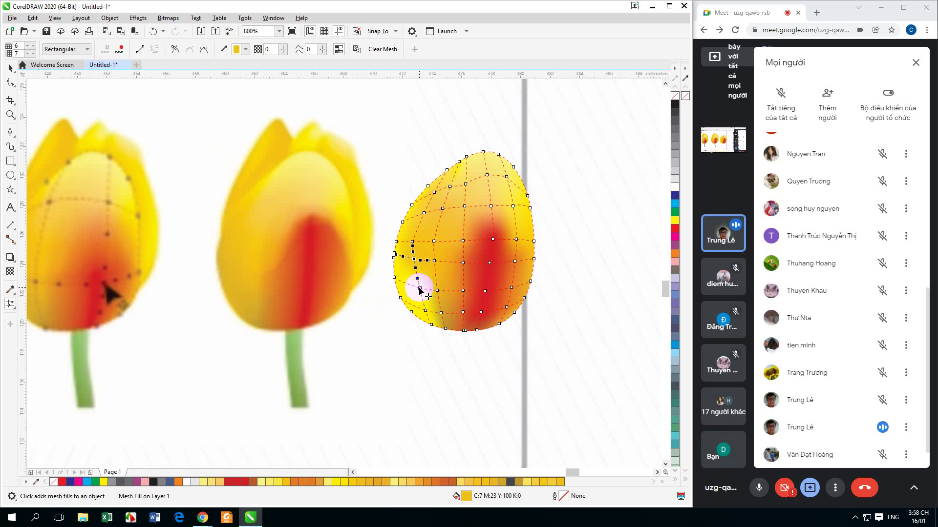
left_click(223, 49)
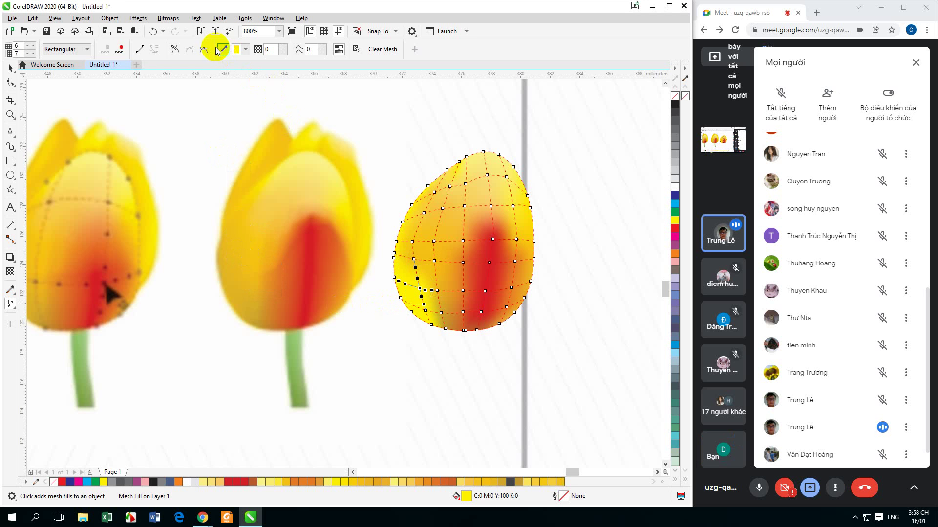
left_click(248, 284)
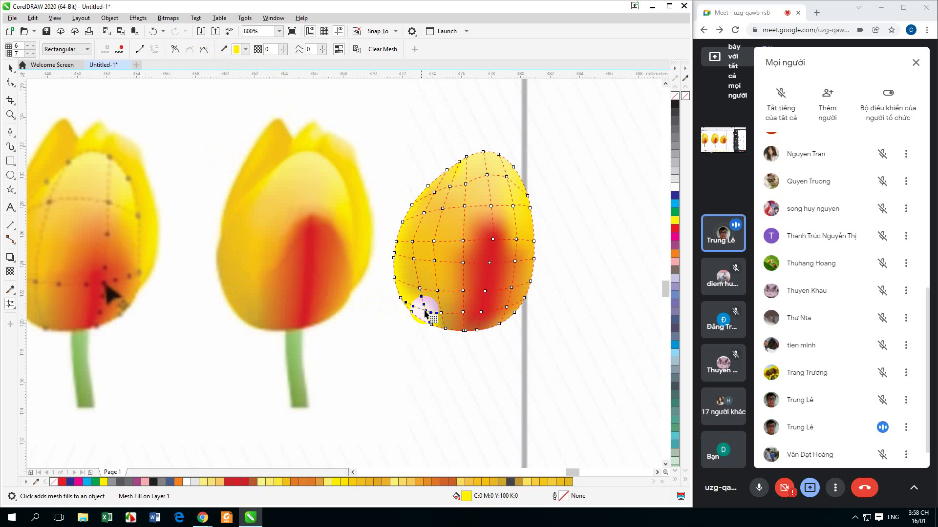
Colour the leftmost line's lowest interior node C:17 M:30 Y:100 K:0 and its bottom edge node C:27 M:30 Y:100 K:0, sampled from the reference's lower left
left_click(224, 49)
left_click(251, 309)
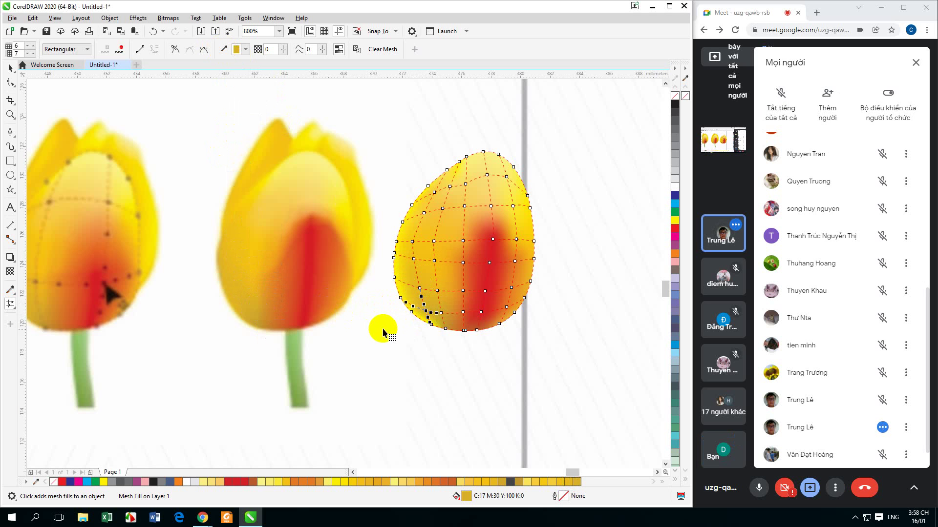
left_click_drag(384, 334, 430, 318)
left_click(223, 48)
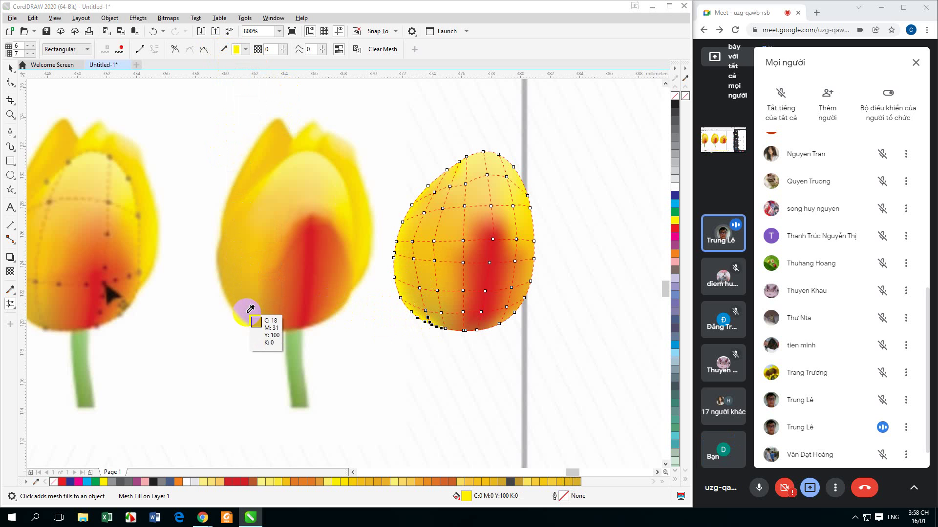
left_click(254, 326)
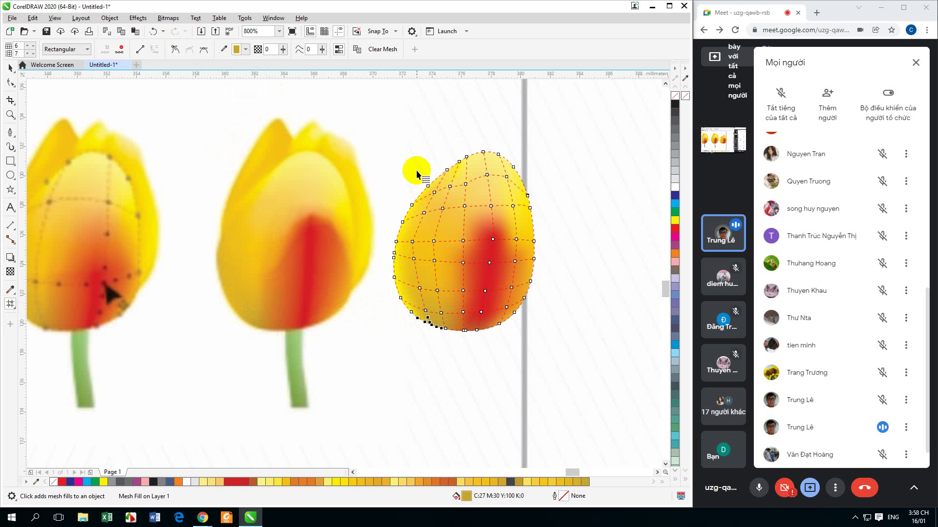
Colour two nodes on the petal's upper left edge with reference samples, the higher one C:2 M:16 Y:100 K:0 and the lower one C:5 M:23 Y:100 K:0
left_click(428, 186)
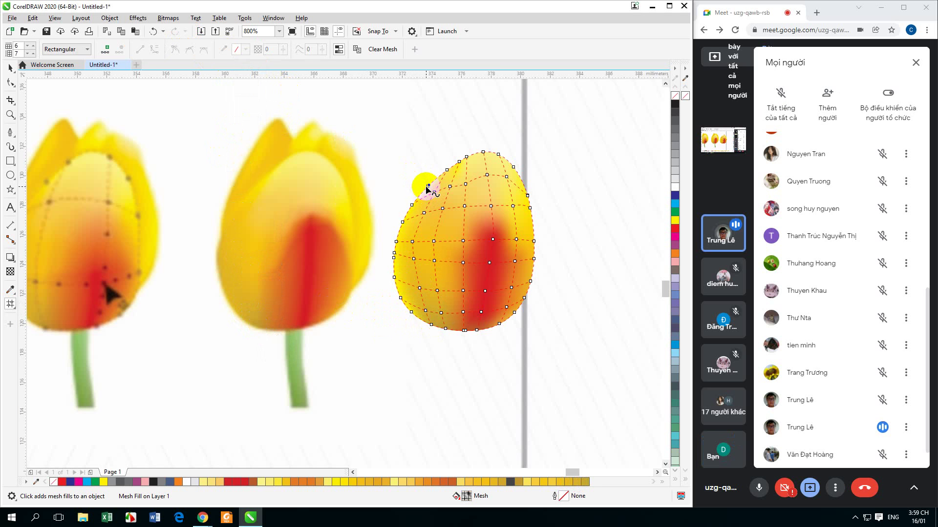
left_click(224, 49)
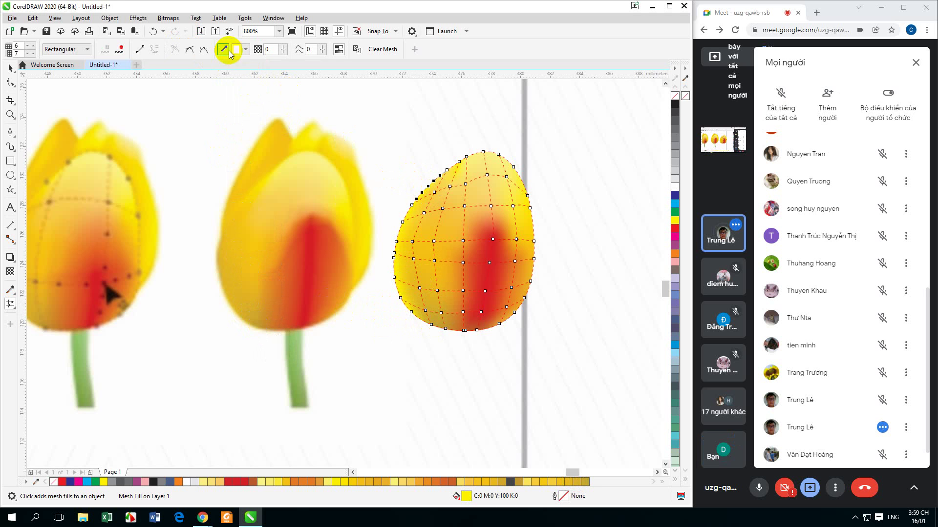
left_click(250, 198)
left_click(404, 218)
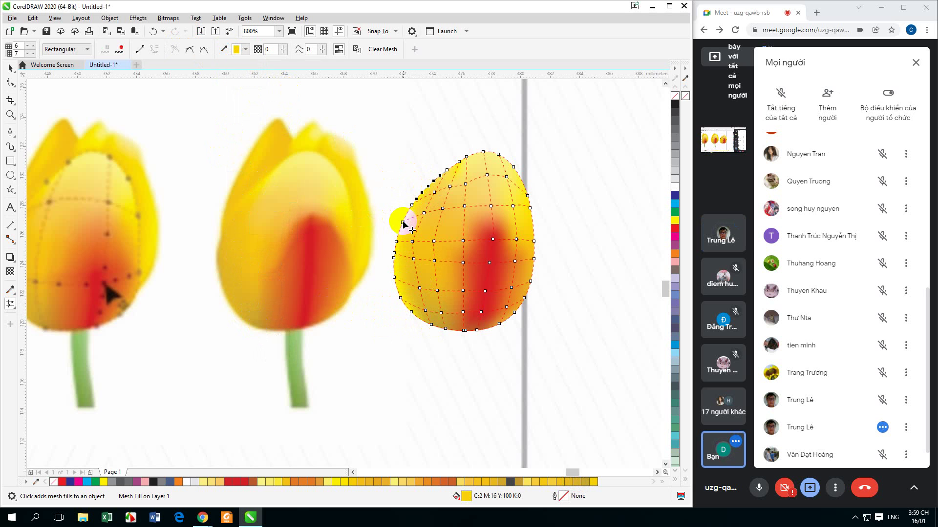
left_click(224, 49)
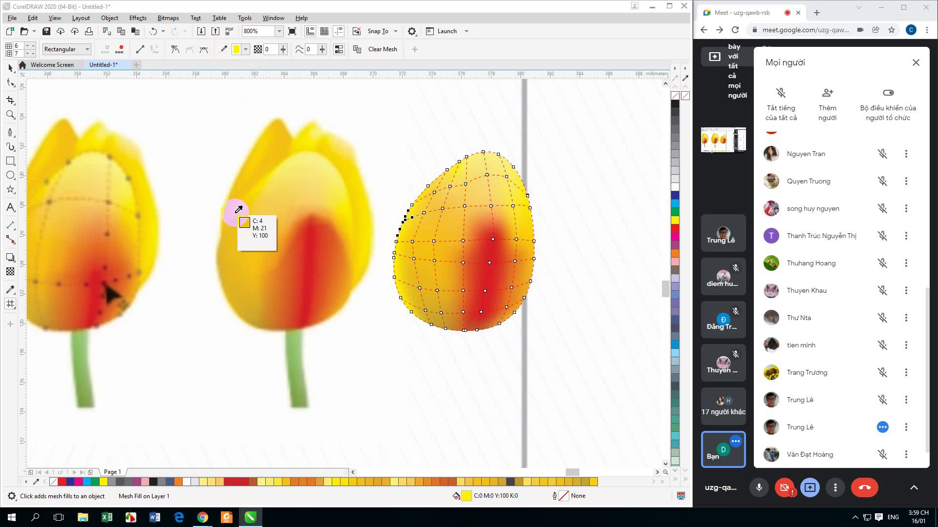
left_click(230, 211)
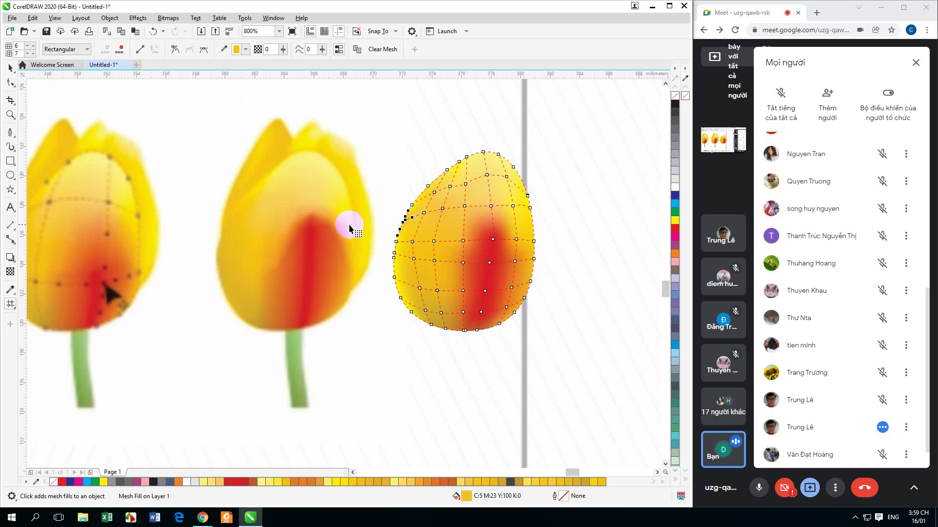
left_click(224, 49)
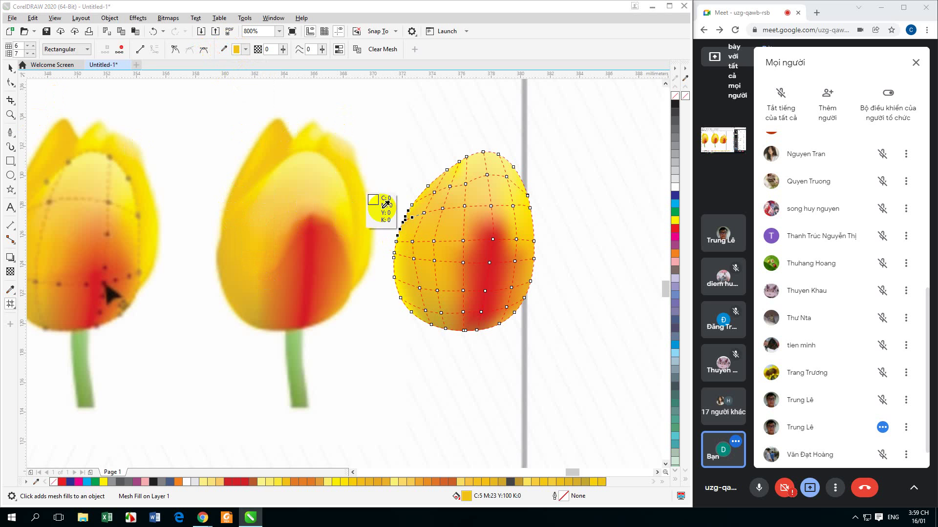
left_click(396, 240)
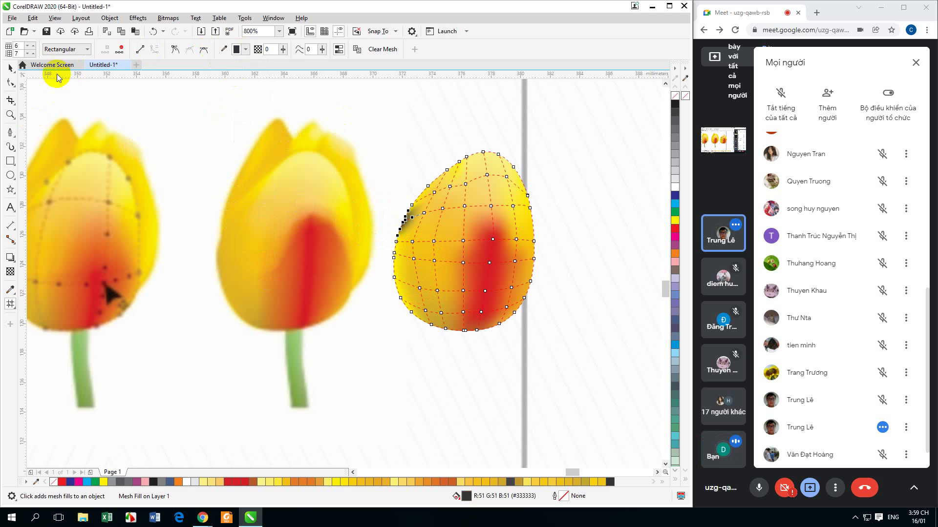
key("ctrl+z")
Move the petal over the reference tulip to compare them and move it back beside the tulip
left_click(9, 68)
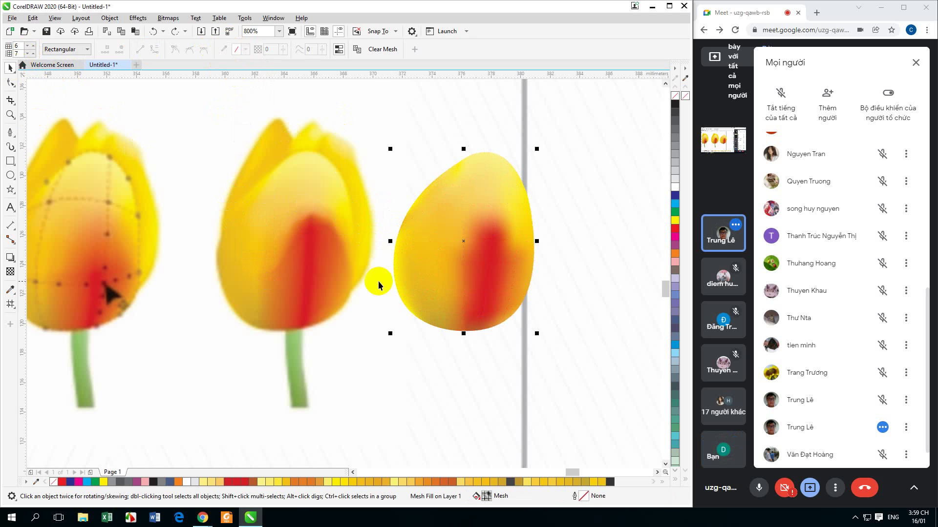
left_click(414, 257)
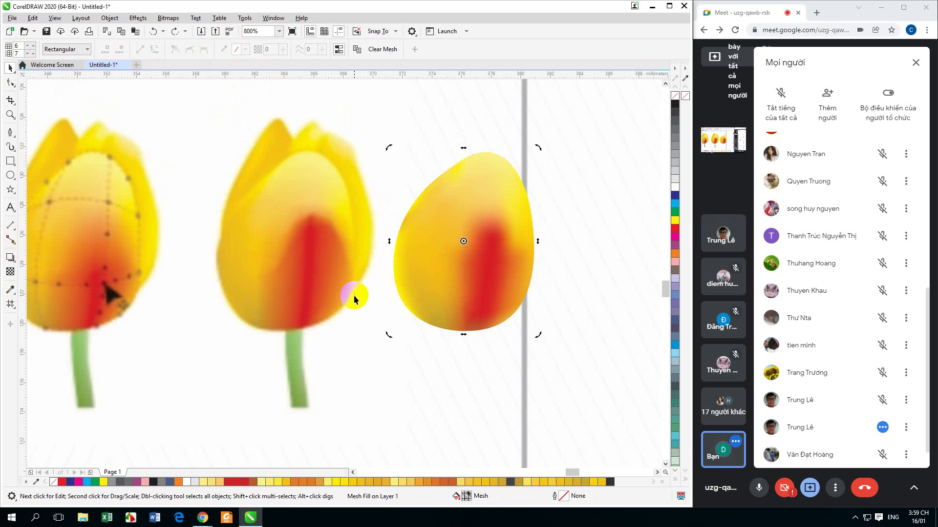
left_click_drag(441, 265, 266, 288)
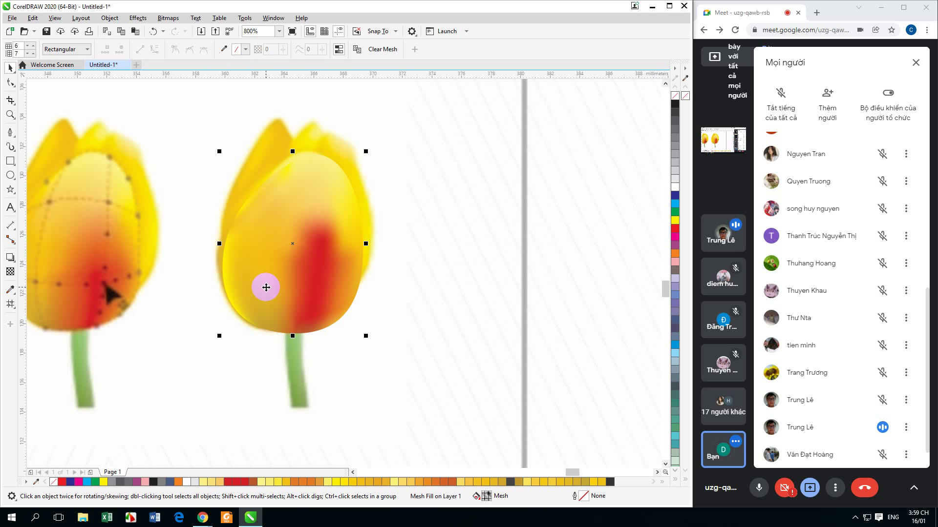
left_click_drag(266, 285, 446, 281)
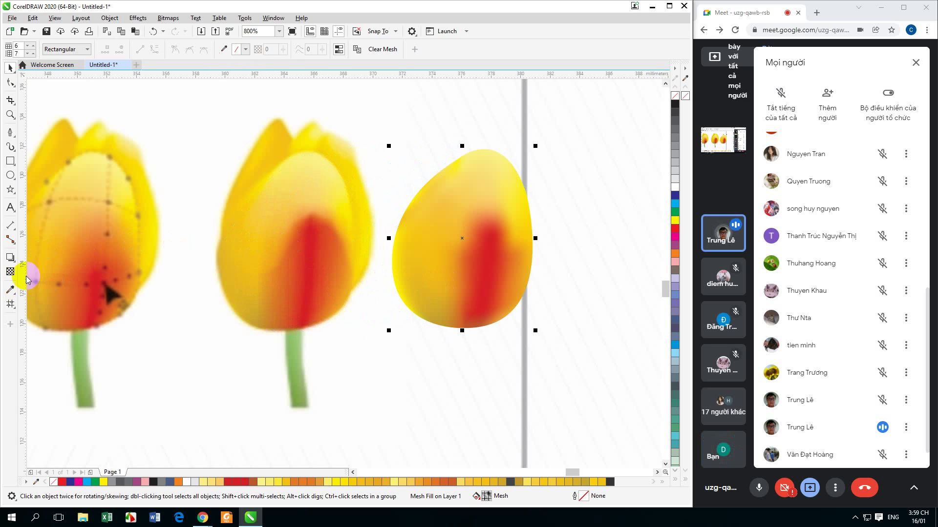
Reopen the petal's mesh and colour the next node down its left edge C:13 M:27 Y:100 K:0, sampled from the reference's left side
left_click(10, 290)
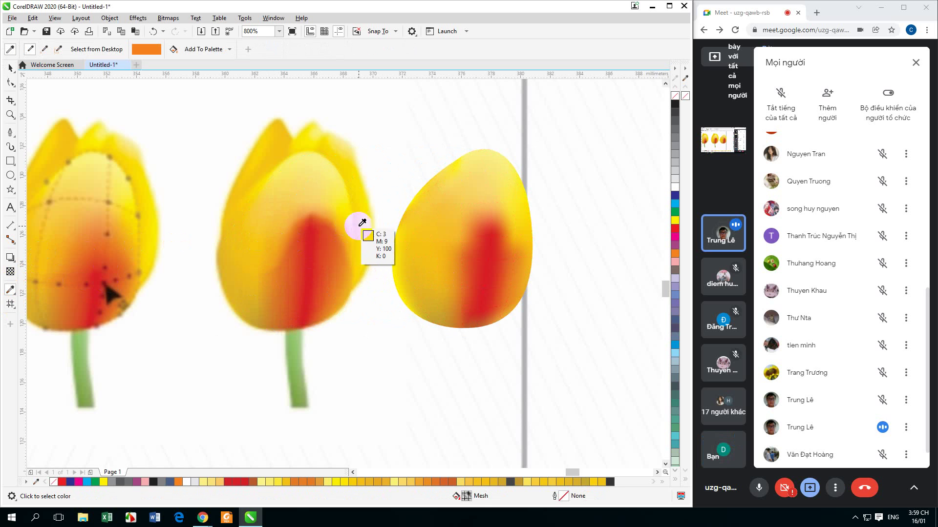
left_click(13, 72)
left_click(10, 303)
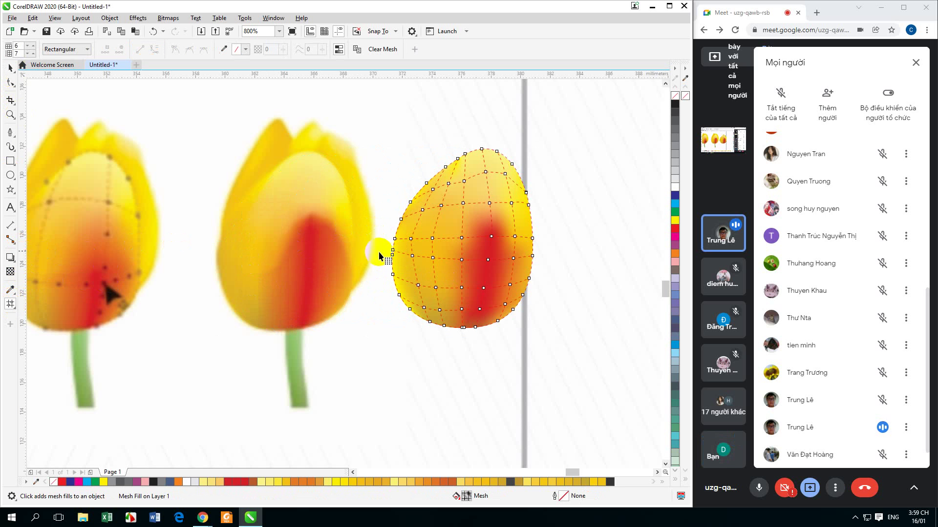
left_click(396, 244)
left_click(224, 49)
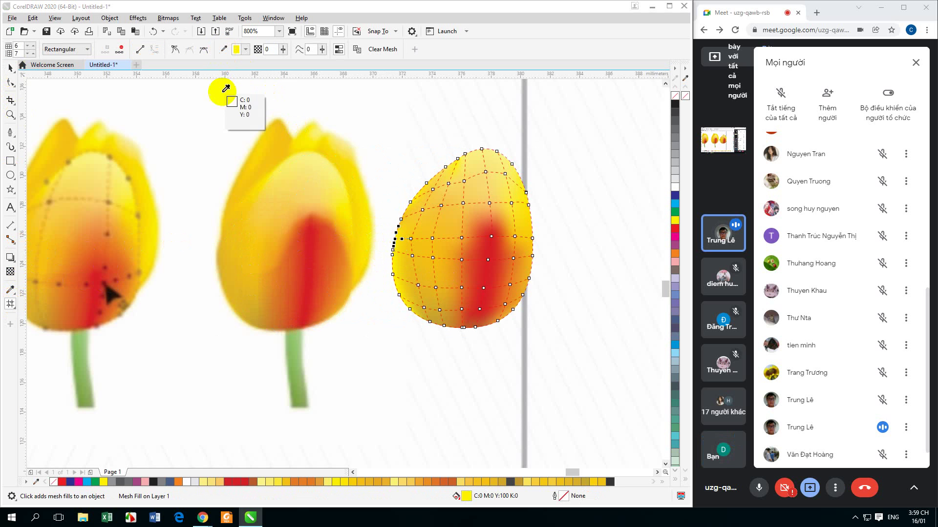
left_click(220, 258)
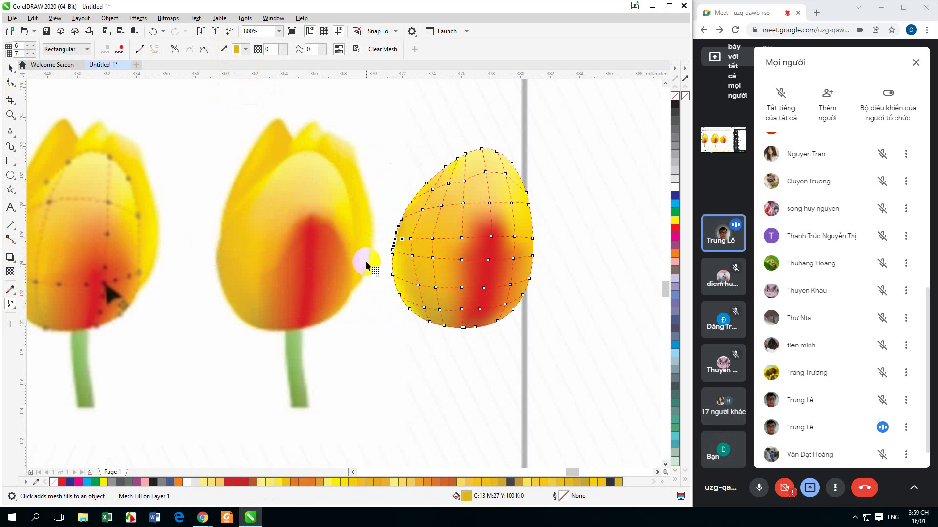
Colour two nodes on the lower left edge with colours sampled from the reference's lower left, the upper one C:13 M:26 Y:99 K:0
left_click(224, 49)
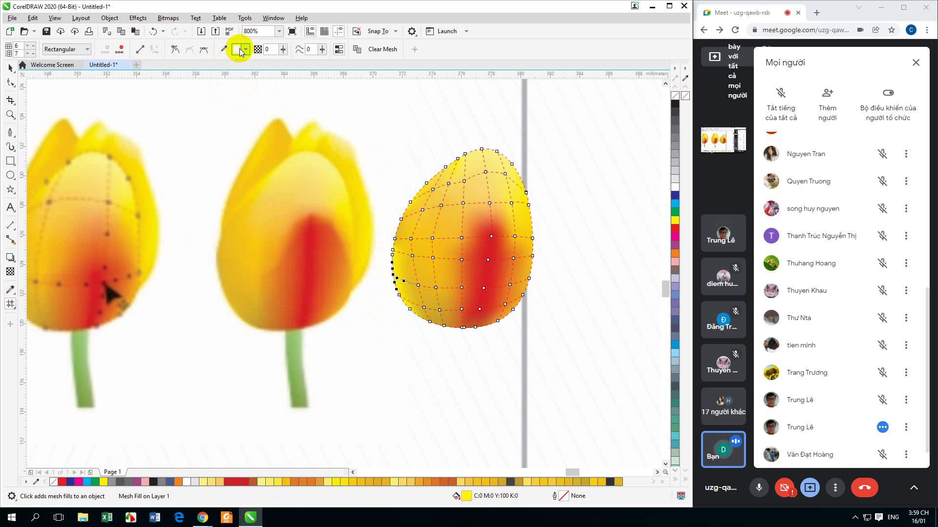
left_click(226, 286)
left_click(409, 305)
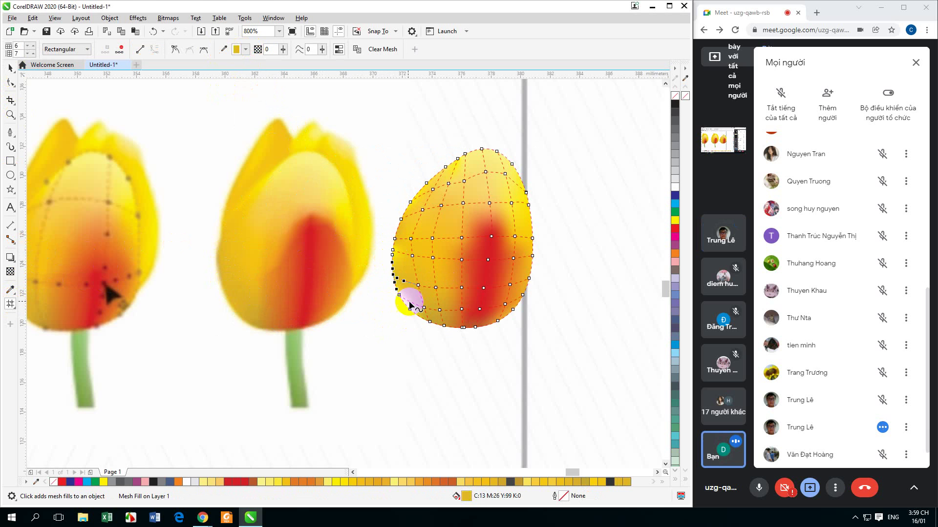
left_click(224, 48)
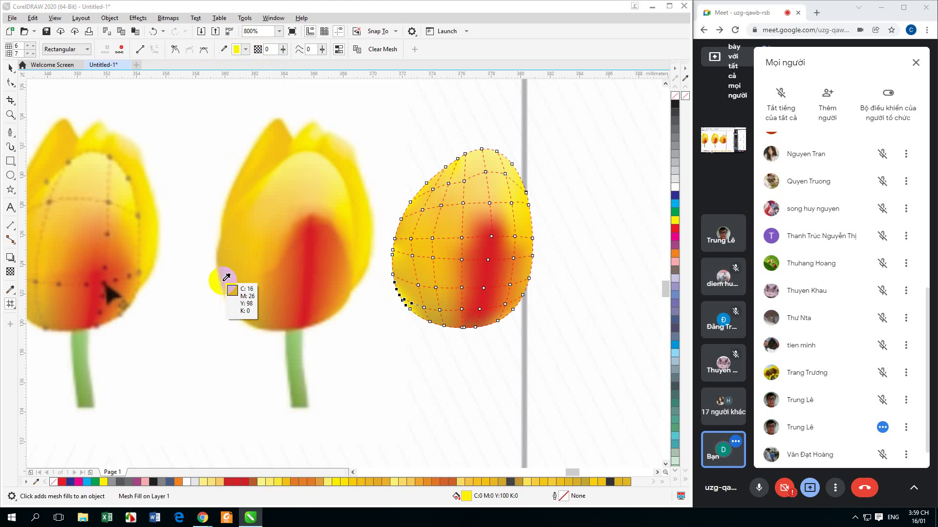
left_click(232, 300)
Colour the bottom left edge node C:13 M:25 Y:98 K:0 and the remaining bright node mid-left edge C:16 M:26 Y:86 K:0, sampled from the reference
left_click(408, 318)
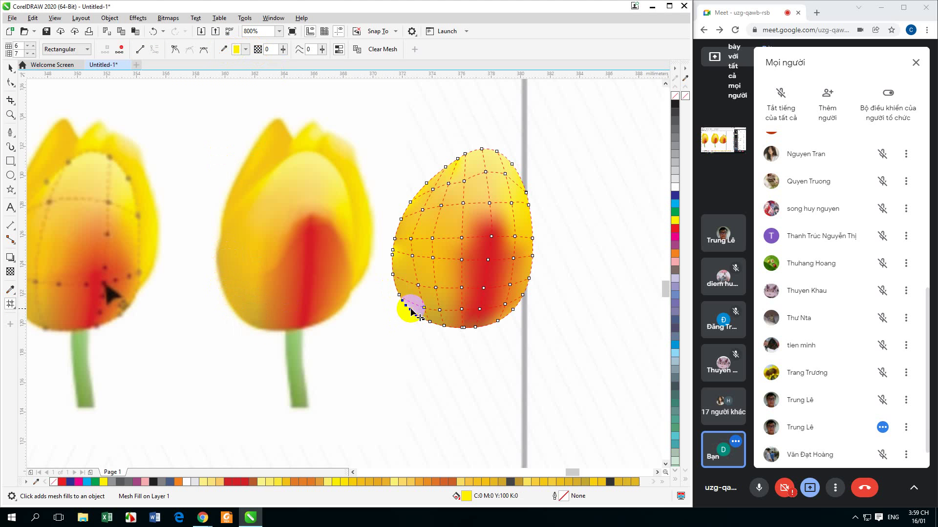
left_click(225, 48)
left_click(233, 309)
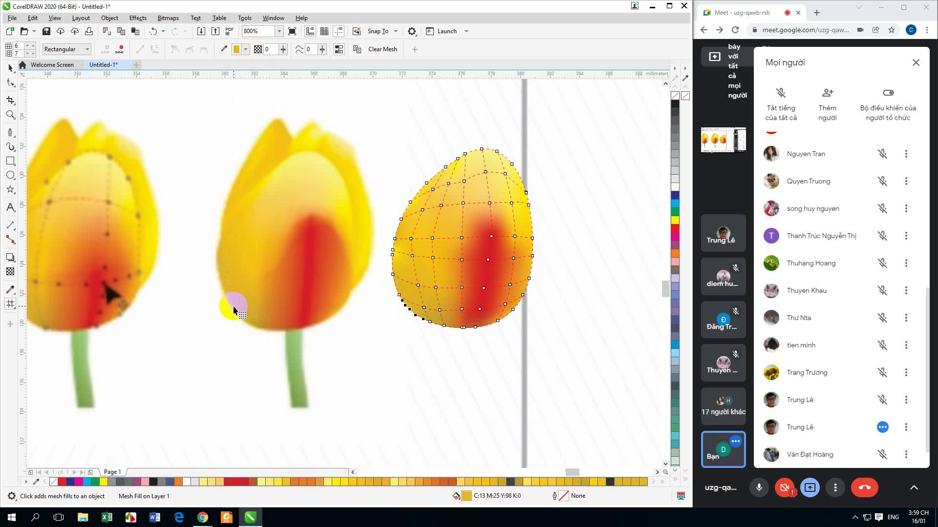
left_click(223, 49)
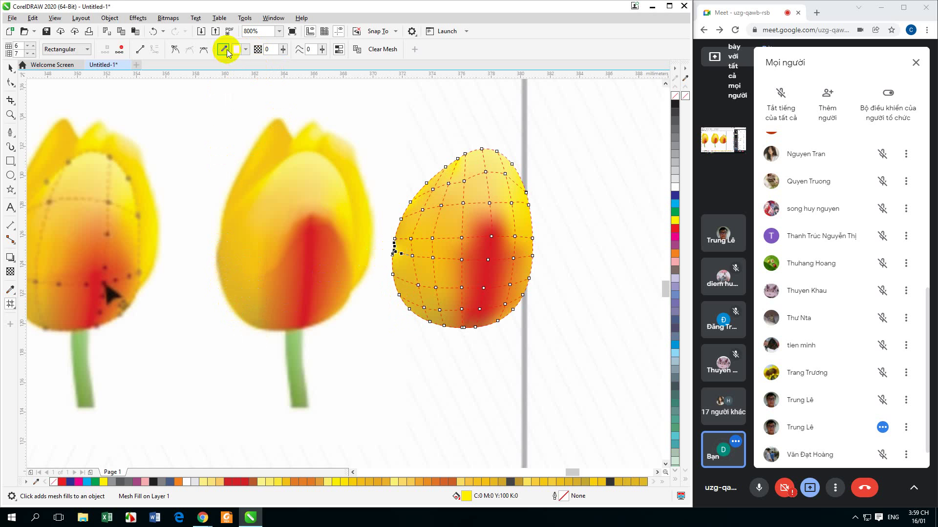
left_click(219, 268)
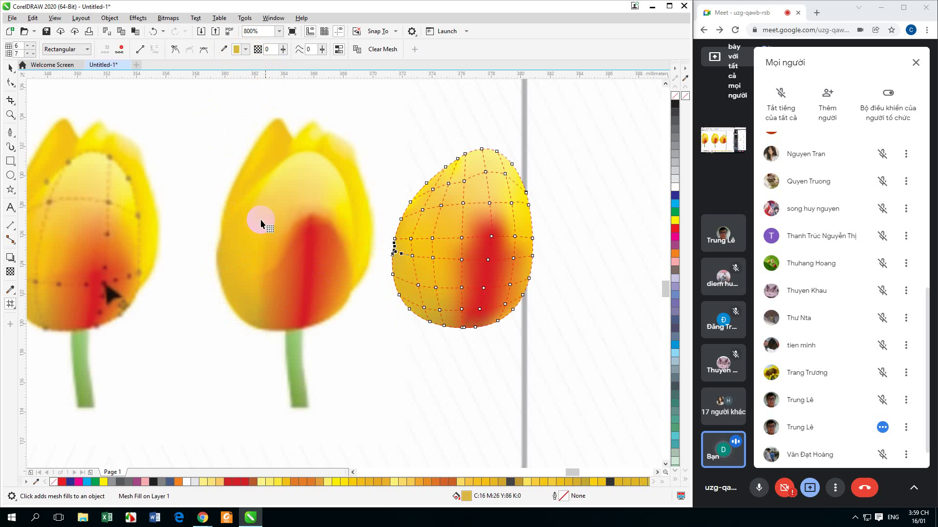
View the petal without its mesh beside the reference tulip and shift it slightly down and to the right
left_click(9, 71)
left_click(389, 133)
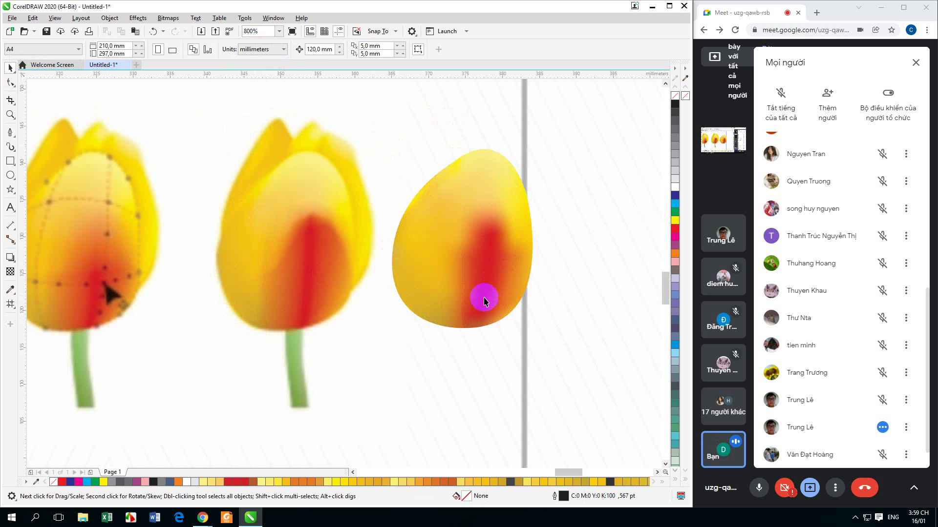
scroll(469, 298, "down", 2)
mouse_move(481, 299)
left_mouse_down()
mouse_move(388, 299)
mouse_move(486, 310)
left_mouse_up()
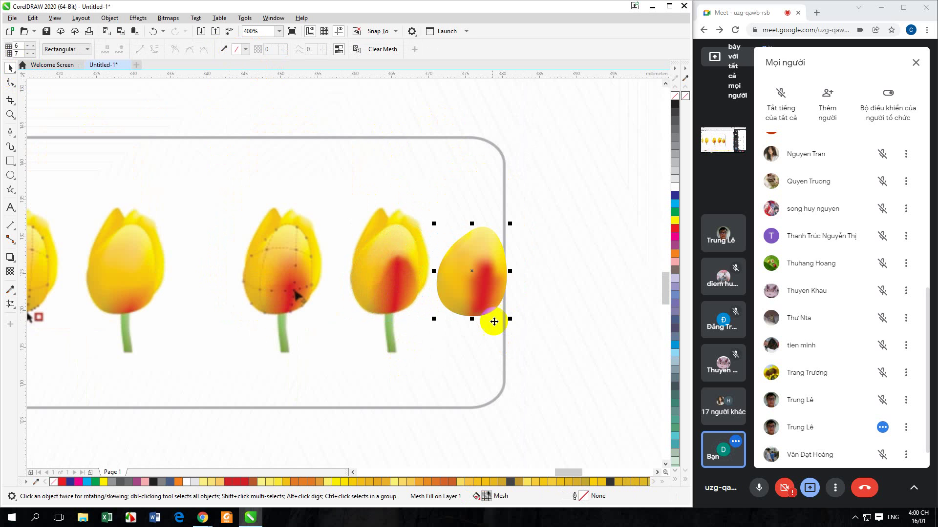
Reopen the mesh and colour the middle node on the vertical line left of the red streak C:8 M:63 Y:100 K:0, sampled from the reference
left_click(10, 304)
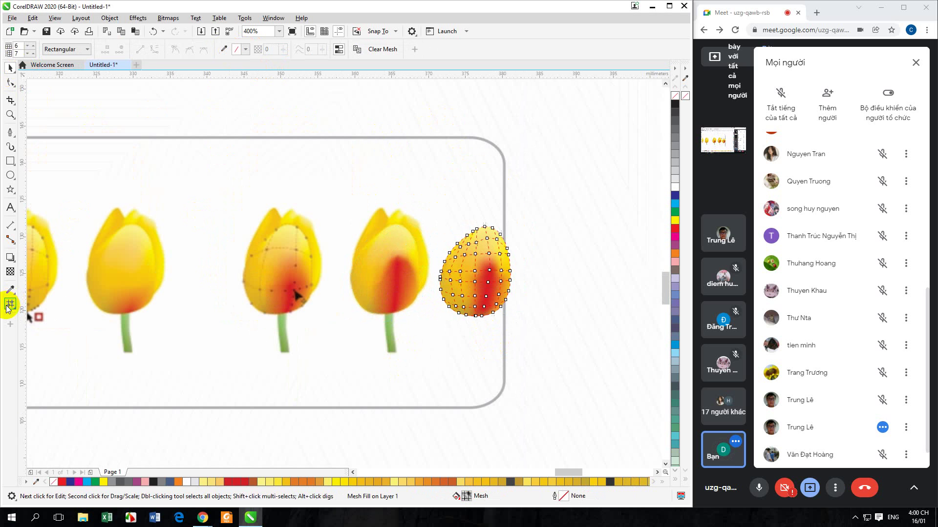
left_click(474, 282)
scroll(474, 282, "up", 2)
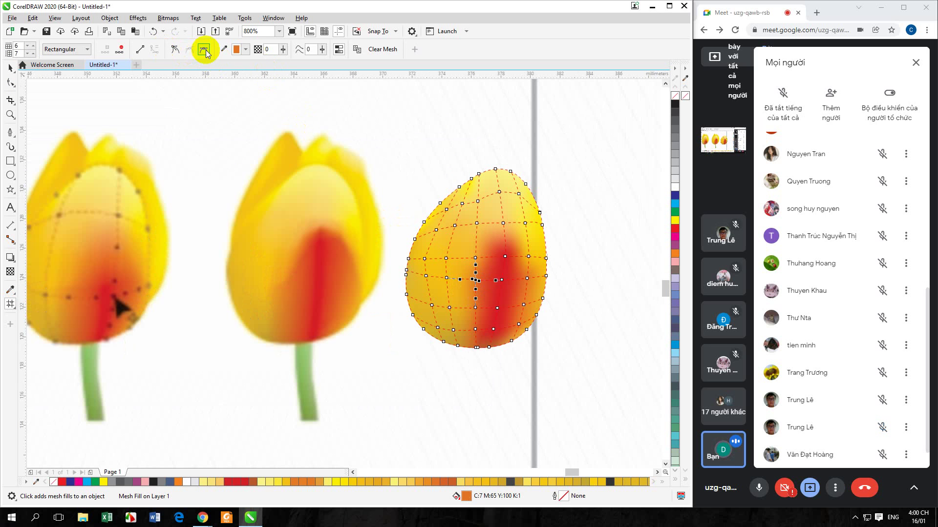
left_click(224, 49)
left_click(289, 287)
Colour the two interior nodes below it with reference samples, the upper one C:11 M:55 Y:100 K:0 and the lowest one C:12 M:66 Y:100 K:2
left_click(478, 311)
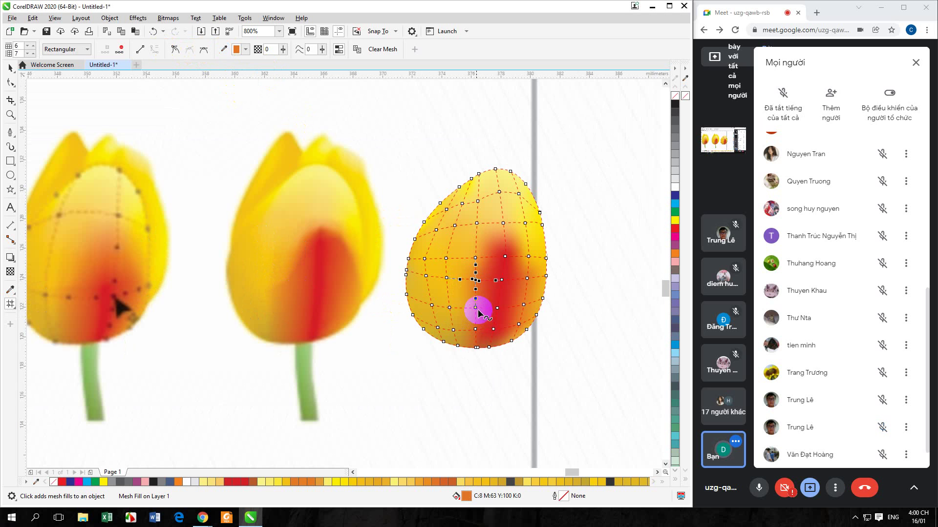
left_click(282, 305)
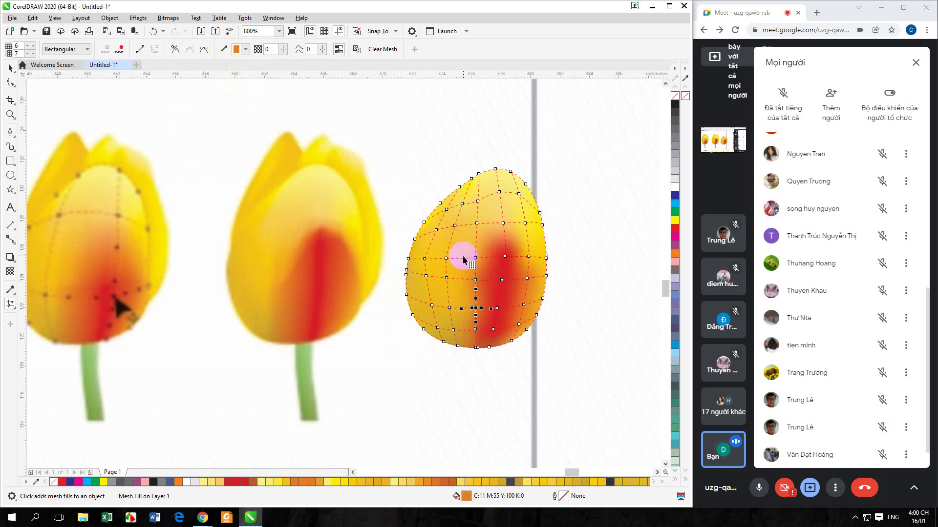
left_click(464, 323)
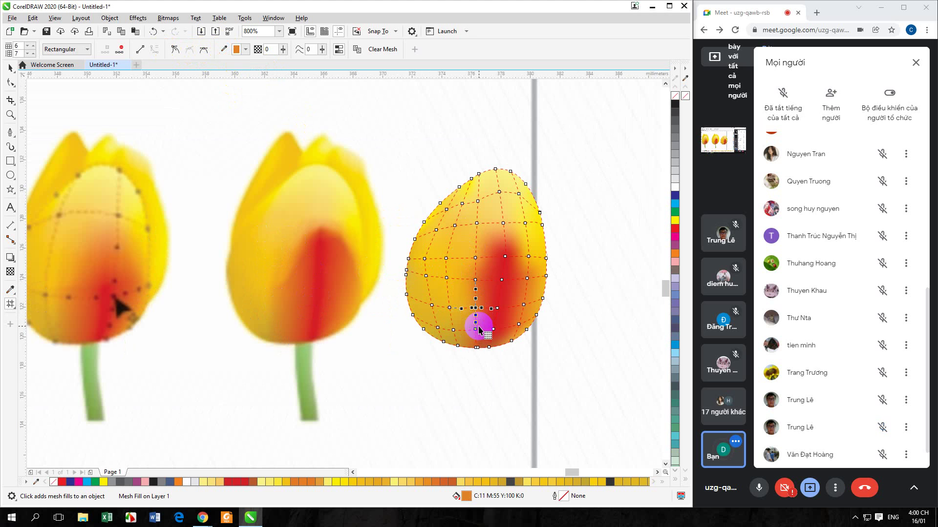
left_click(224, 48)
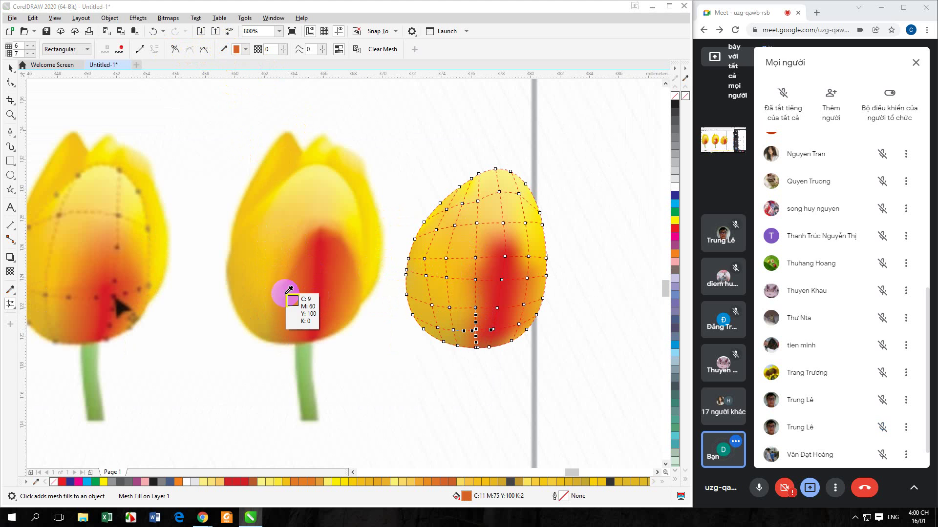
left_click(320, 307)
Recolour the node just above the lowest interior one with reference samples, first C:9 M:67 Y:100 K:1 and finally C:10 M:69 Y:100 K:2
left_click(464, 320)
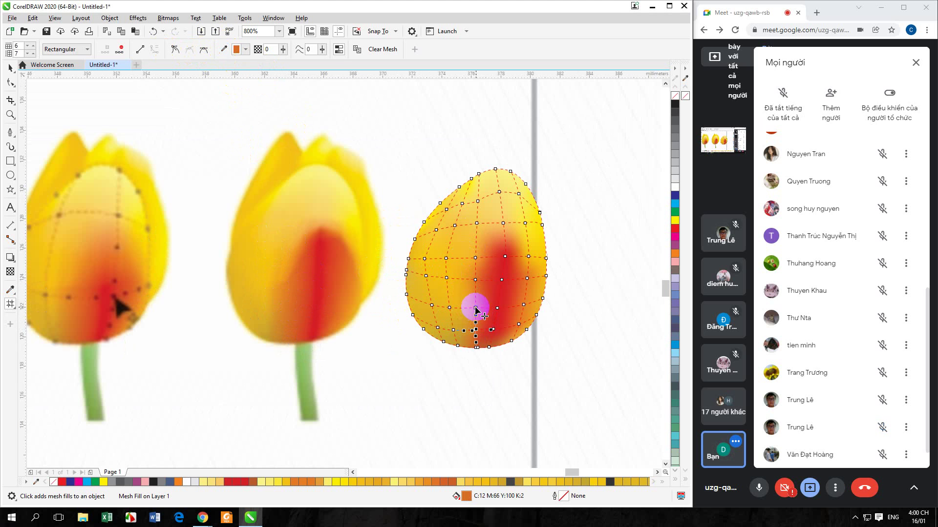
left_click(224, 50)
left_click(293, 299)
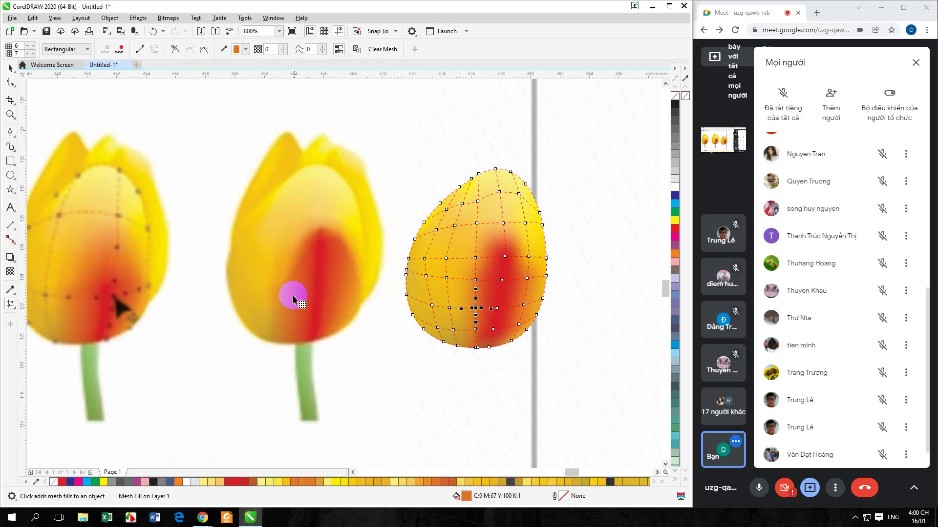
left_click(294, 303)
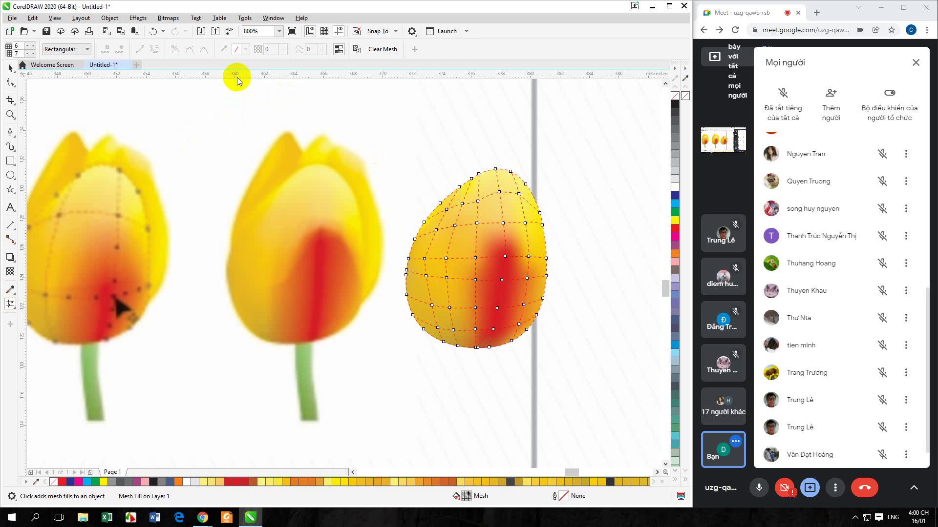
left_click(476, 309)
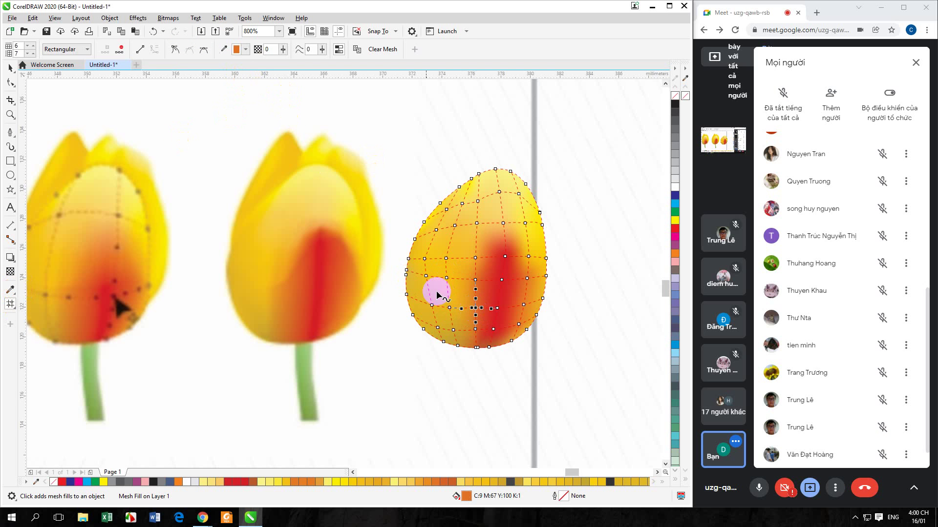
left_click(223, 49)
left_click(296, 300)
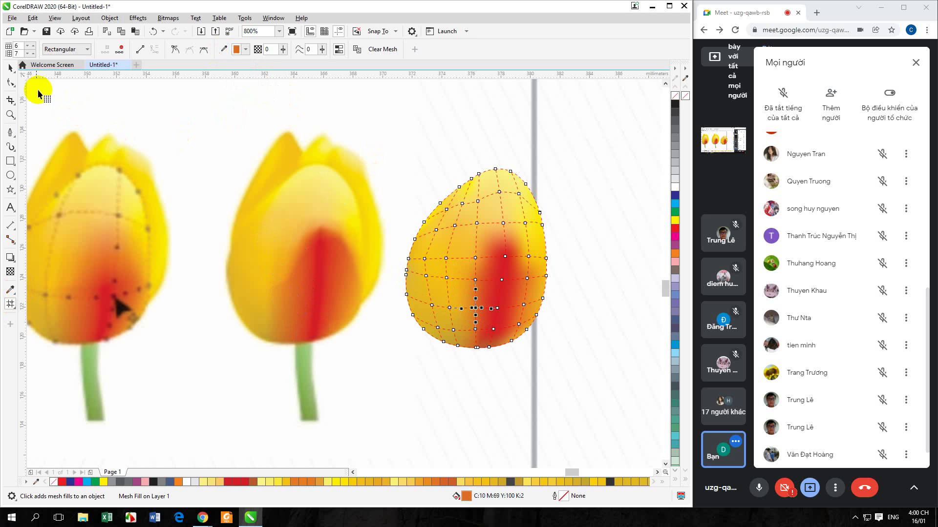
View the petal without its mesh beside the reference tulip to compare the blend around the red streak
left_click(11, 67)
left_click(420, 145)
left_click(491, 307)
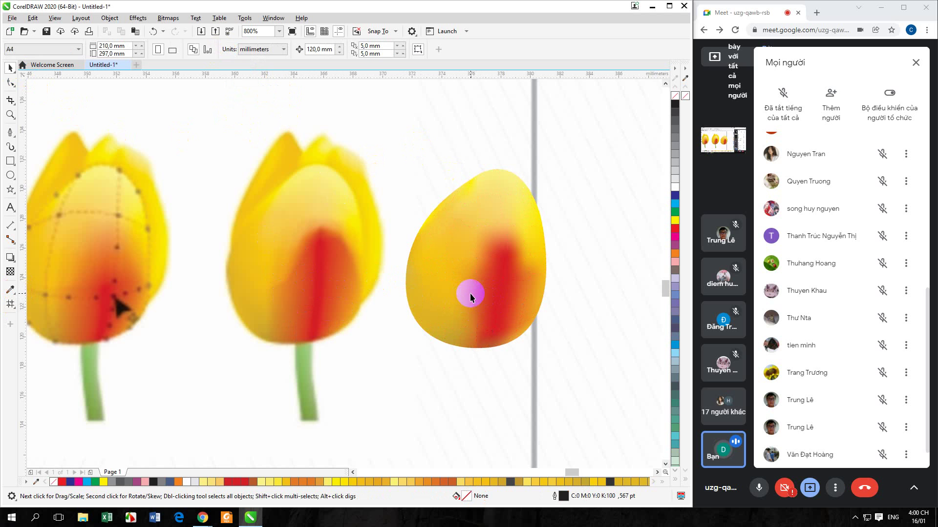
left_click(10, 304)
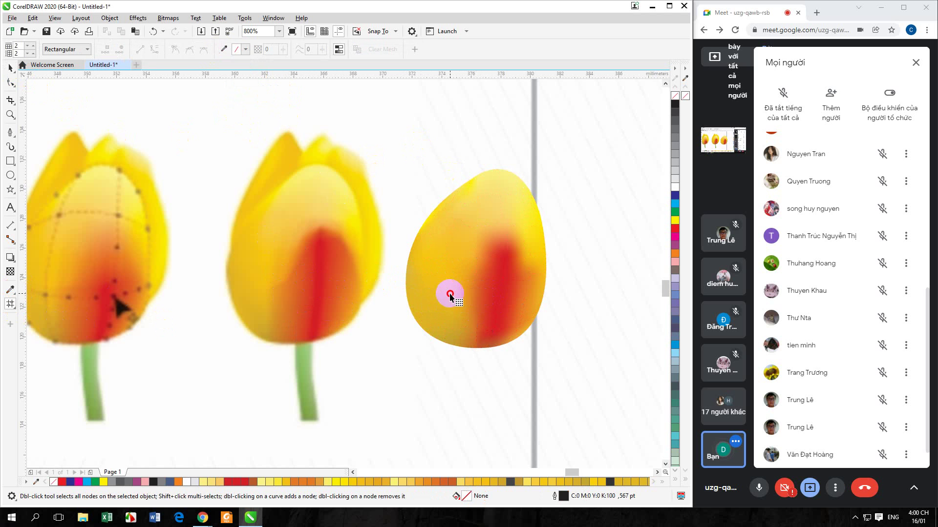
left_click(475, 280)
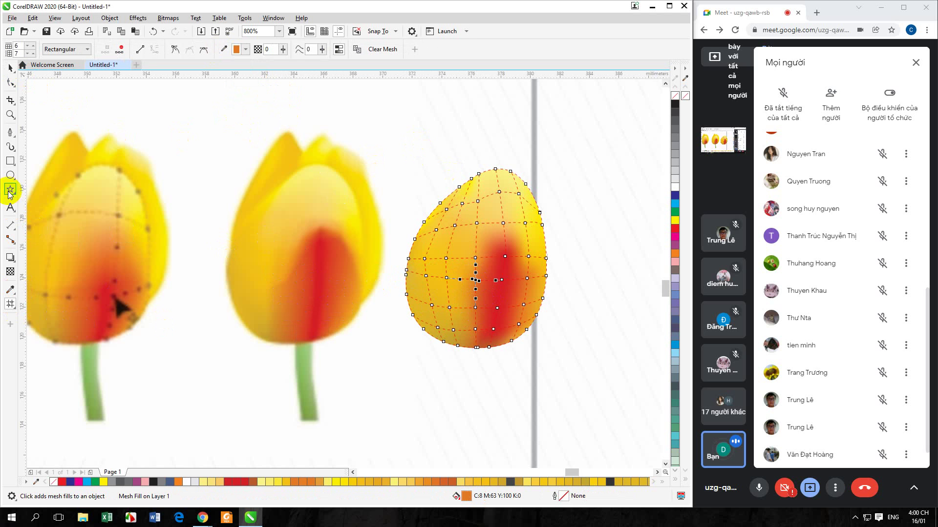
left_click(10, 290)
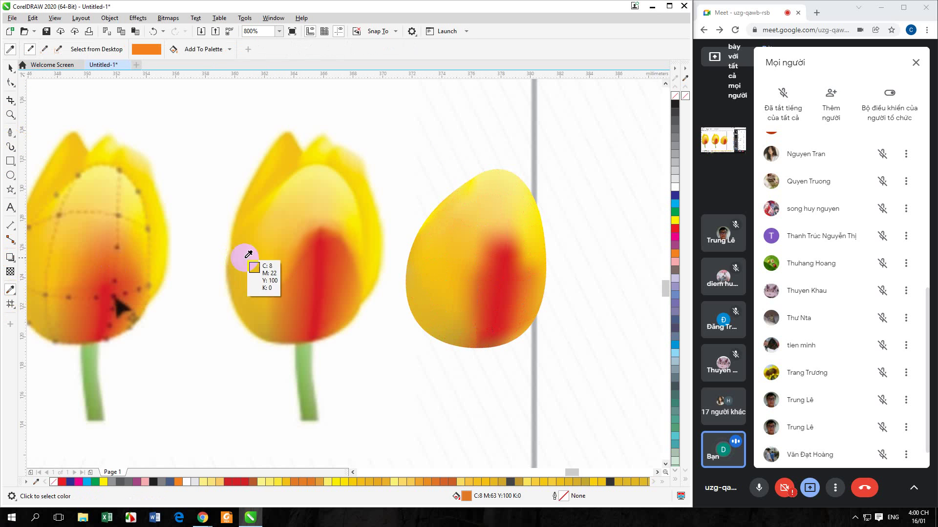
left_click(10, 67)
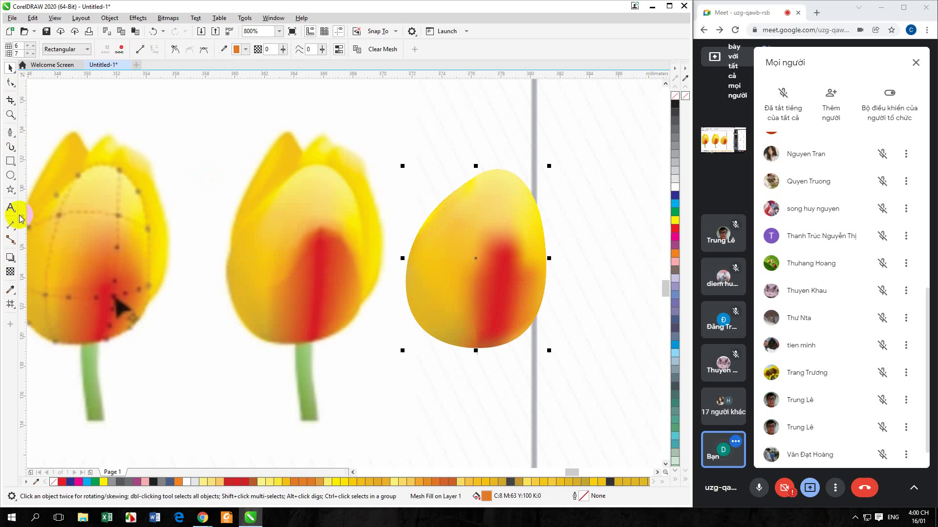
Reopen the mesh and recolour the middle node on the vertical line left of the red streak C:9 M:83 Y:100 K:2, sampled from the reference
left_click(11, 304)
left_click(459, 281)
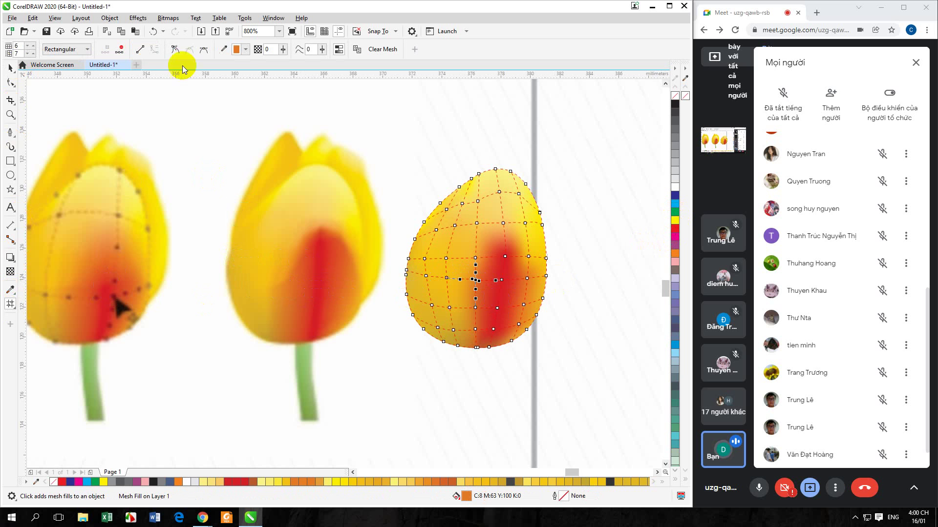
left_click(224, 49)
left_click(303, 283)
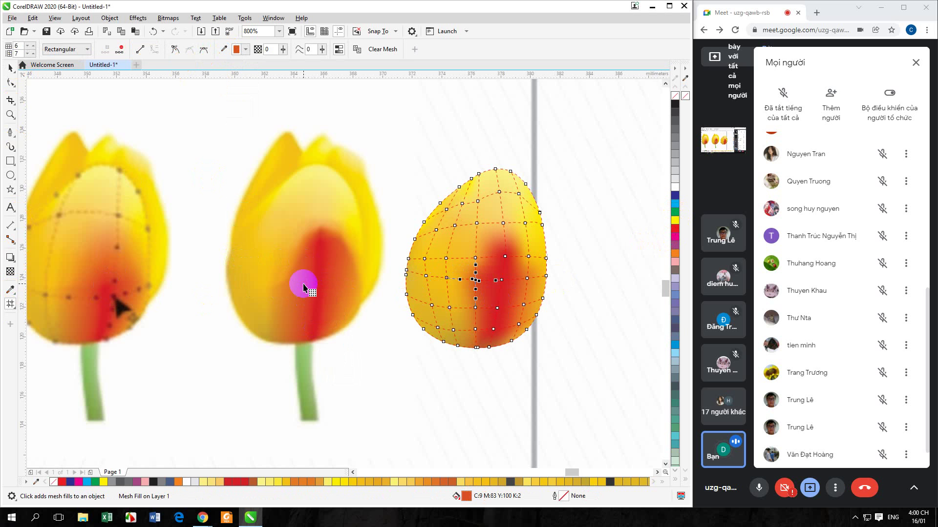
Recolour the node just above the lowest interior one with reference samples, first C:9 M:78 Y:100 K:2 and finally C:10 M:78 Y:100 K:2
left_click(478, 309)
left_click(224, 47)
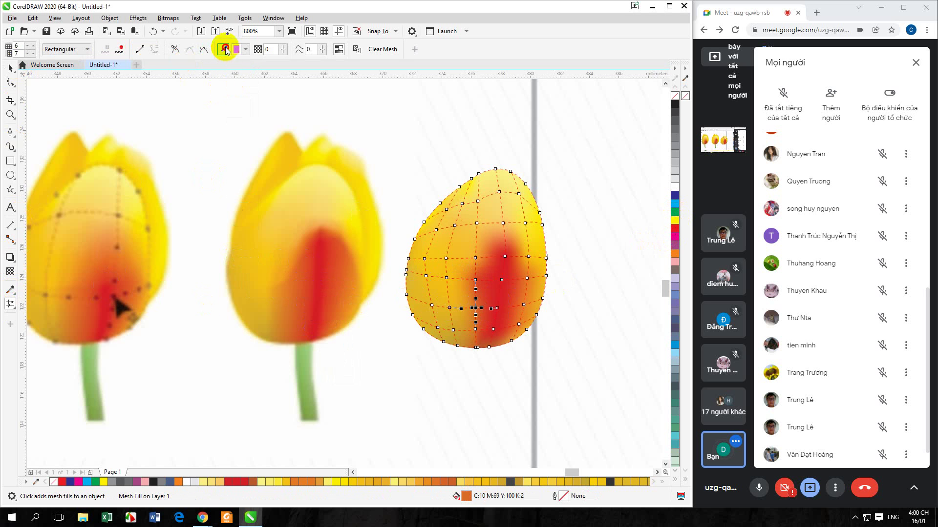
left_click(287, 299)
left_click(298, 299)
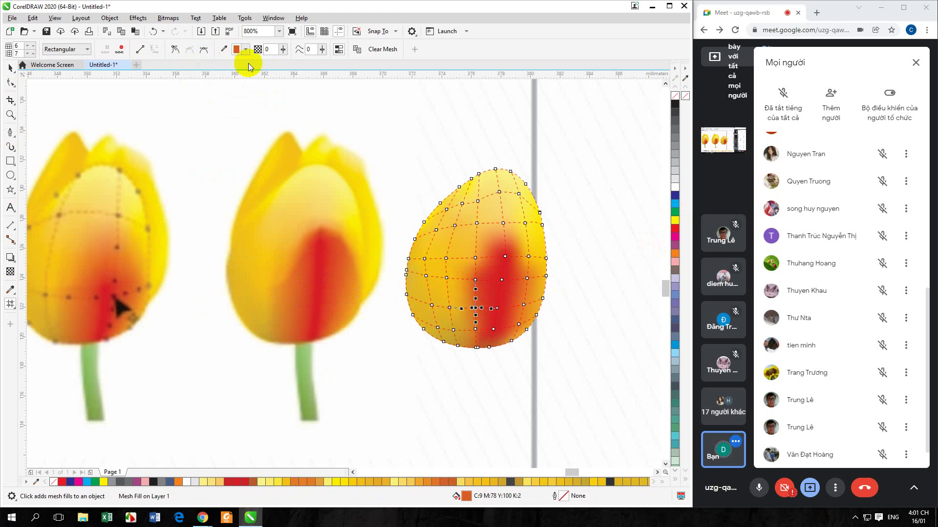
left_click(224, 48)
left_click(298, 303)
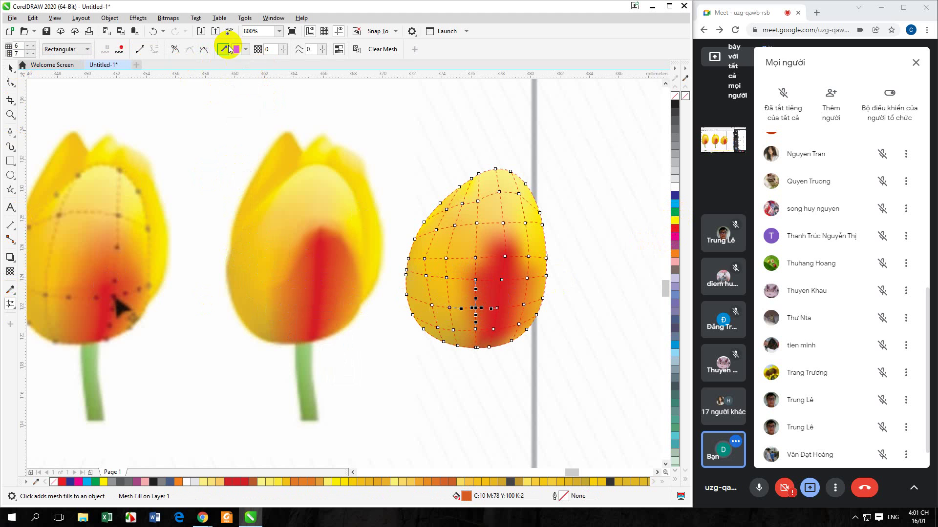
View the petal without its mesh to check the widened red area against the reference tulip
left_click(10, 66)
left_click(464, 279)
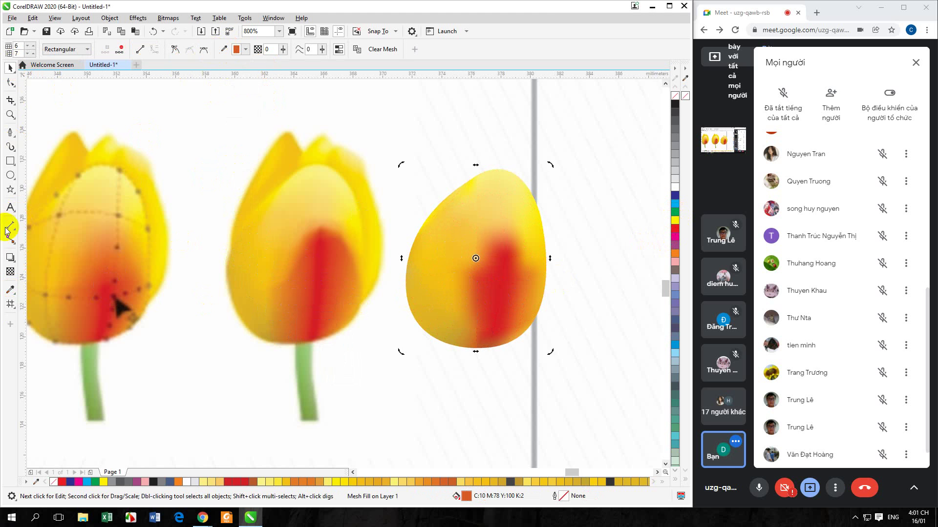
left_click(433, 281)
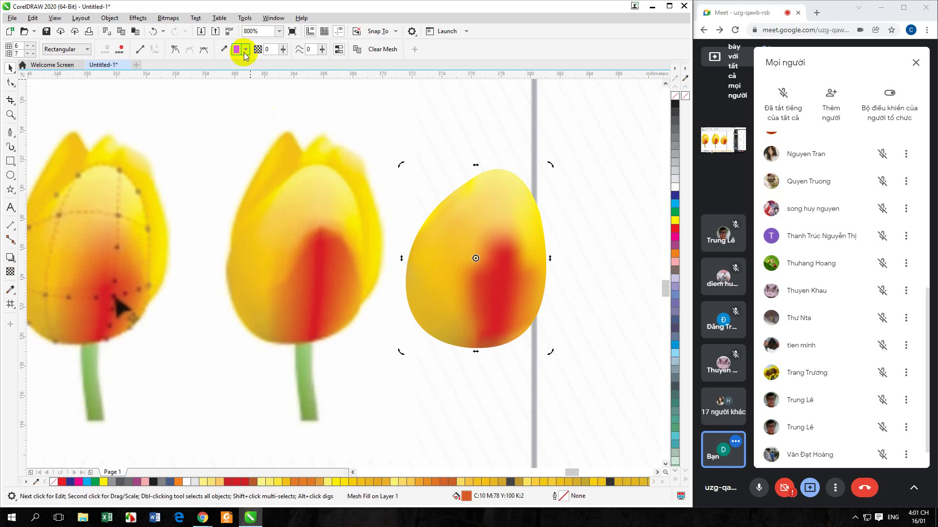
Reopen the mesh and recolour the node just above the lowest interior one C:11 M:72 Y:100 K:2, sampled from the reference
left_click(10, 304)
left_click(298, 306)
left_click(475, 318)
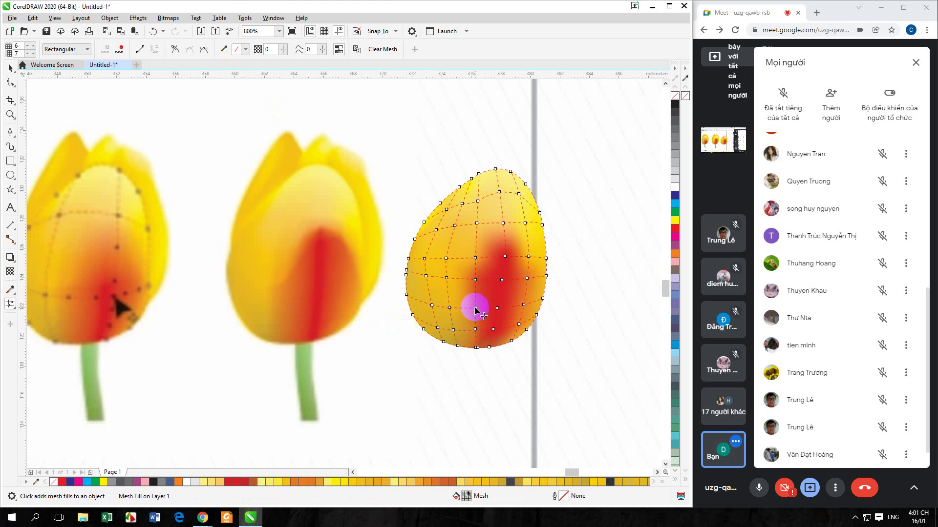
left_click(224, 49)
left_click(293, 312)
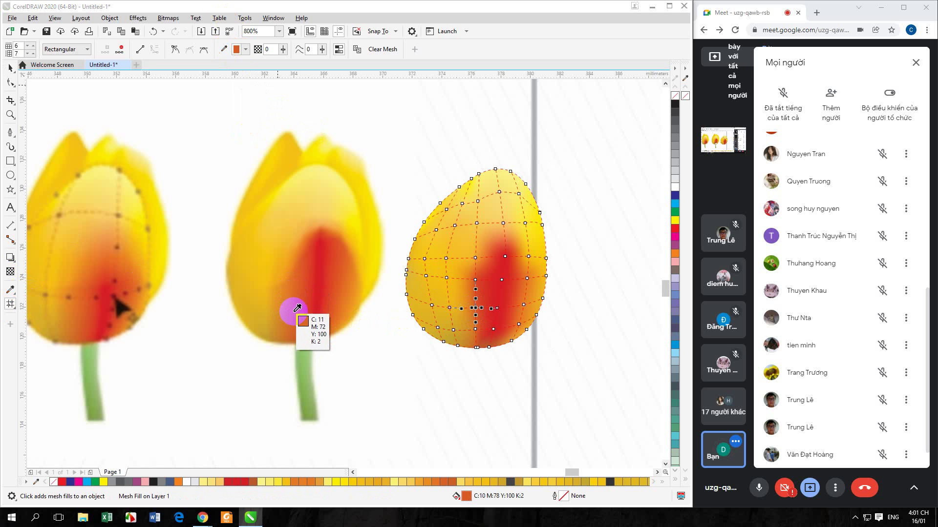
left_click(298, 309)
Recolour the lowest interior node on that vertical line with reference samples, first C:12 M:69 Y:100 K:2 and finally C:9 M:87 Y:100 K:2
left_click(459, 340)
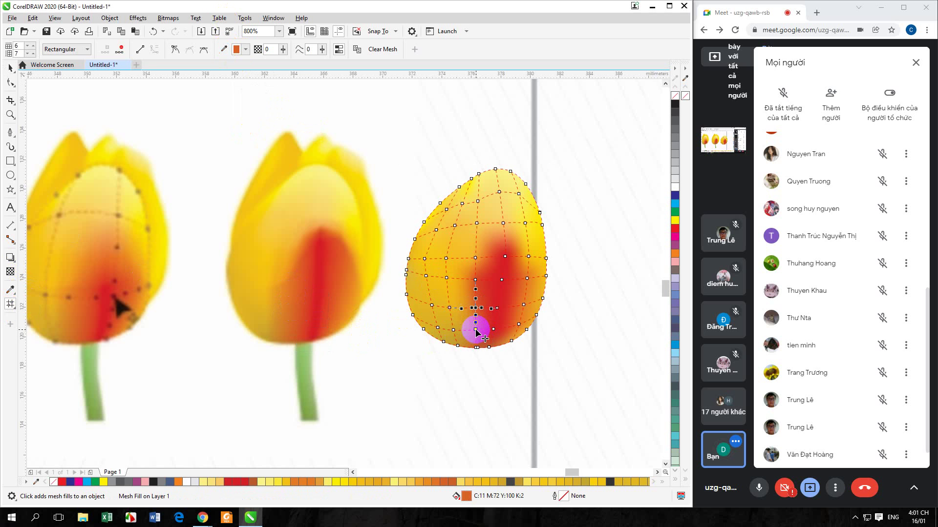
left_click(224, 49)
left_click(304, 309)
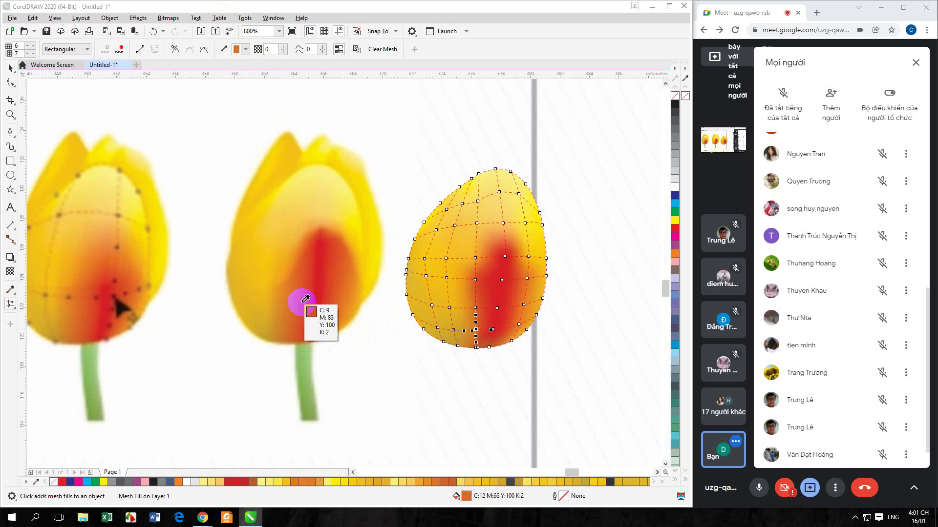
left_click(290, 324)
left_click(476, 329)
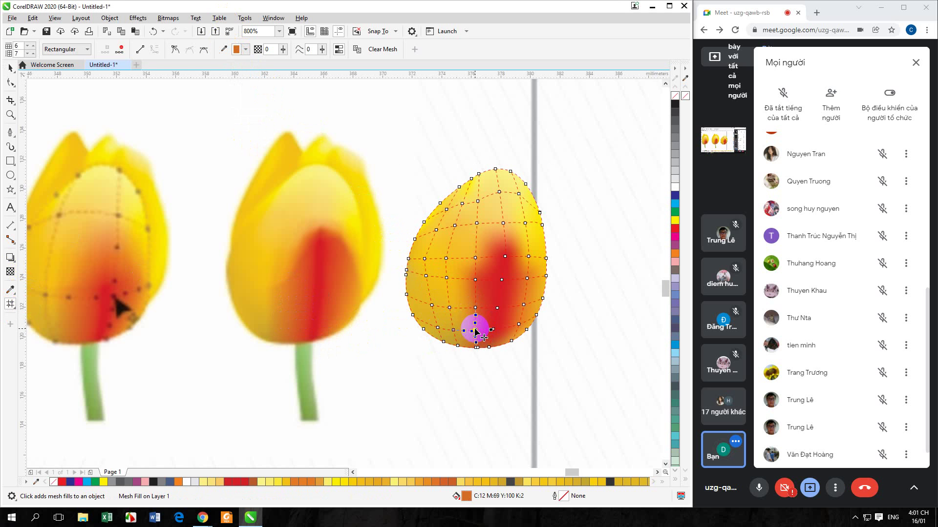
left_click(450, 309)
left_click(223, 49)
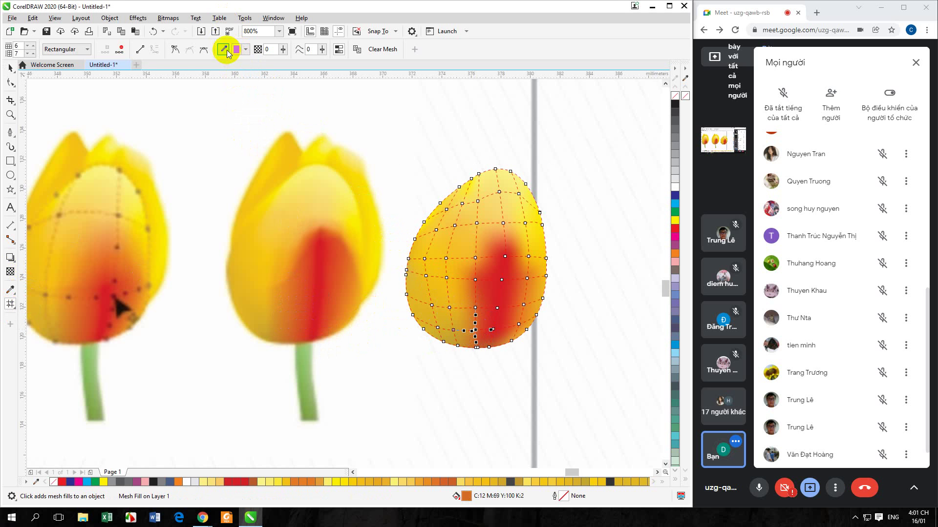
left_click(307, 318)
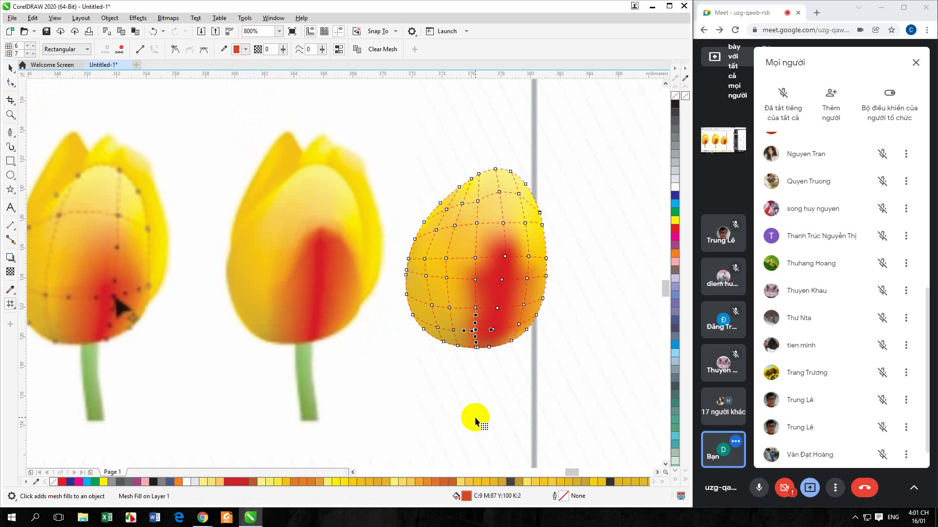
View the petal without its mesh next to the row of reference tulips at 400% zoom
left_click(10, 68)
left_click(423, 122)
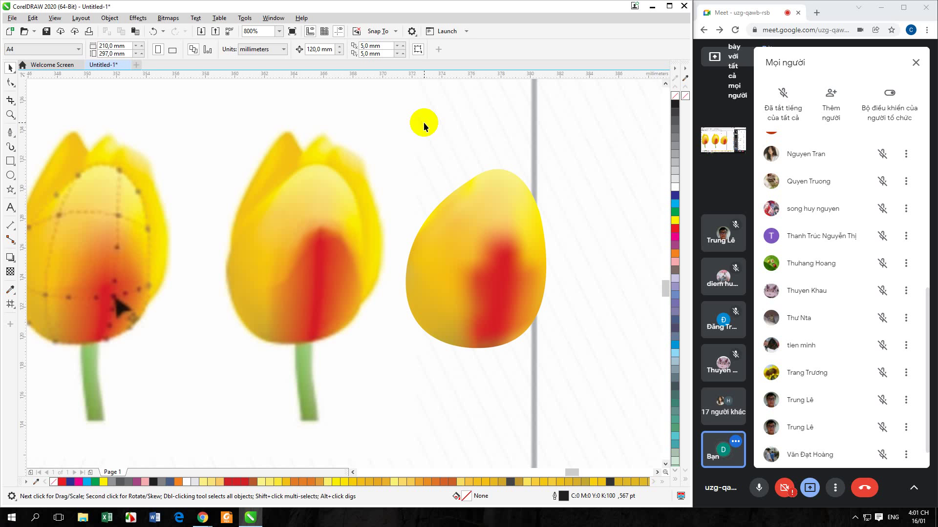
scroll(397, 221, "down", 2)
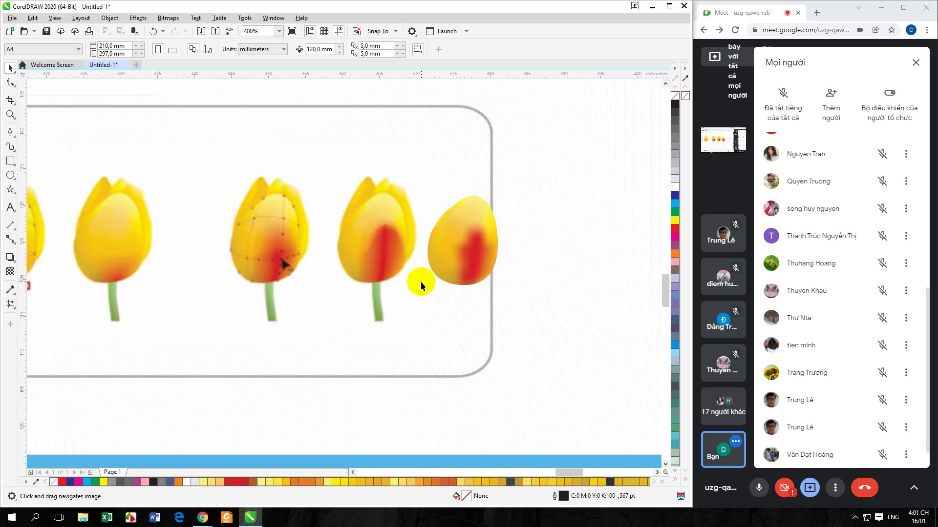
Show the hidden system tray icons
left_click(854, 517)
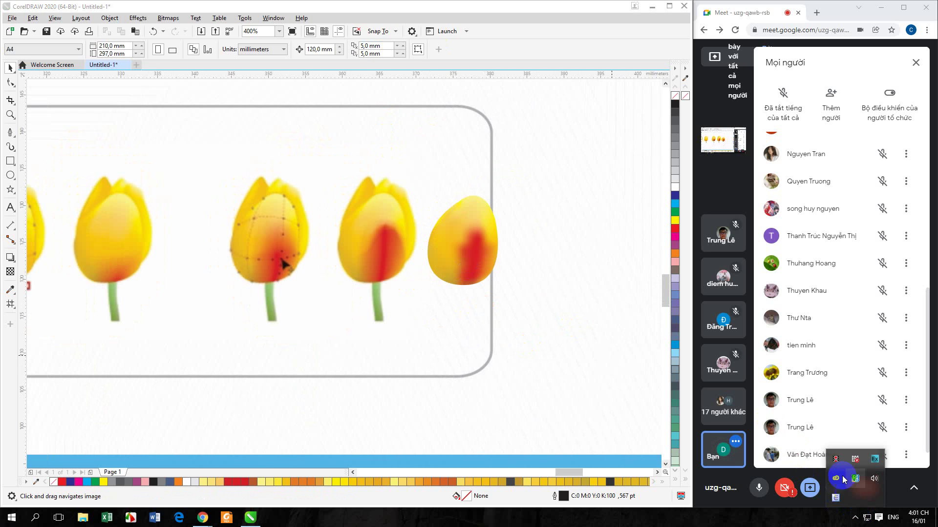